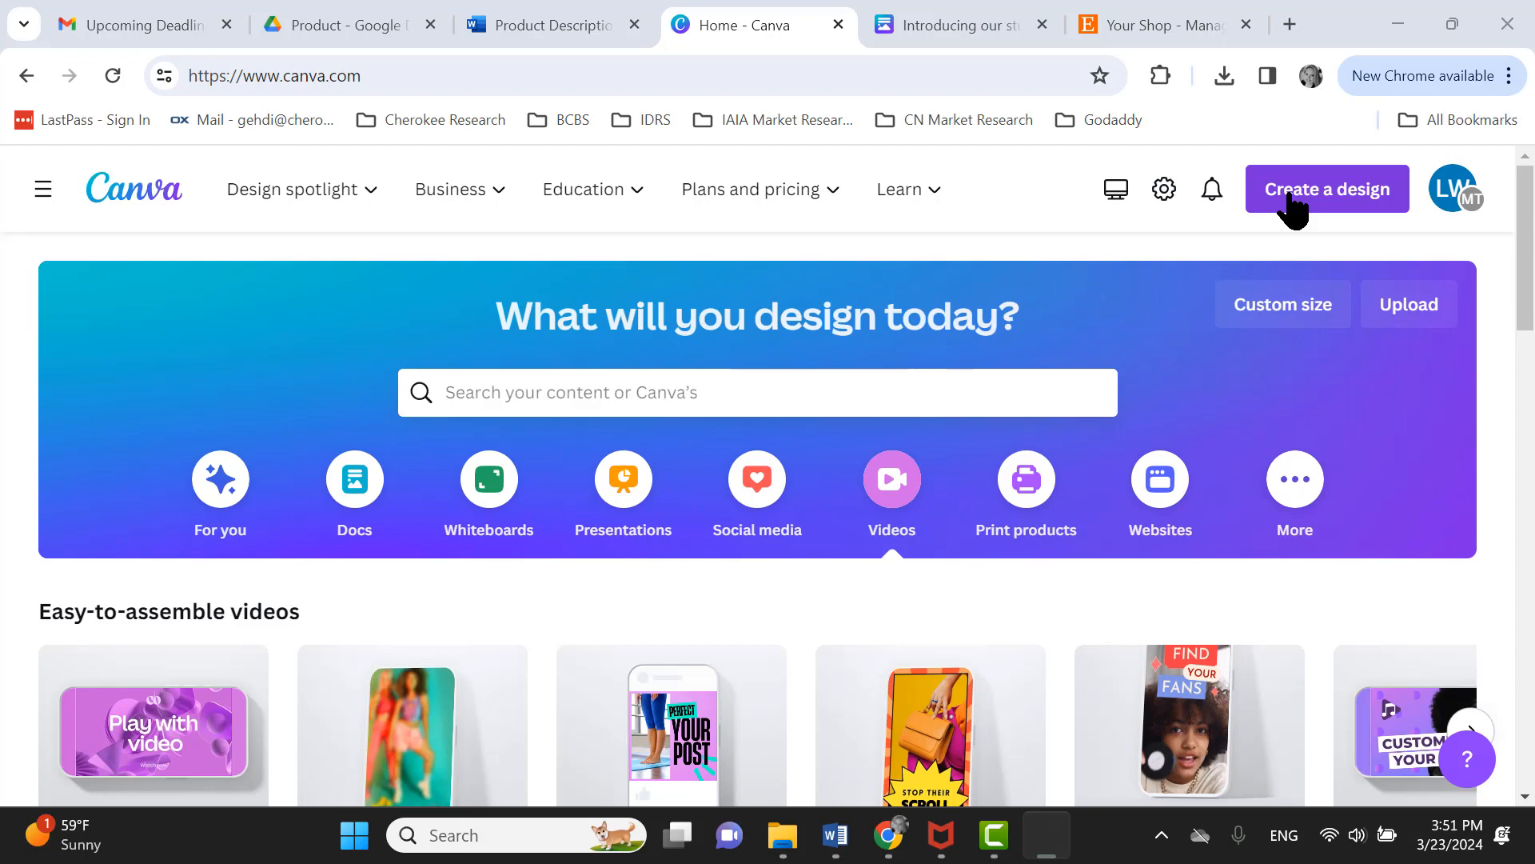
- Open the Cherokee Blue Clan Corn Bead Necklace listing from the Etsy shop and browse its product photos
left_click(1142, 21)
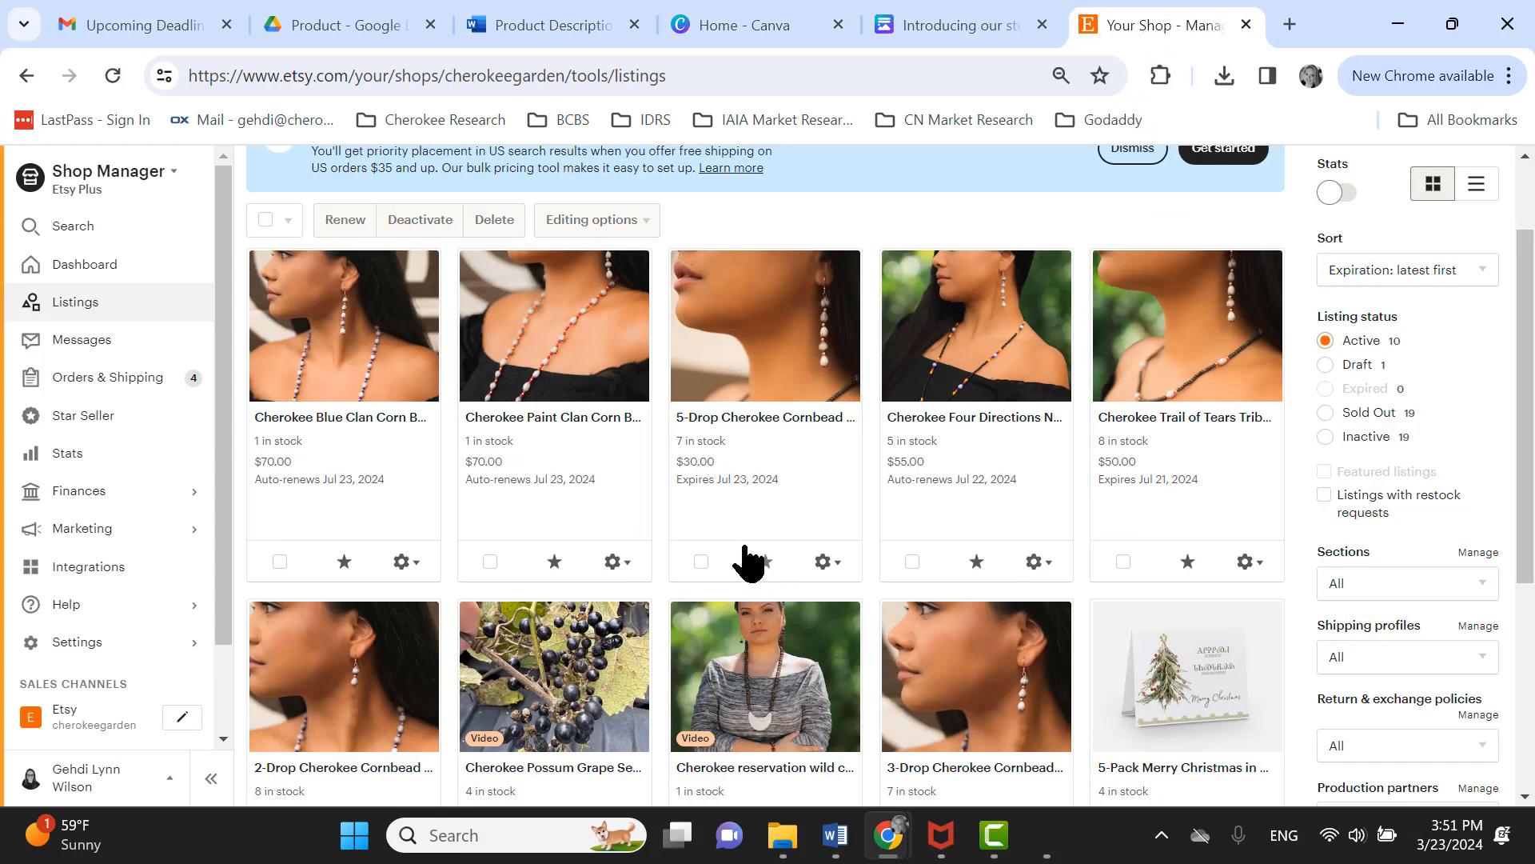
left_click(572, 715)
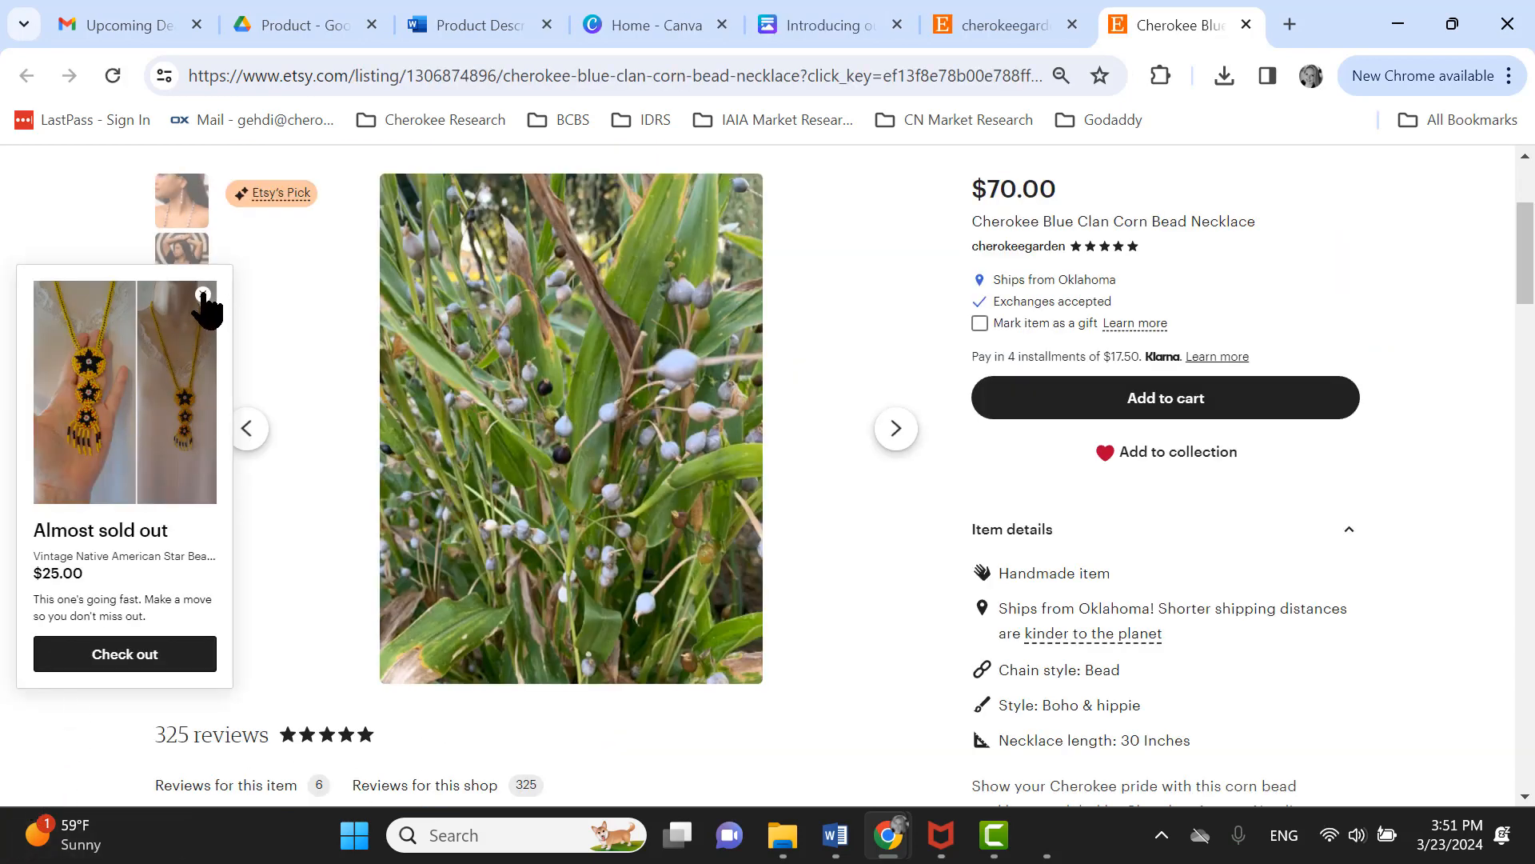
left_click(204, 294)
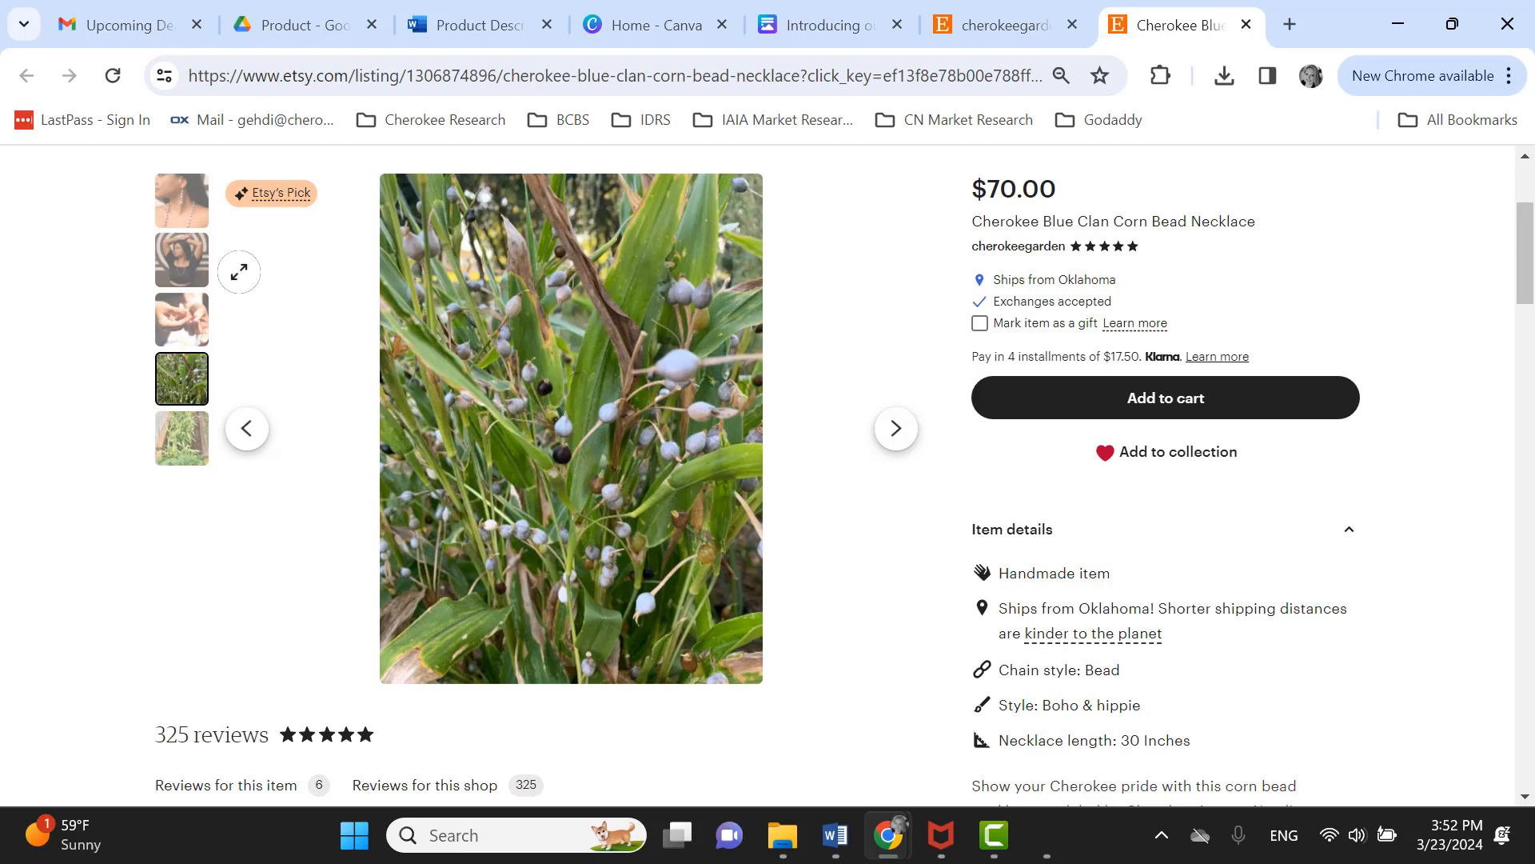
left_click(171, 214)
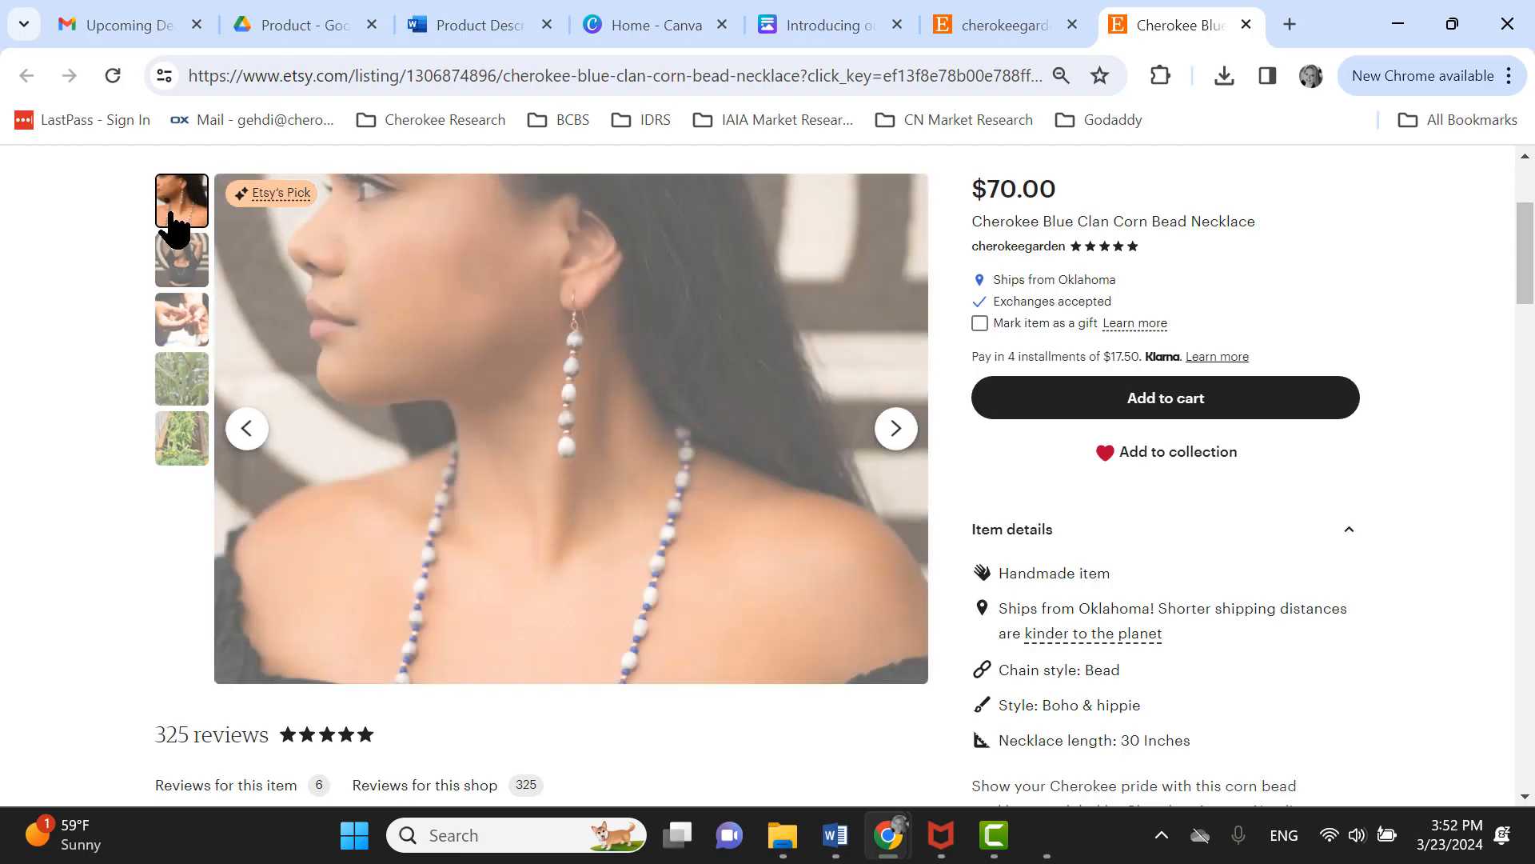
left_click(185, 260)
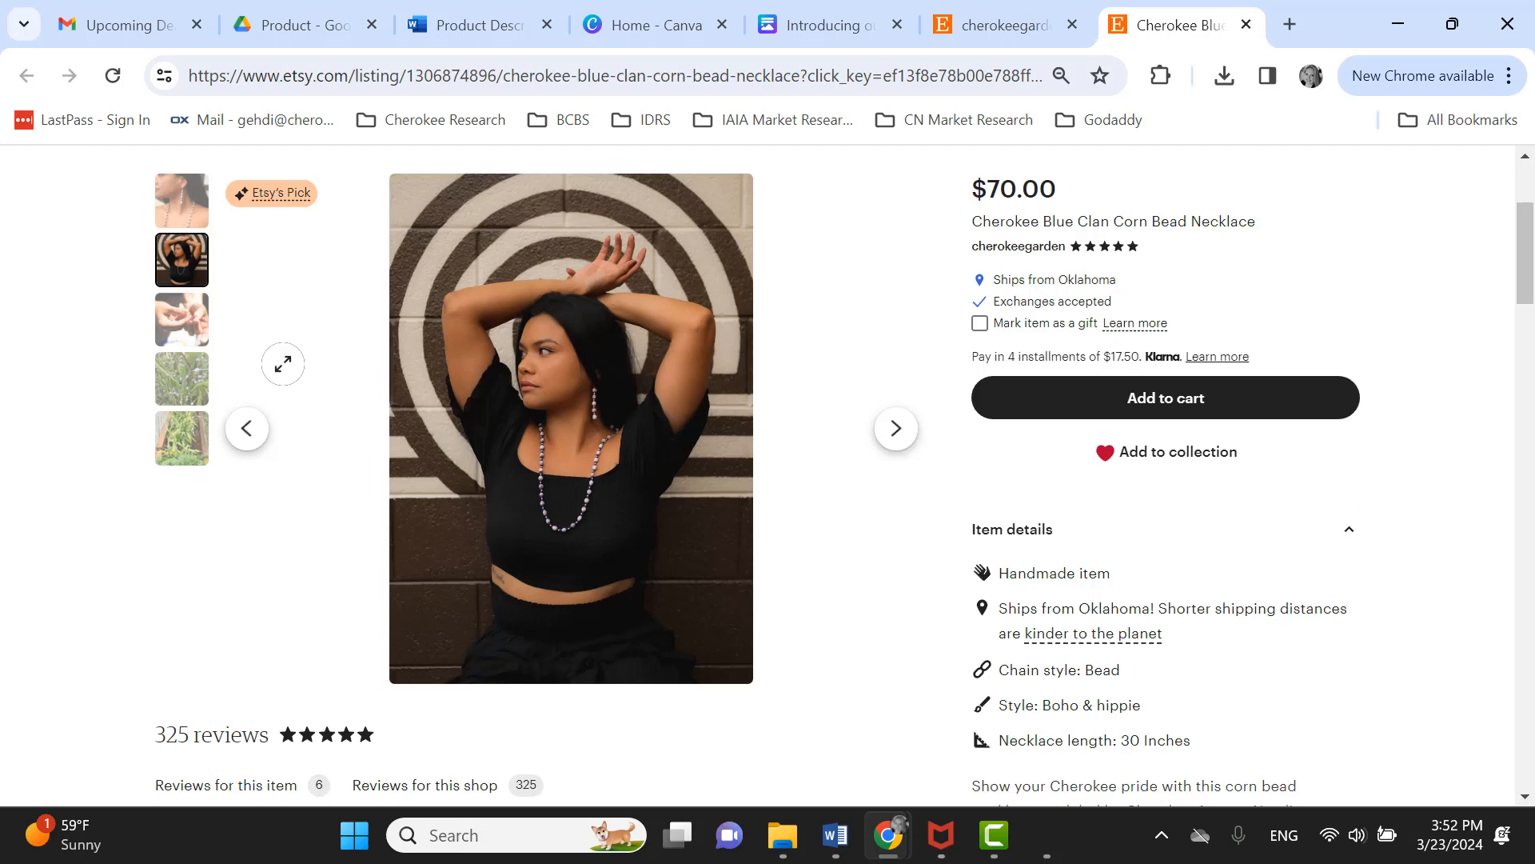
- Start a new custom-size design of 2000 × 2000 px
left_click(645, 31)
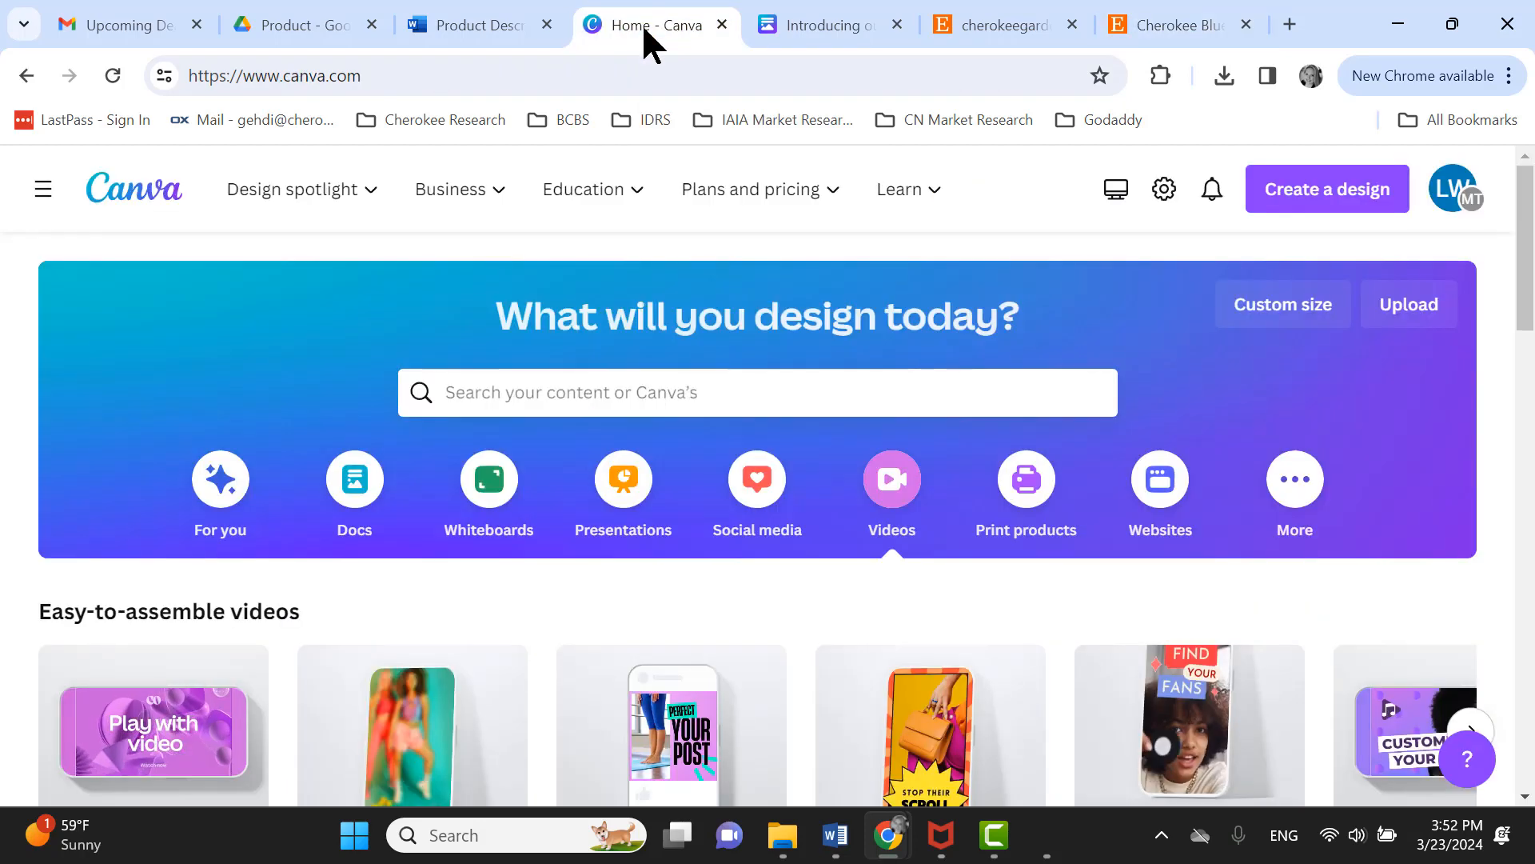
left_click(1304, 210)
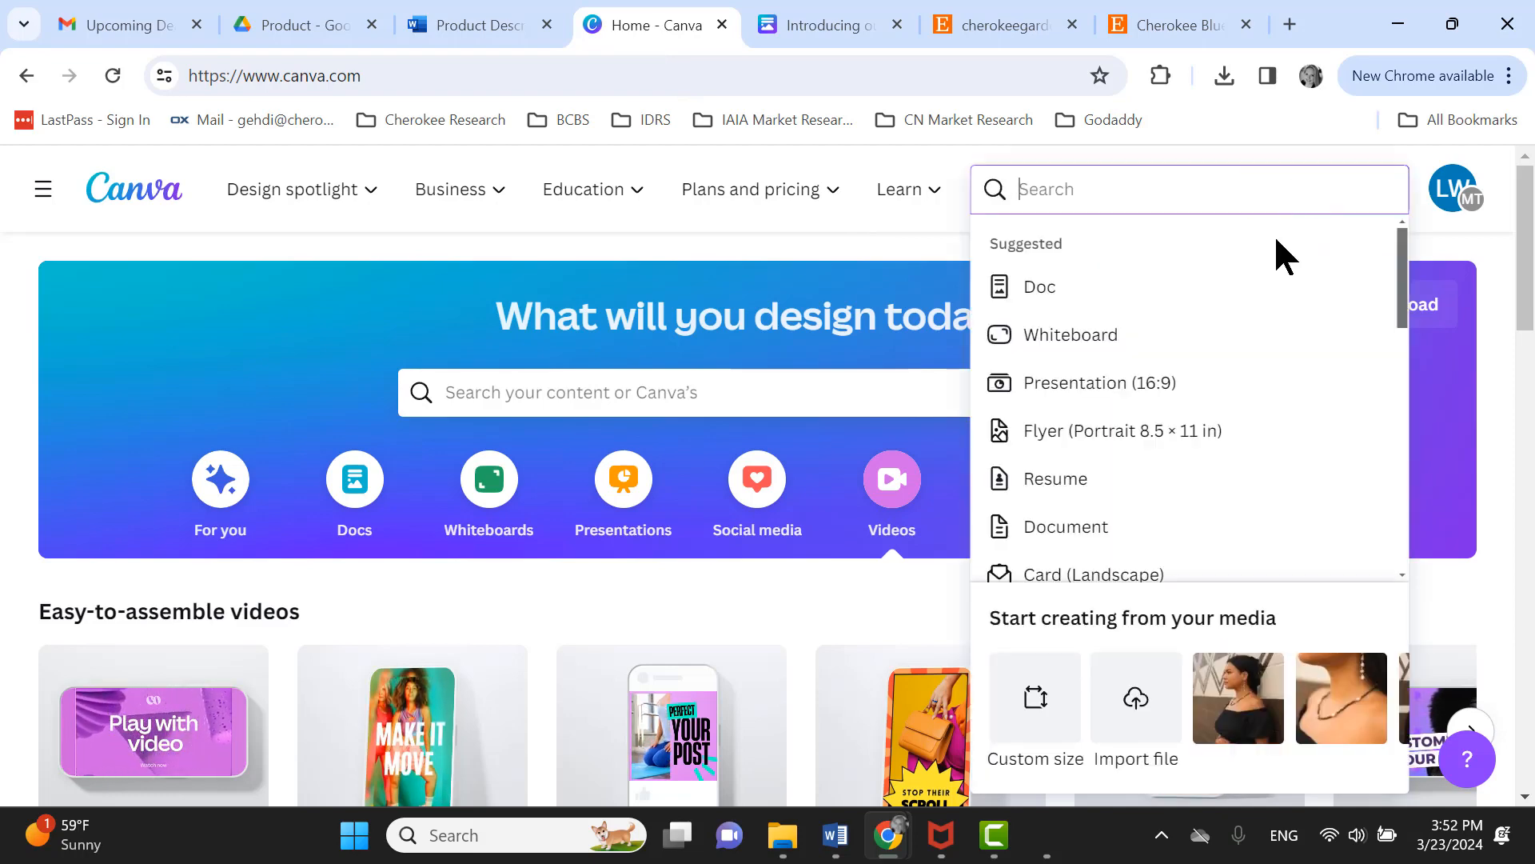
scroll(1191, 460, "down", 1)
scroll(1192, 460, "down", 6)
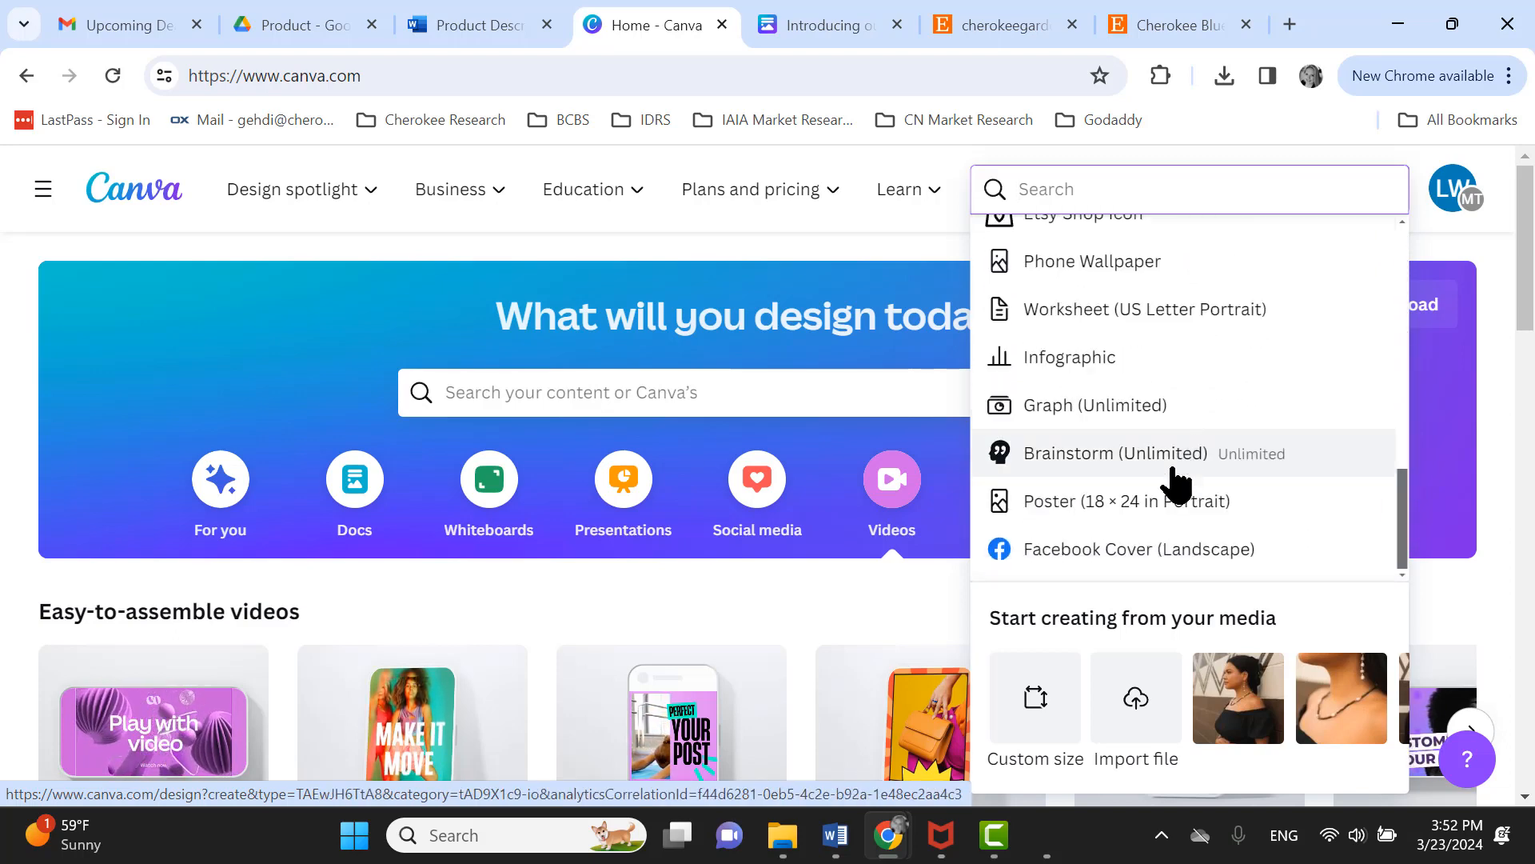
left_click(1037, 714)
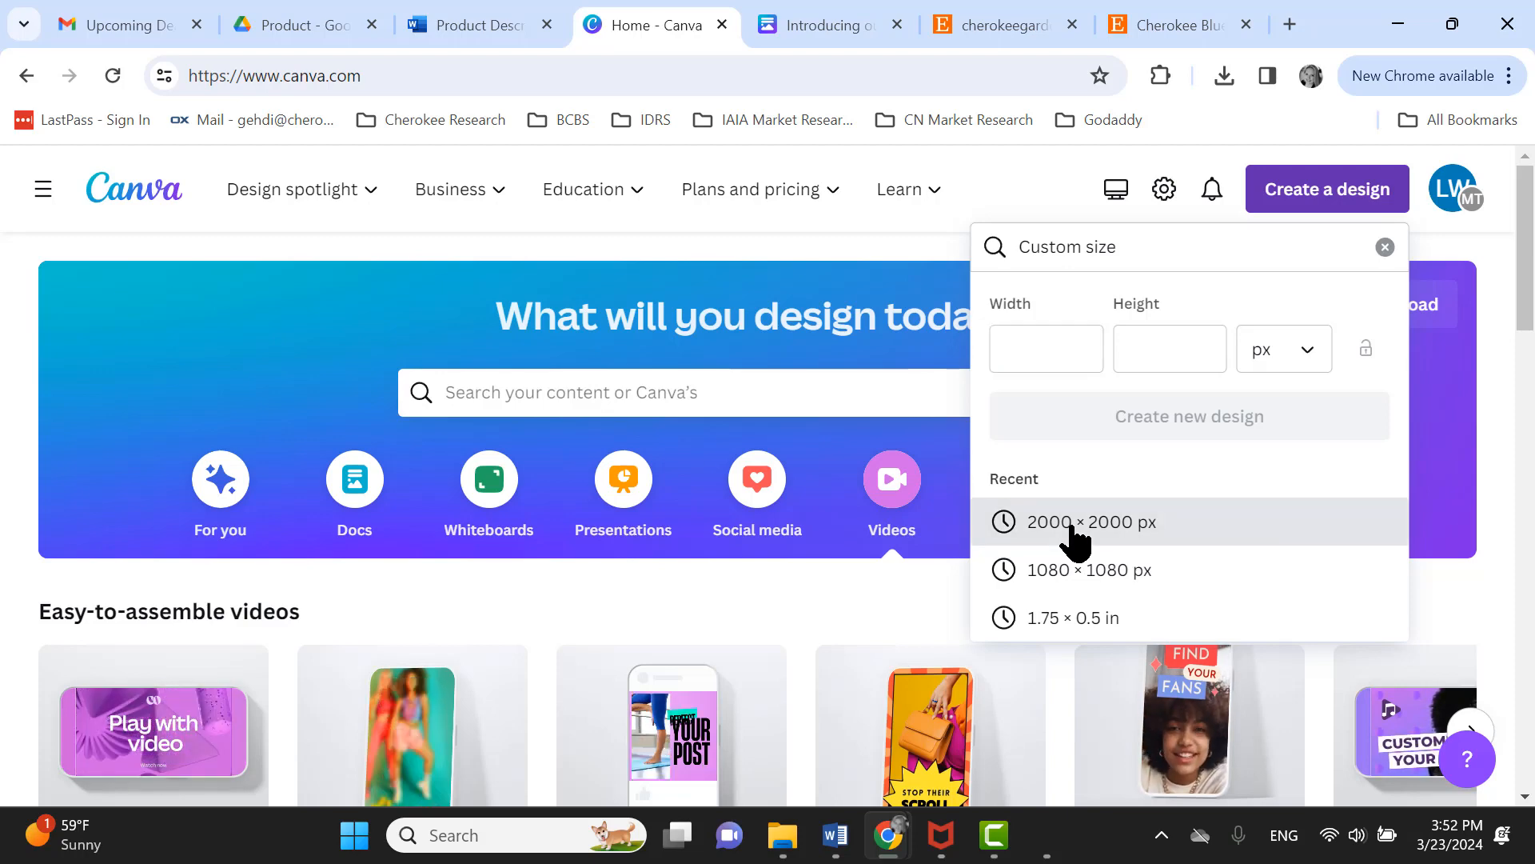
left_click(1072, 529)
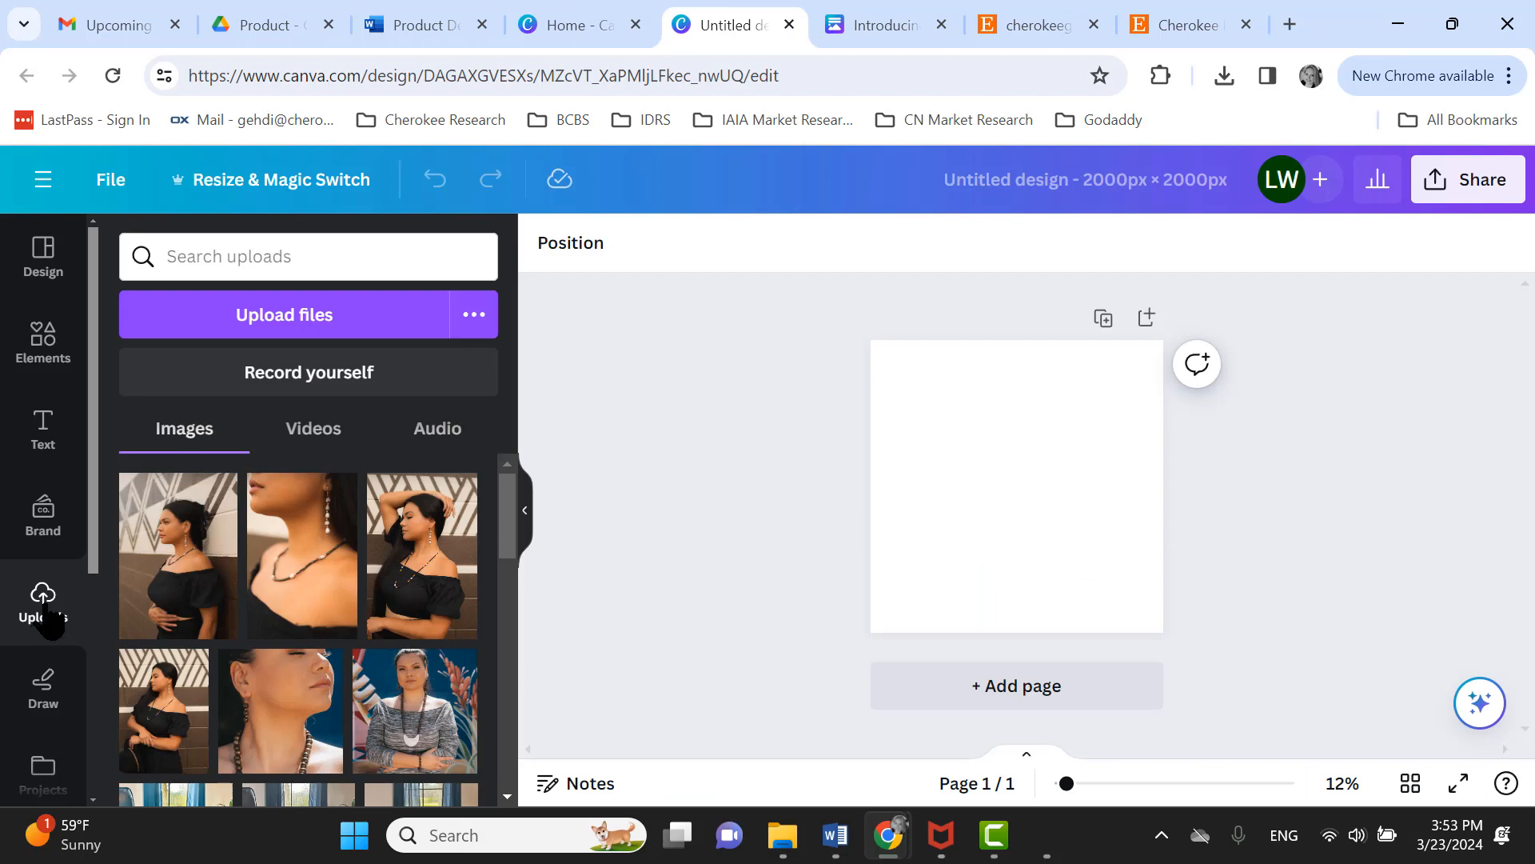
- Add the uploaded photo of the model in the black top to the page and enlarge it to the page's height
left_click(414, 570)
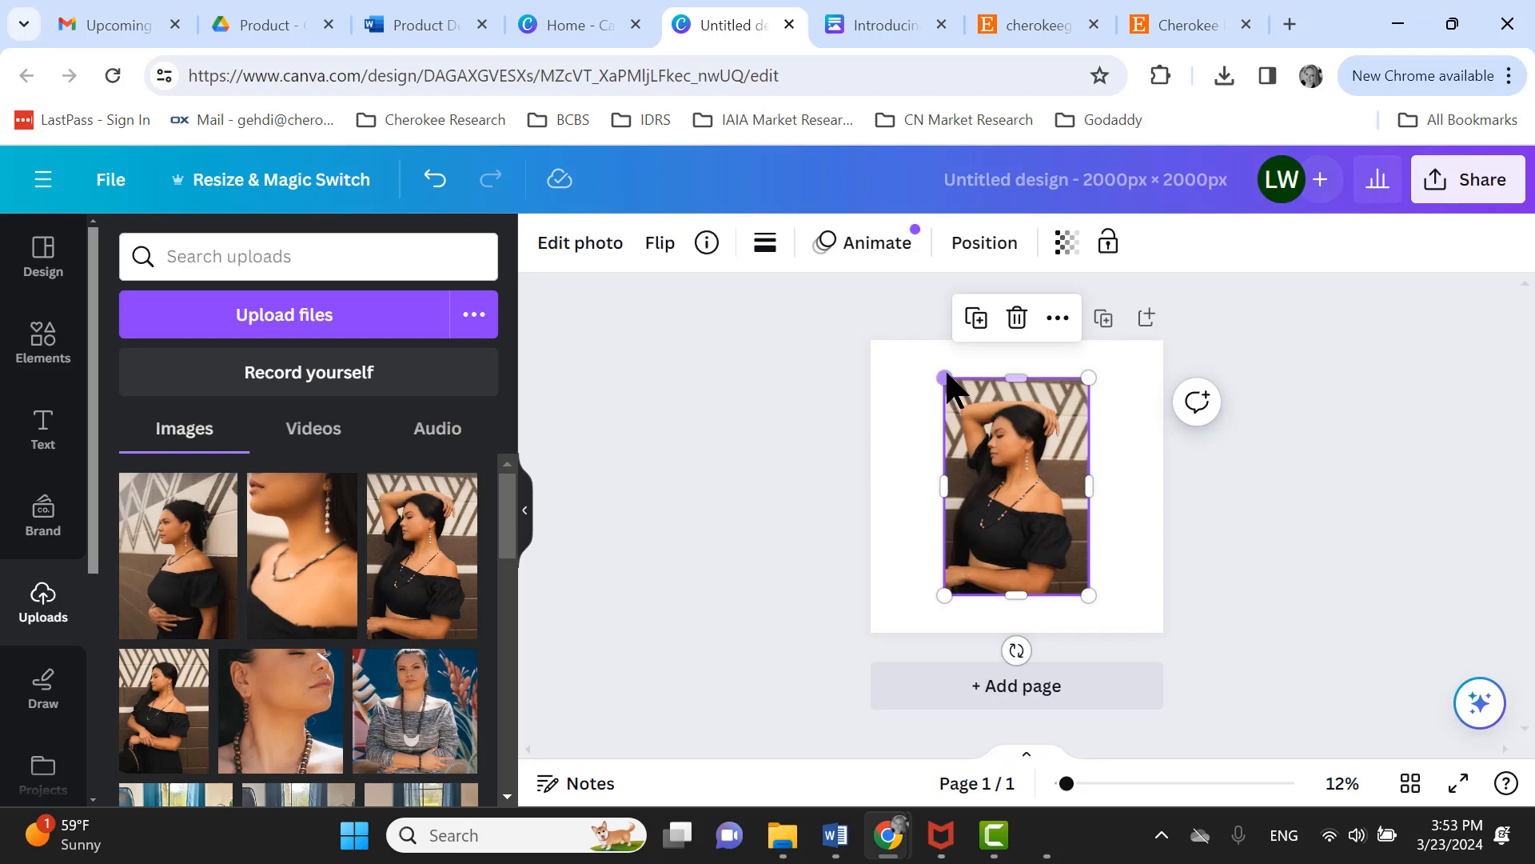
left_click_drag(946, 372, 897, 352)
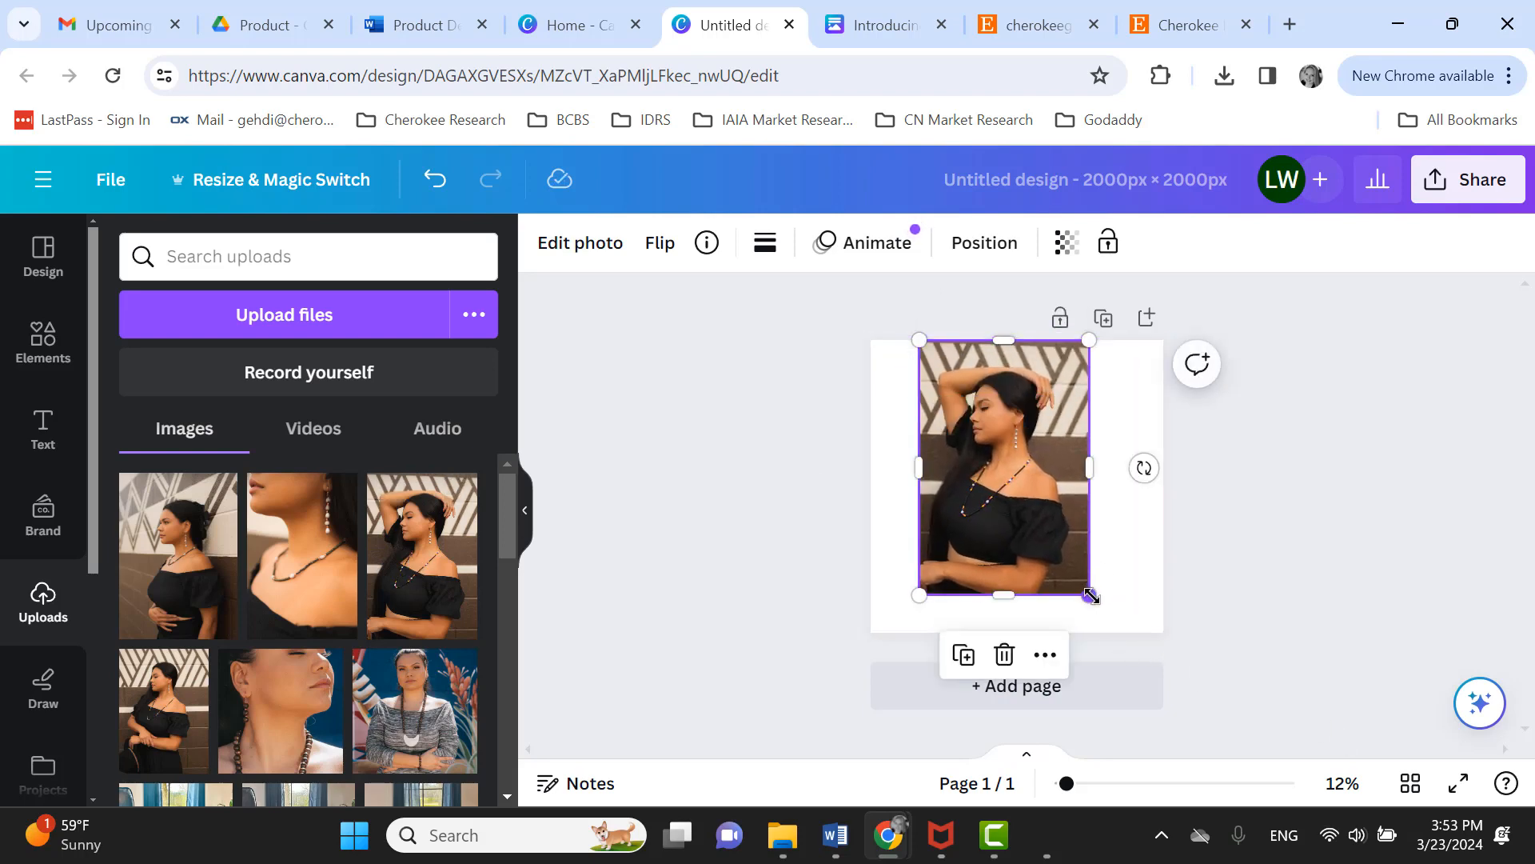
left_click_drag(1091, 596, 1121, 630)
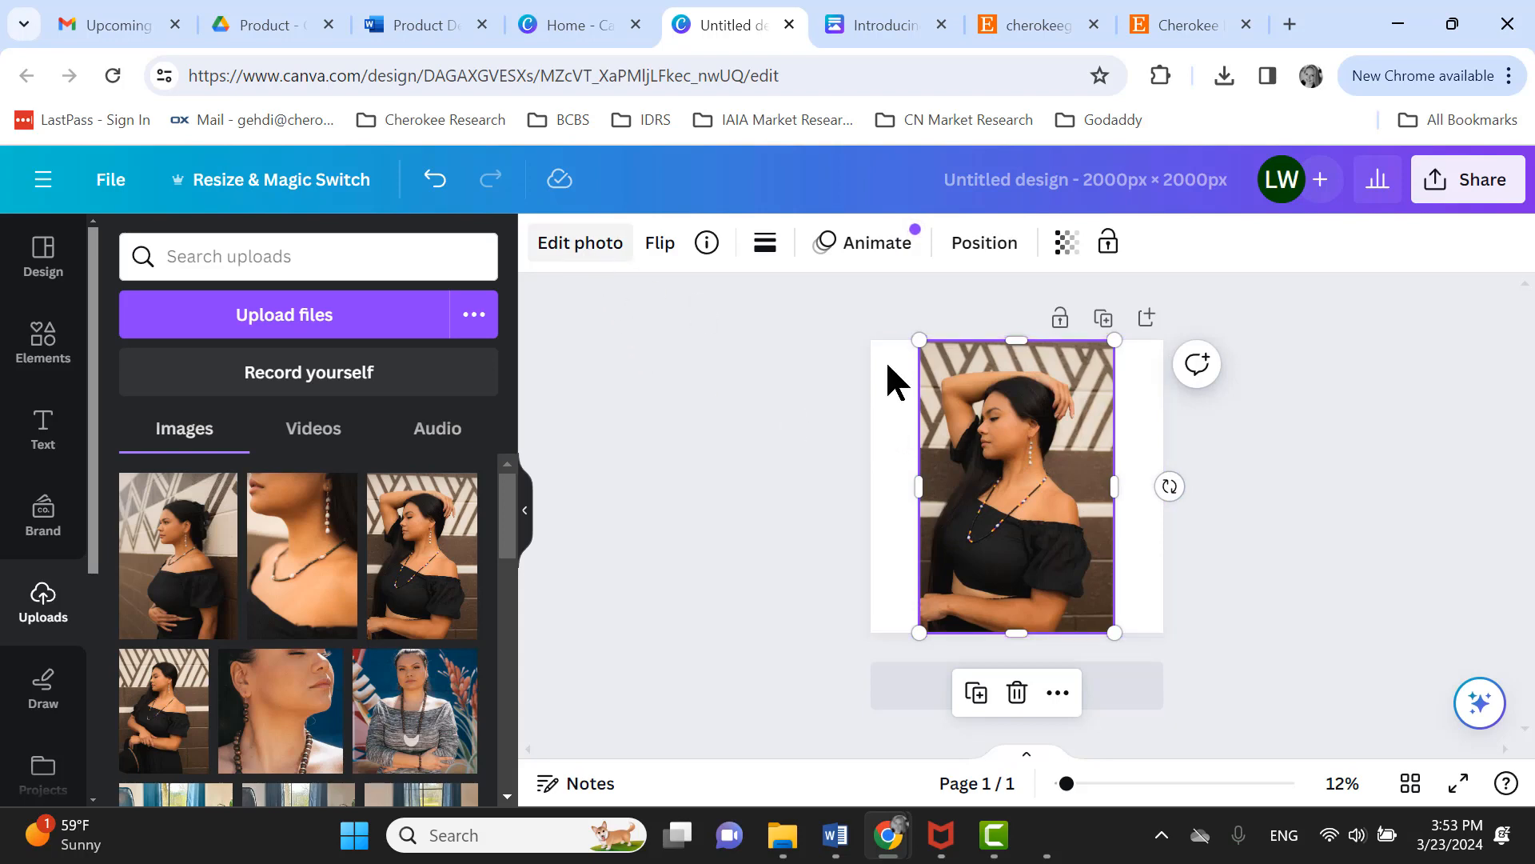
- Remove the photo's background with BG Remover and enlarge the cut-out slightly
left_click(564, 246)
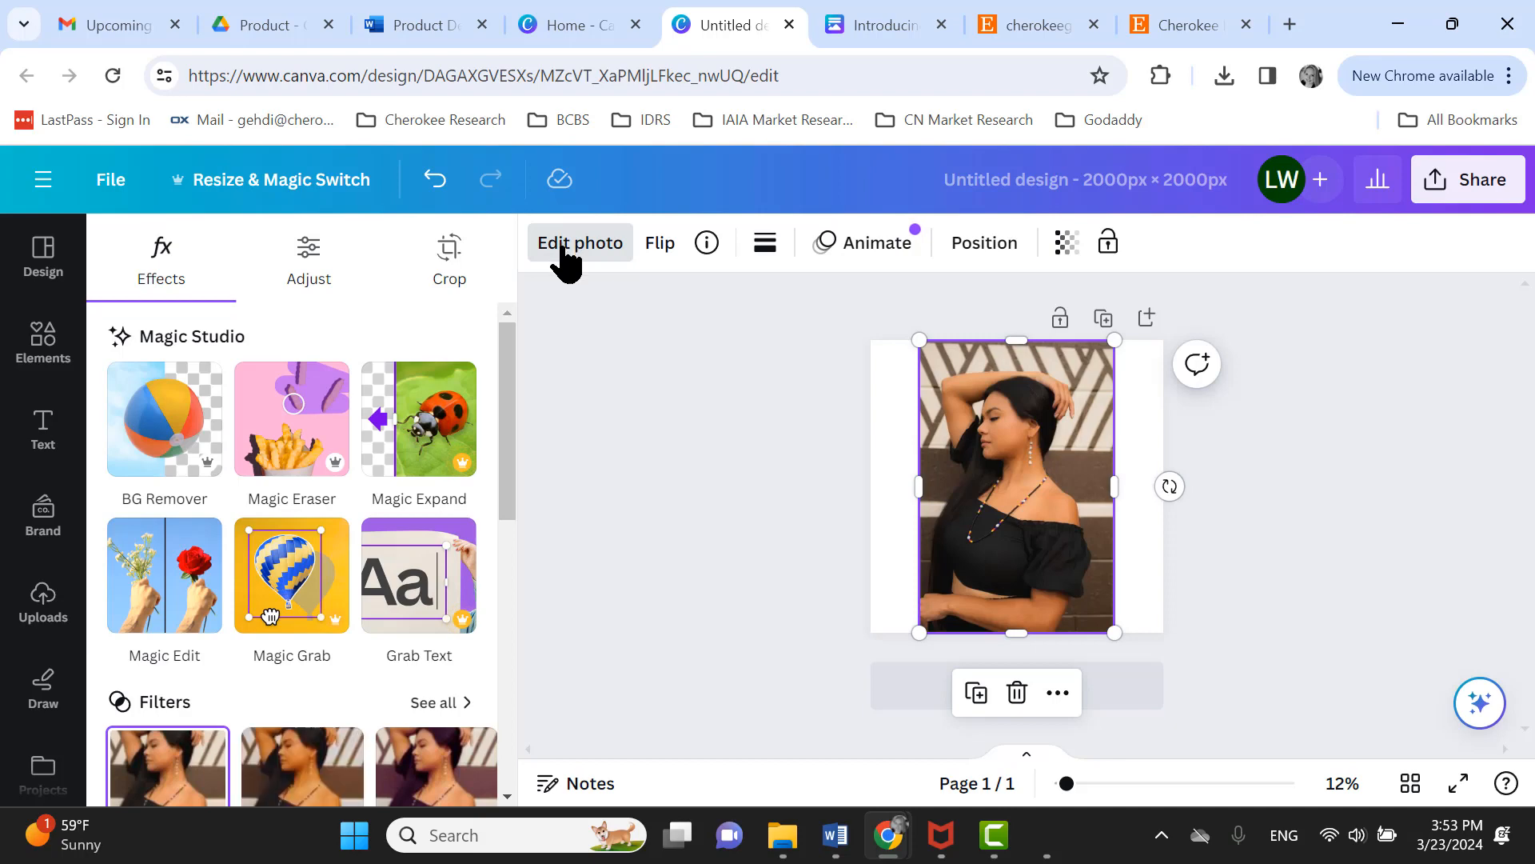
left_click(166, 440)
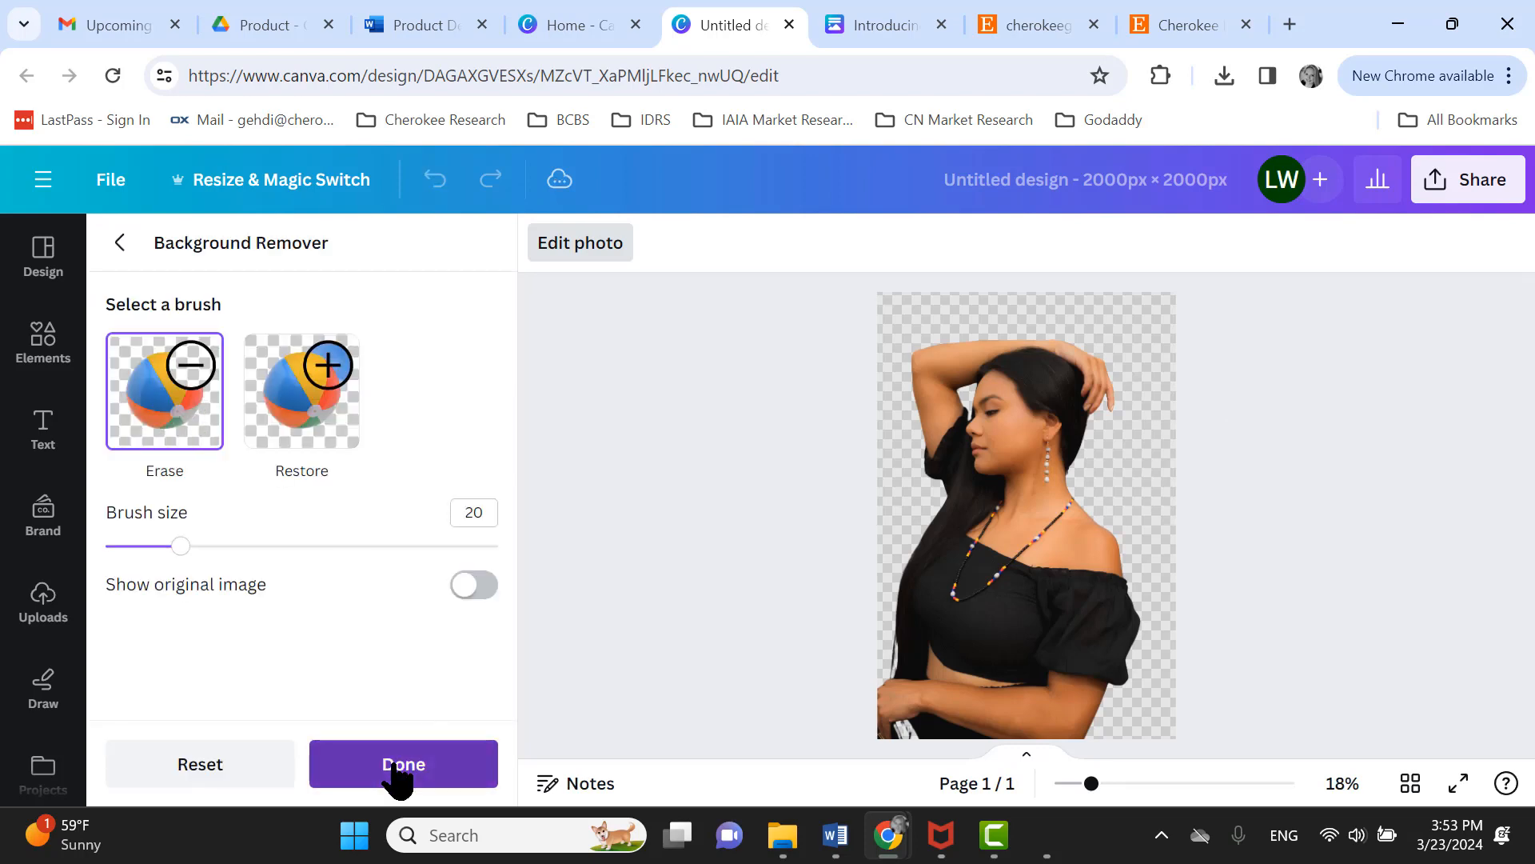
left_click(394, 767)
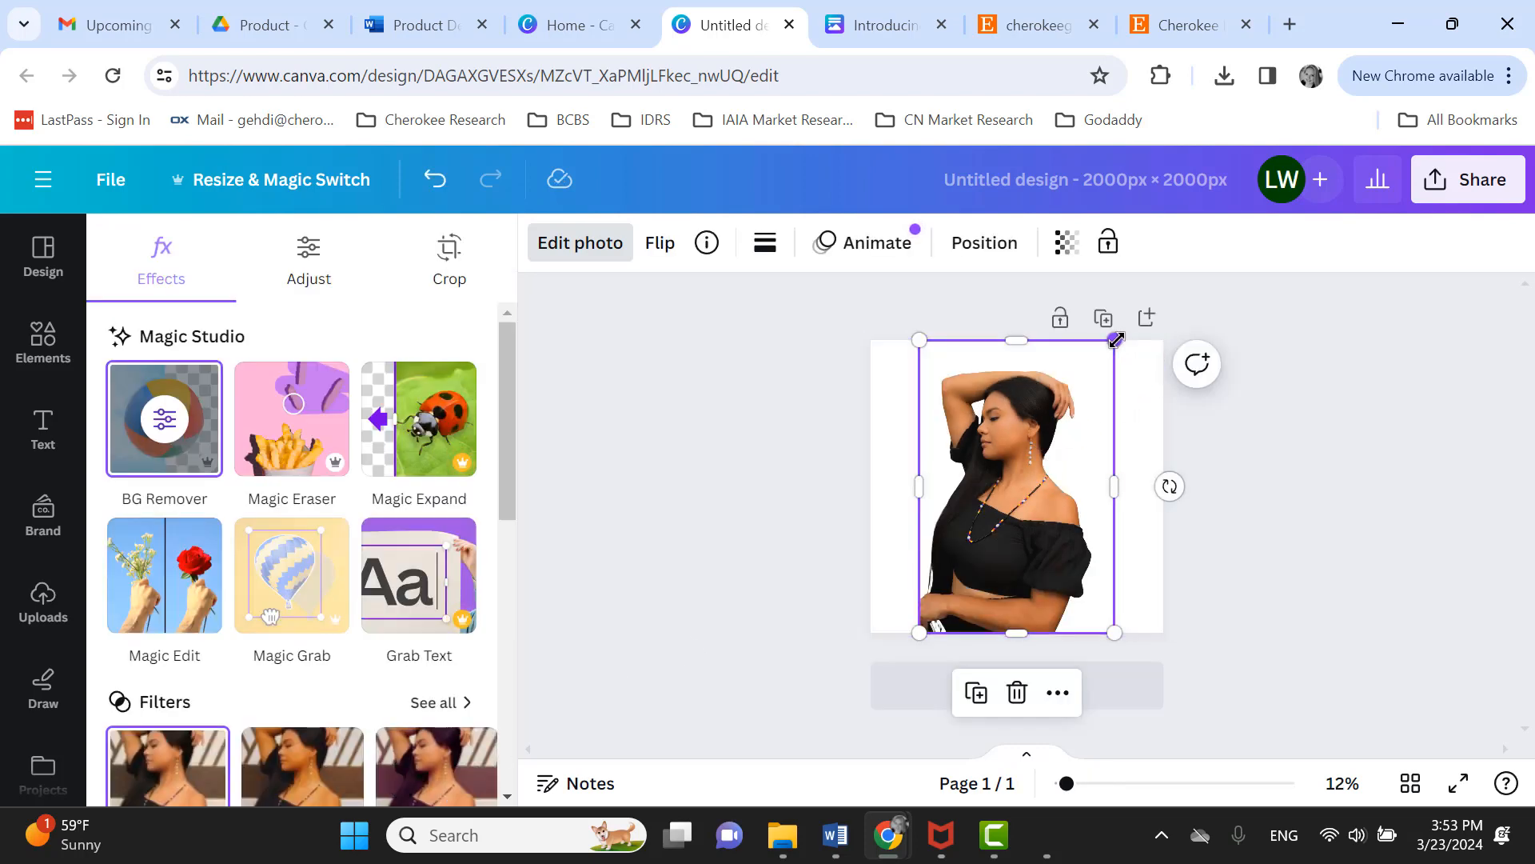
left_click_drag(1117, 340, 1142, 336)
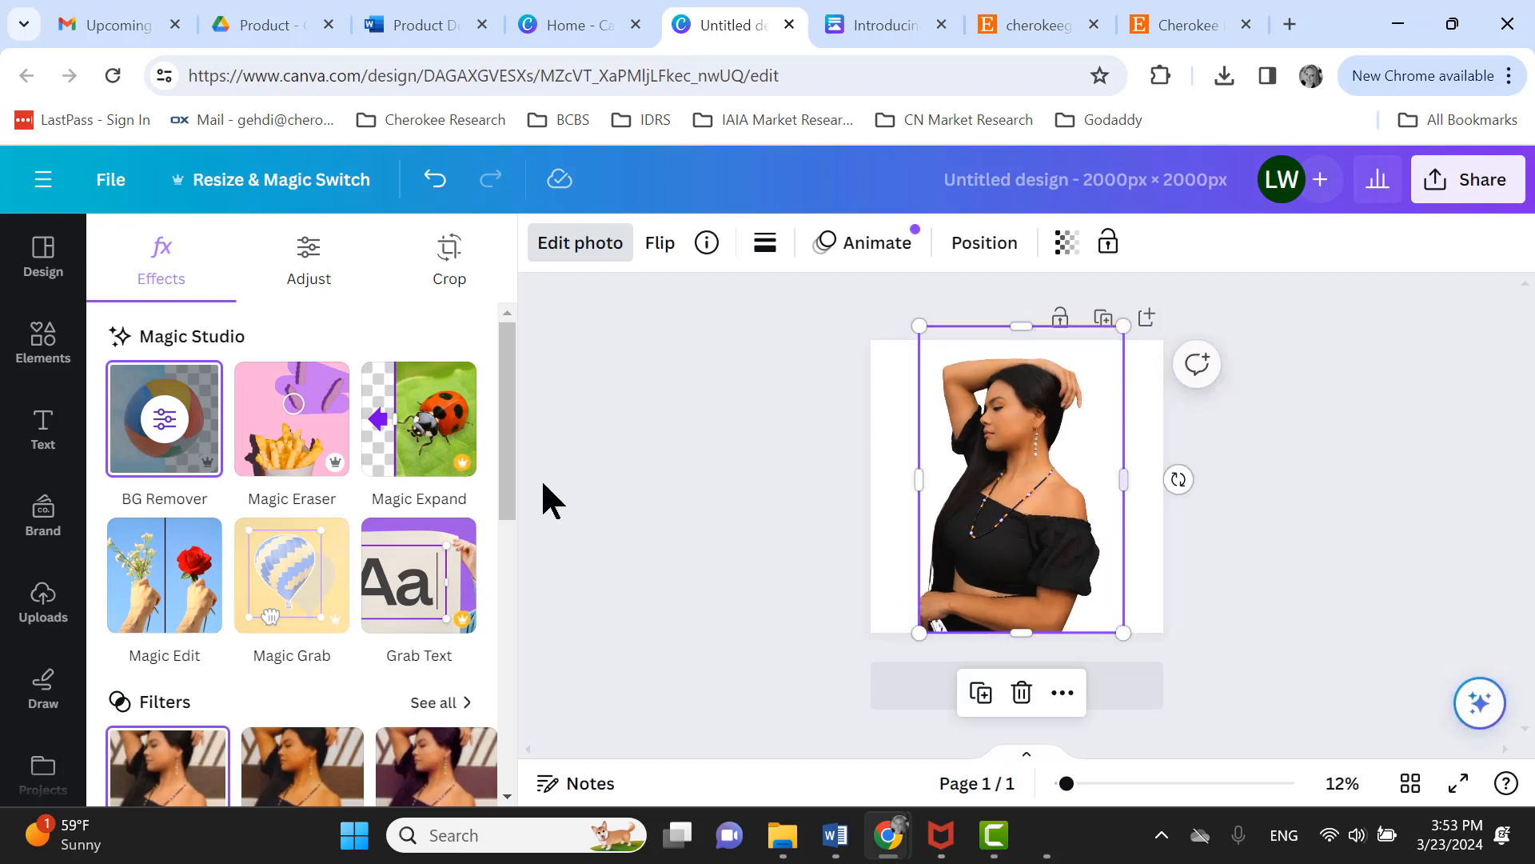
- Try a blue brick wall element as a backdrop behind the model, stretched across the page, then delete it
left_click(44, 356)
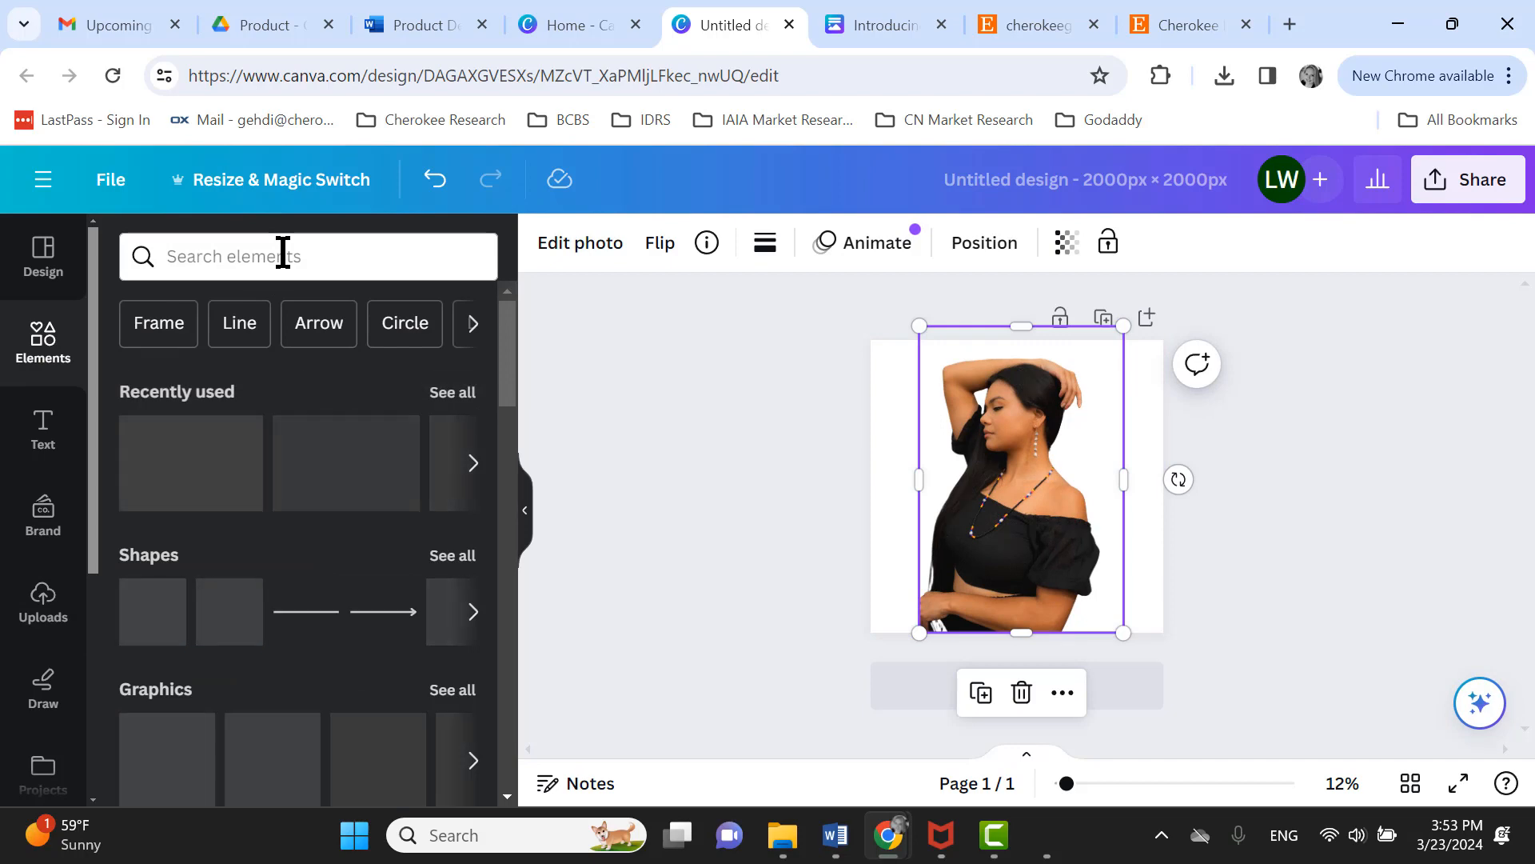
left_click(282, 255)
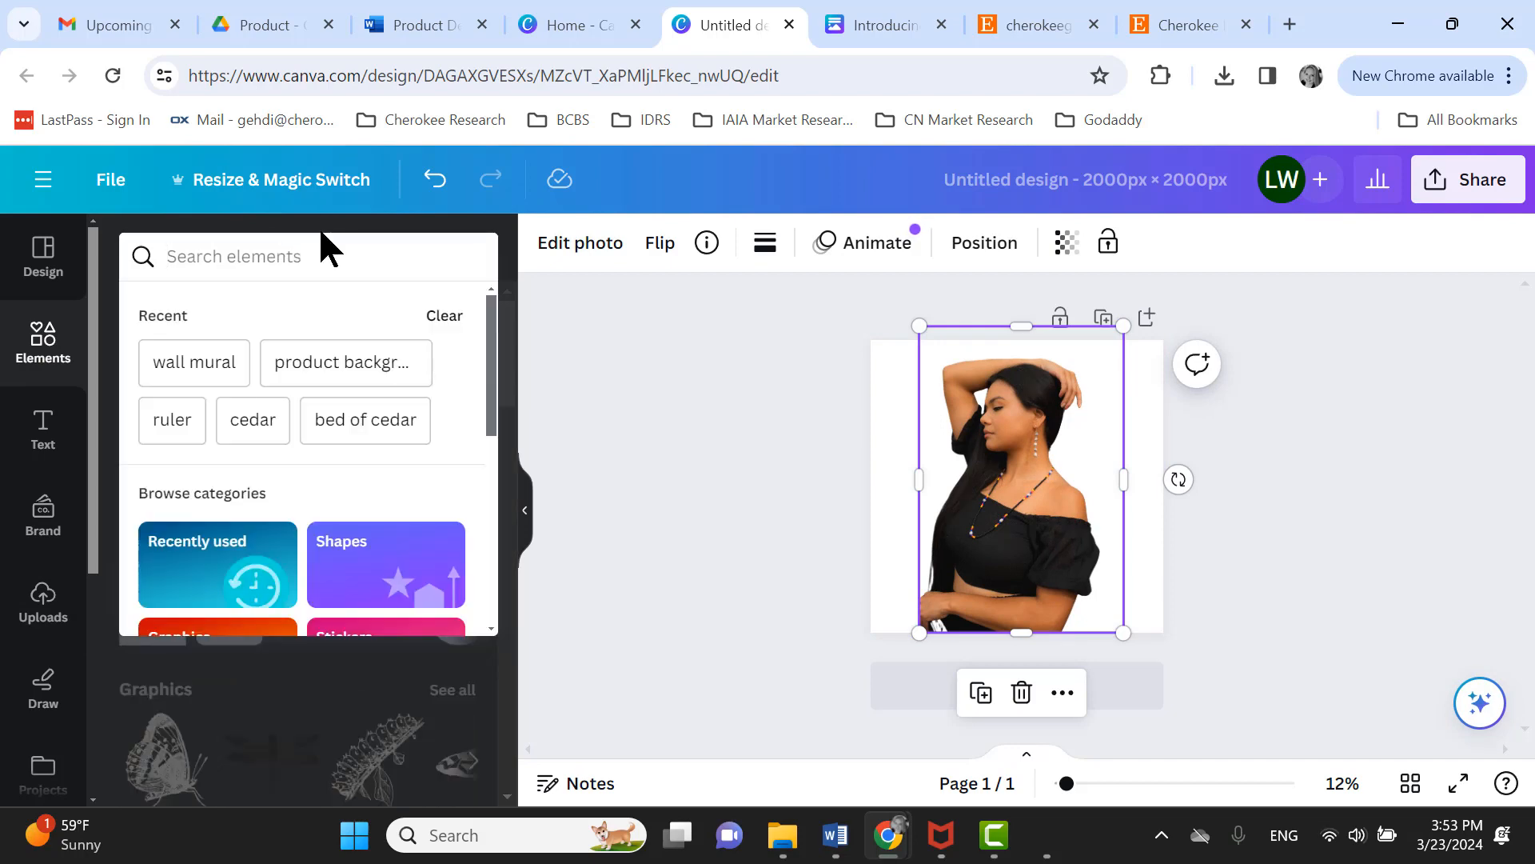
left_click(320, 230)
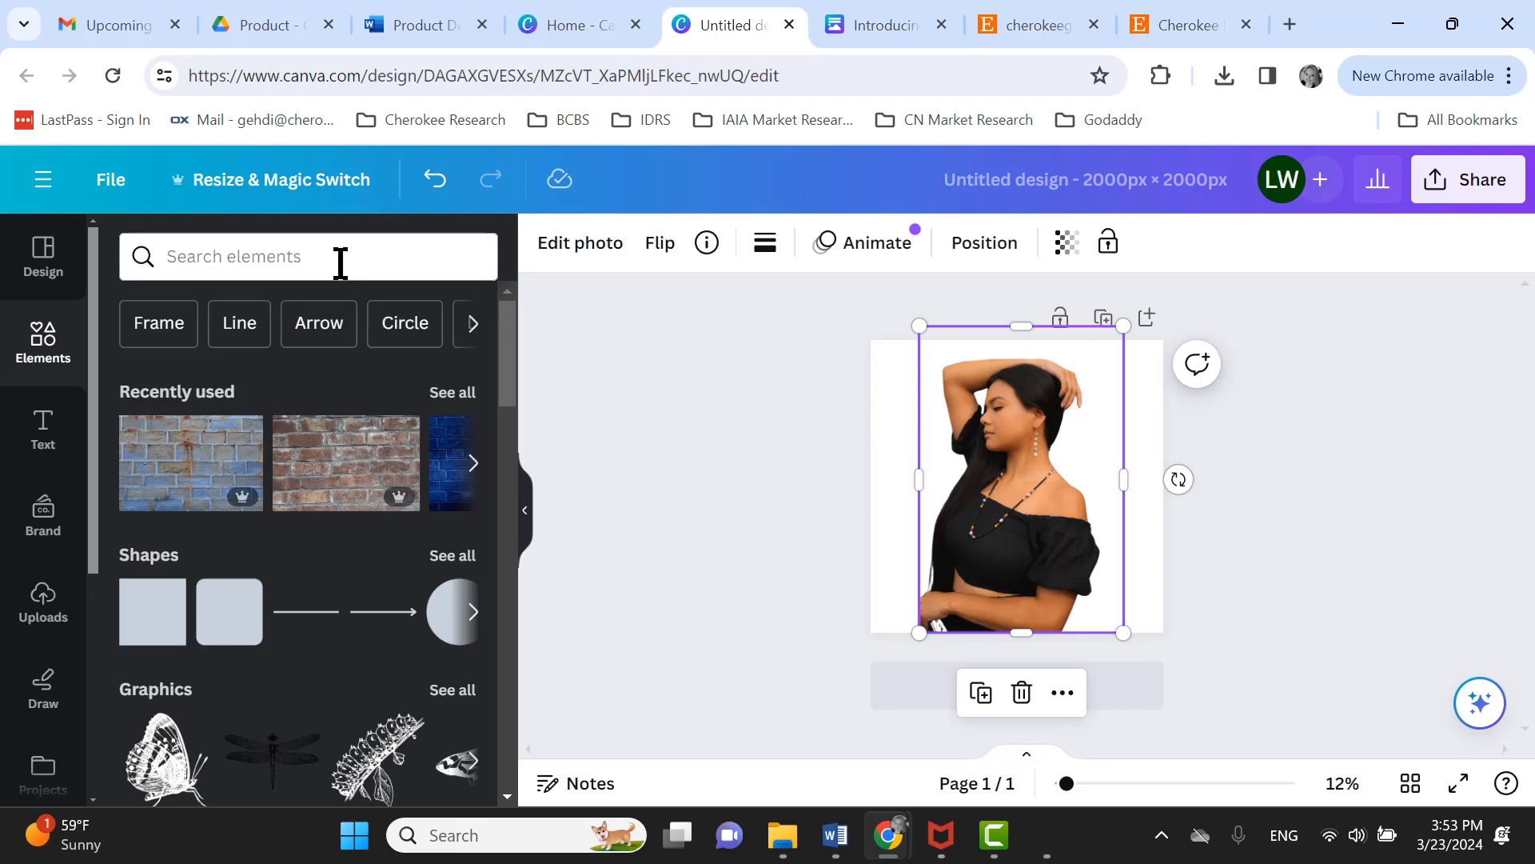
left_click(170, 477)
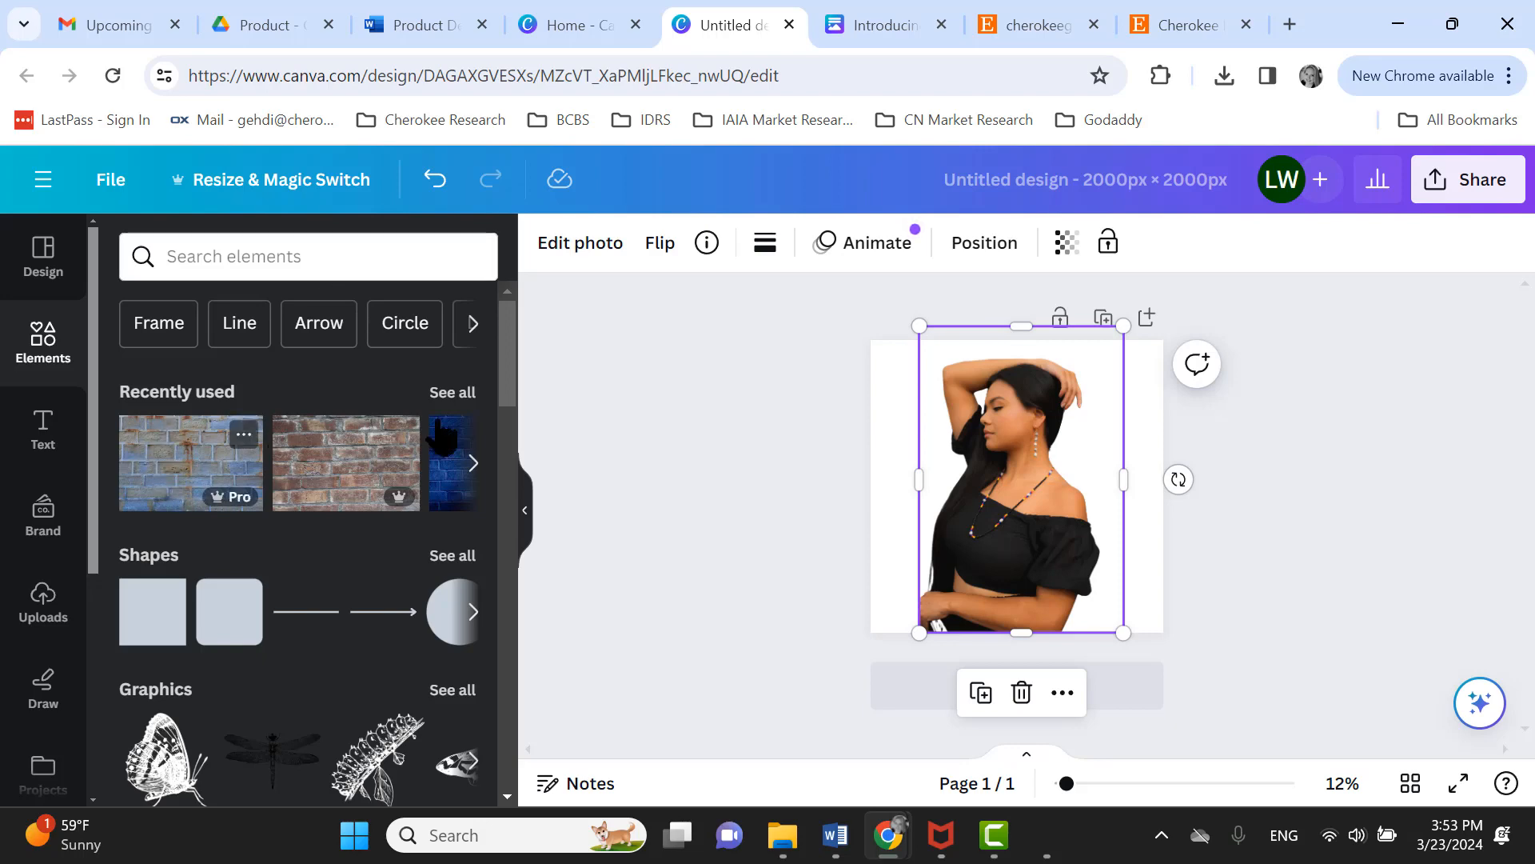
right_click(934, 461)
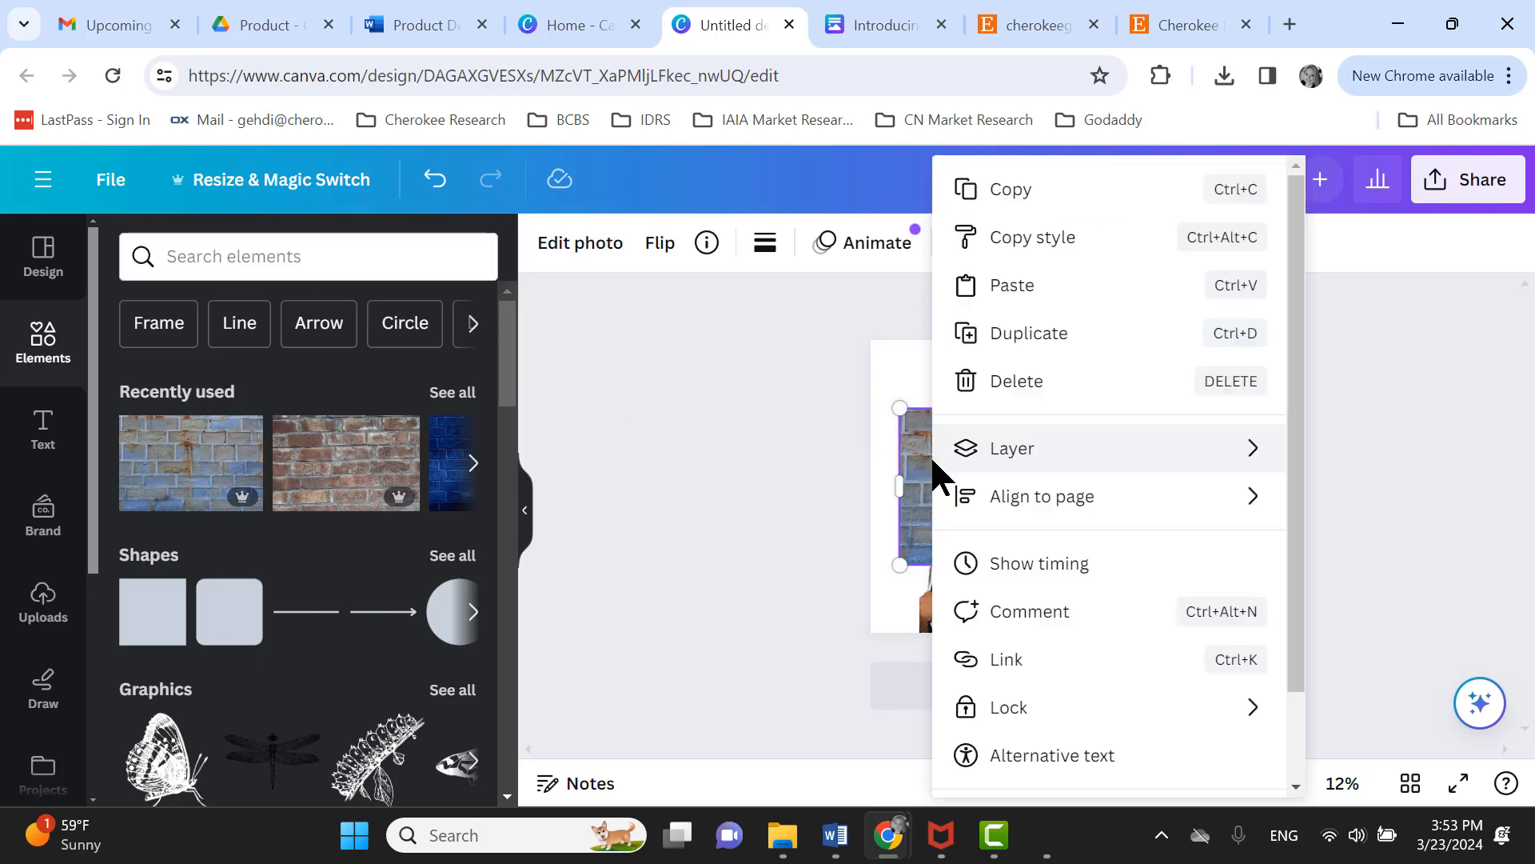
mouse_move(975, 452)
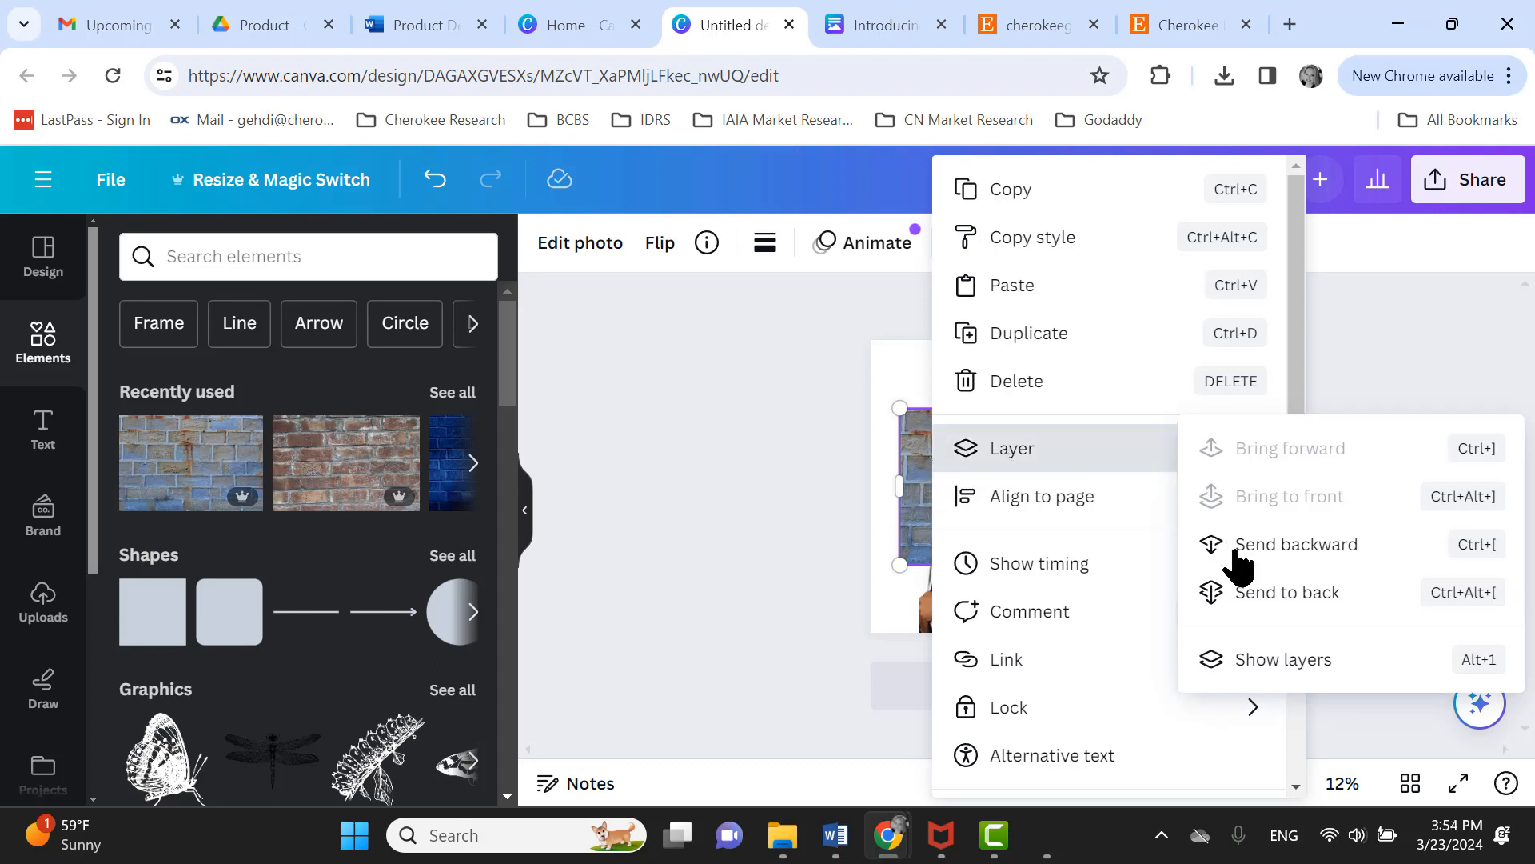
left_click(1266, 596)
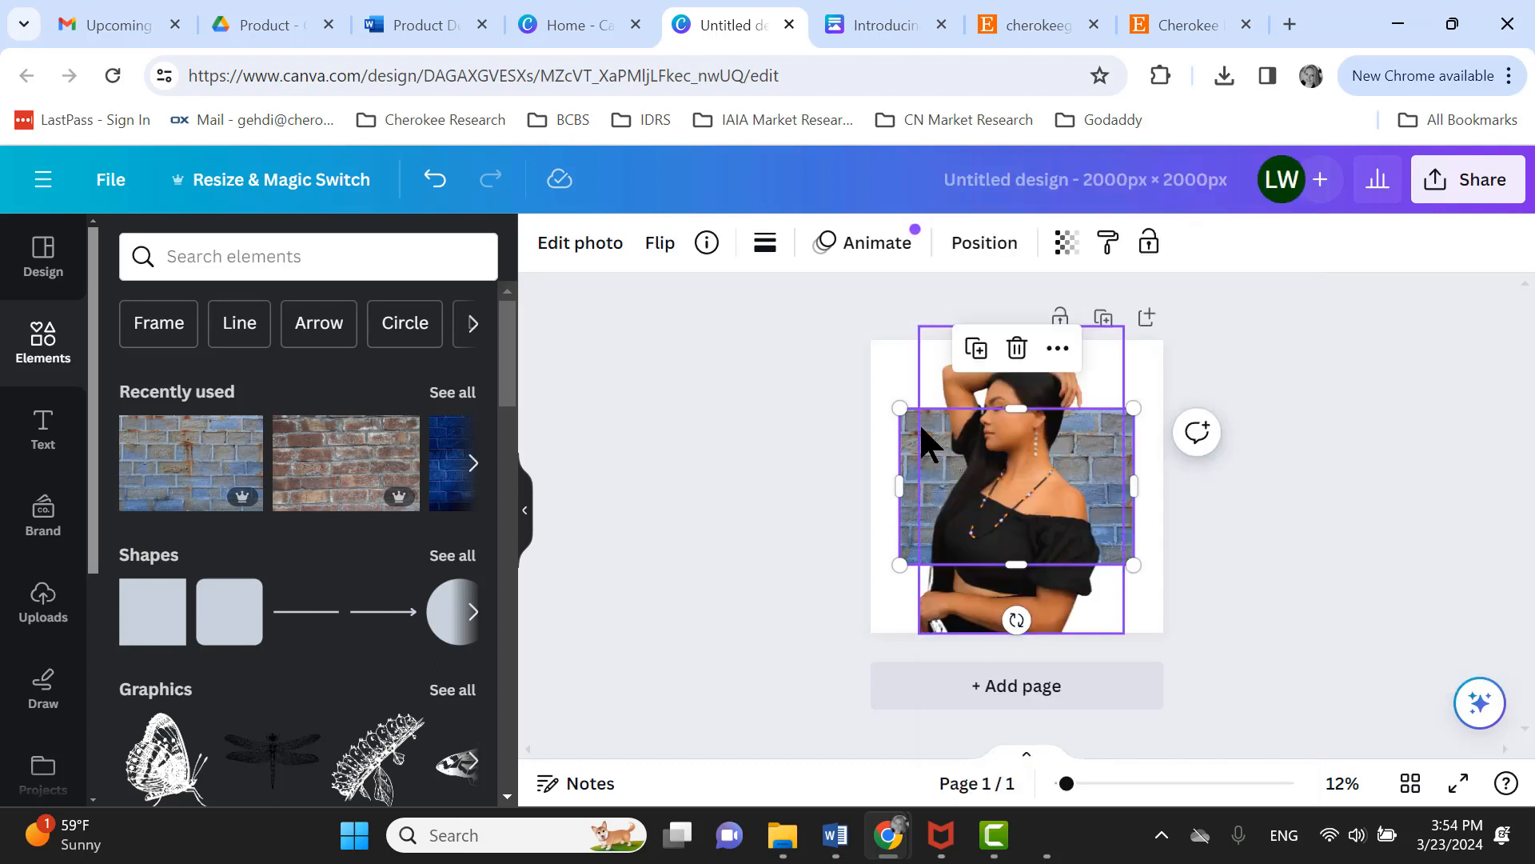
left_click_drag(900, 407, 791, 334)
left_click_drag(1136, 565, 1258, 648)
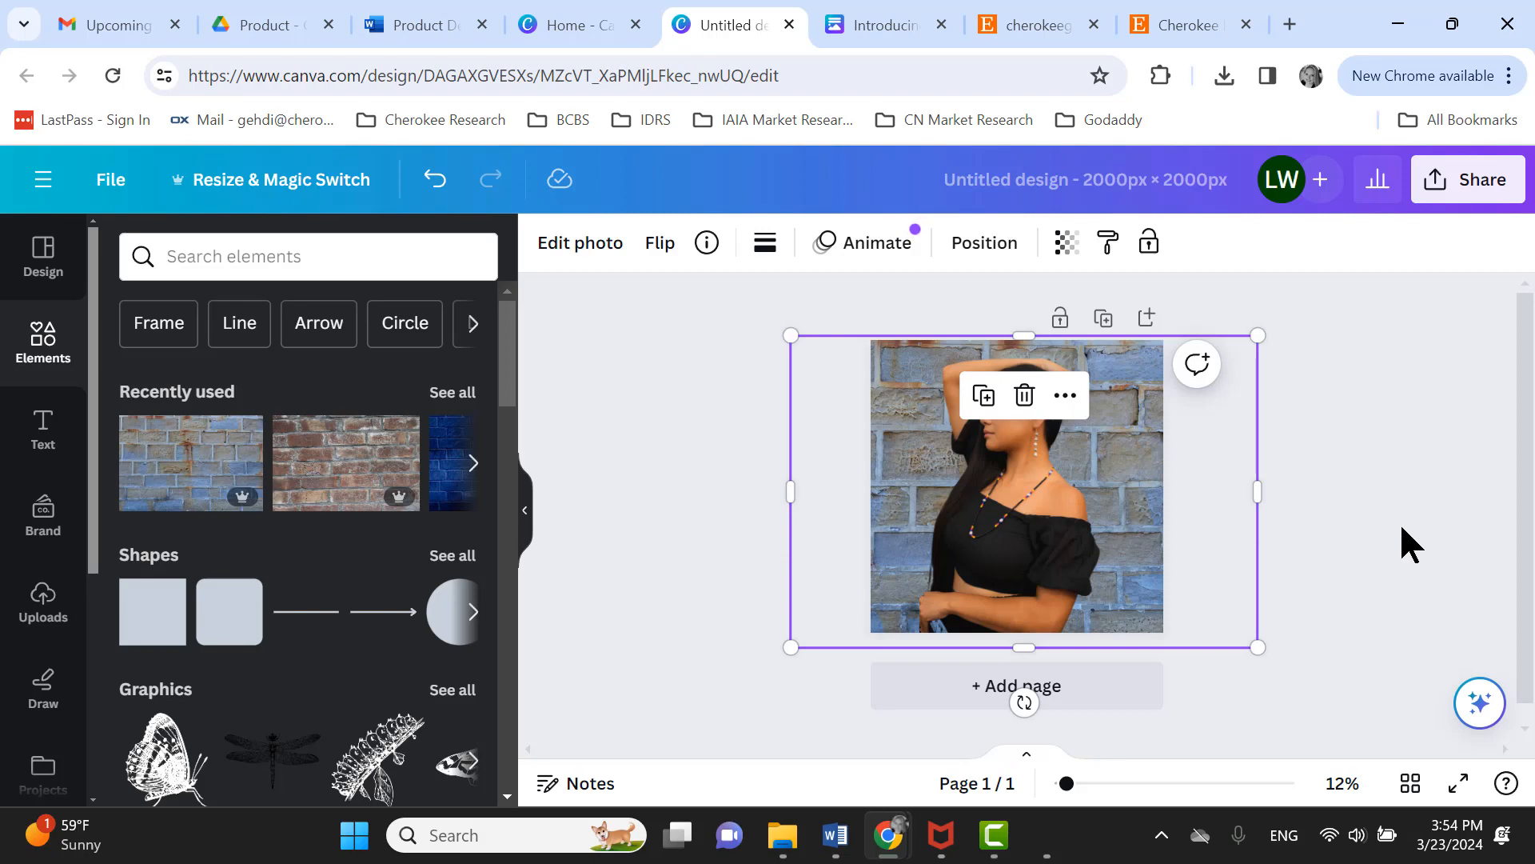
left_click(1024, 395)
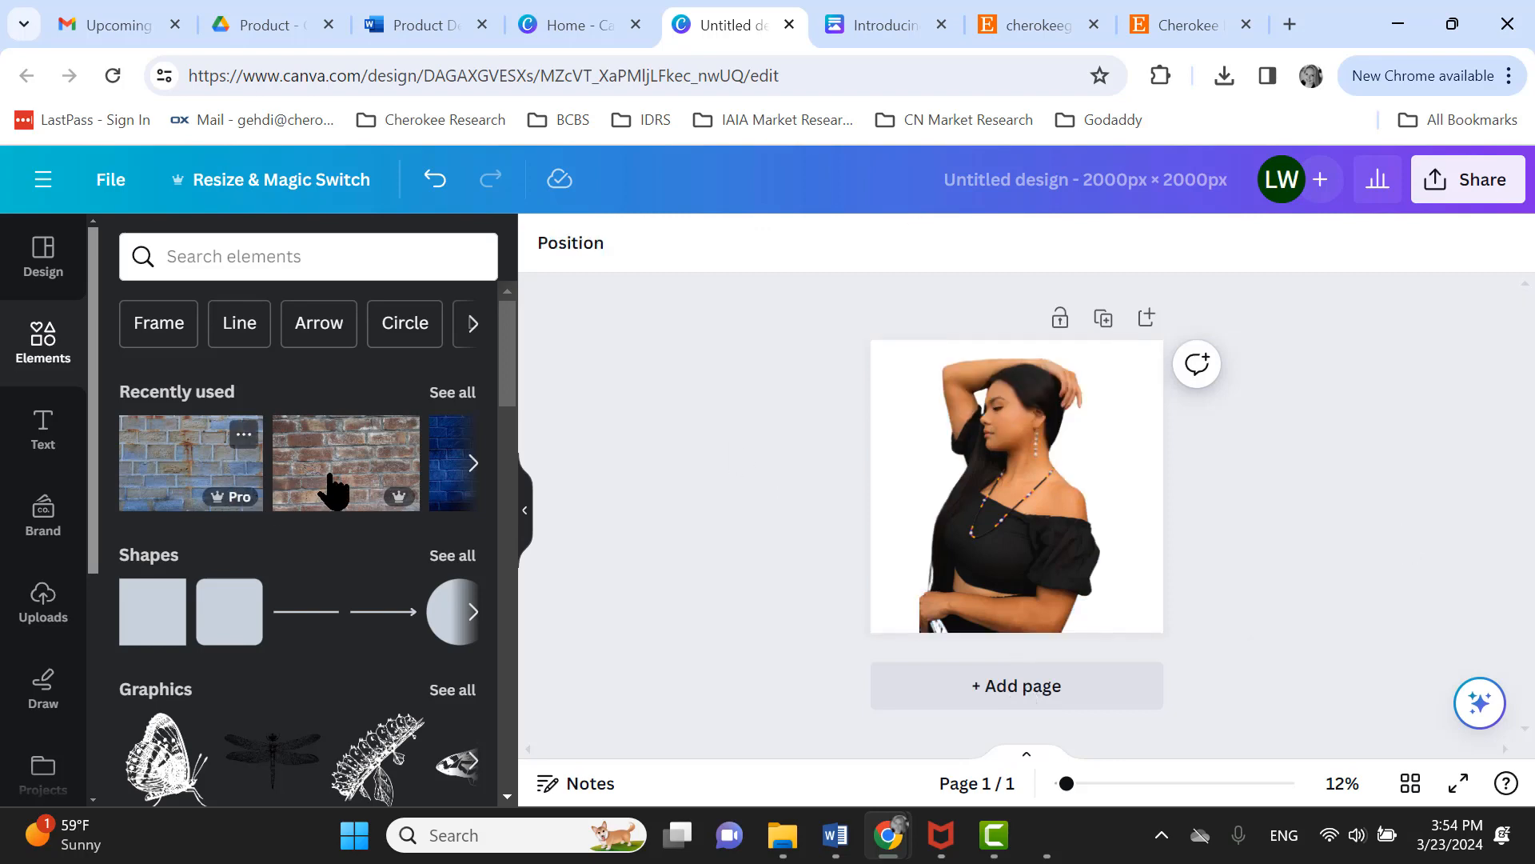
- Add the blurred green foliage element from recently used graphics and send it behind the model
left_click(473, 464)
left_click(473, 464)
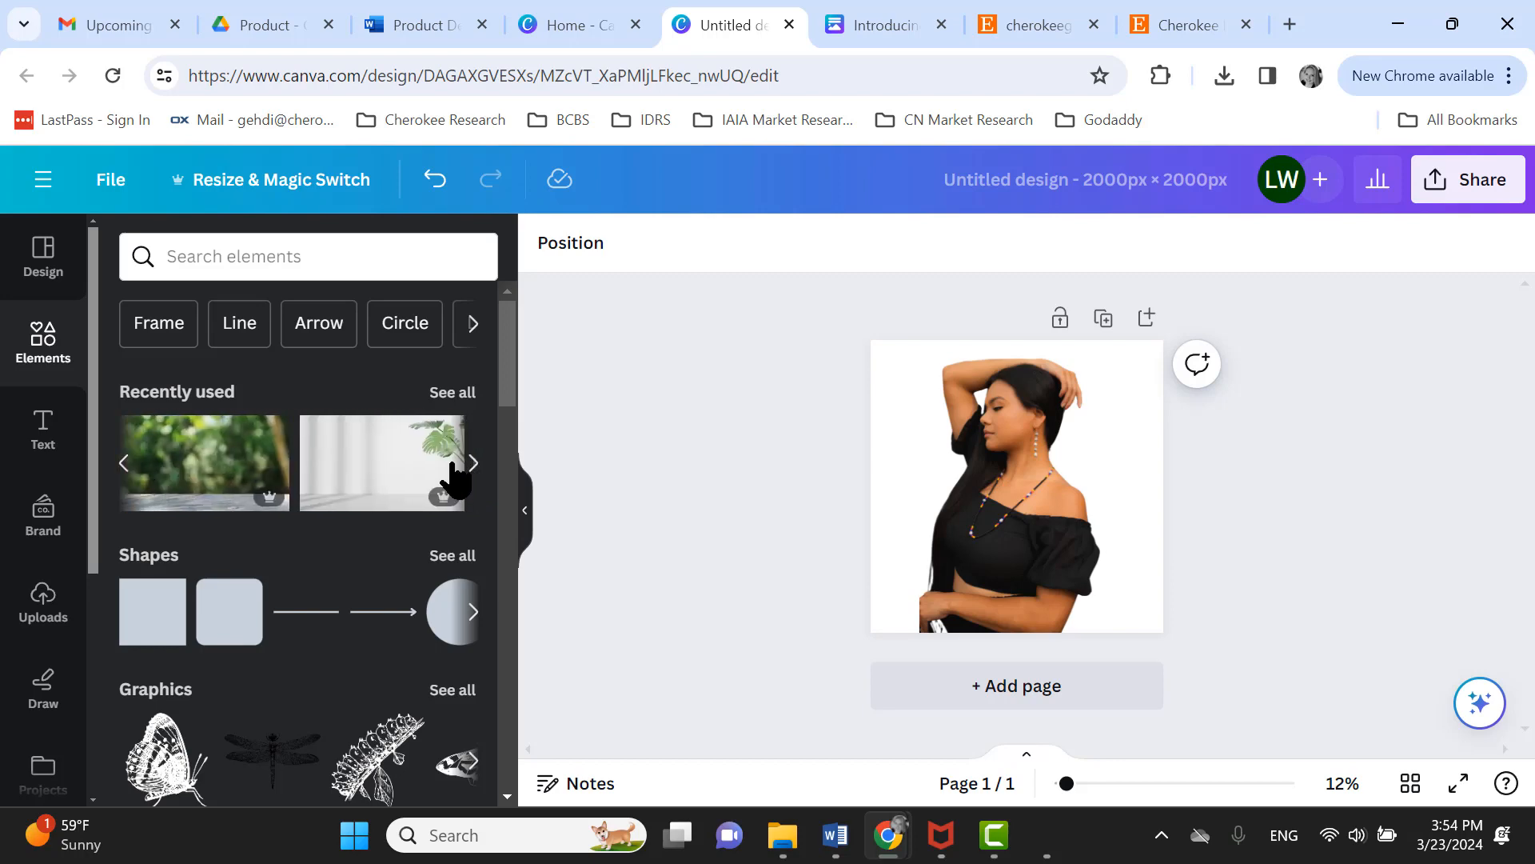
left_click(209, 464)
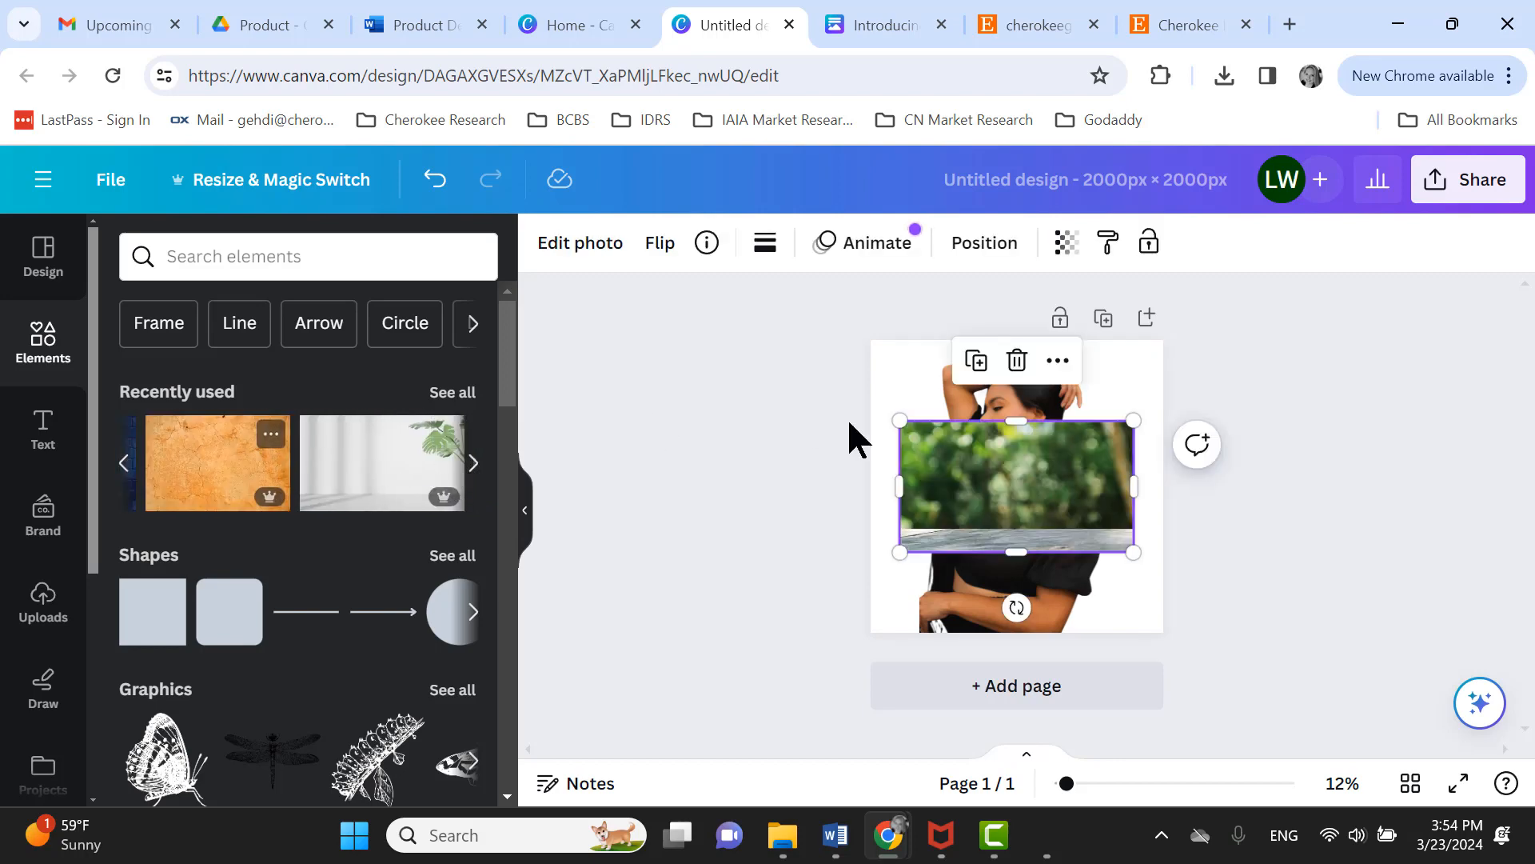
right_click(962, 482)
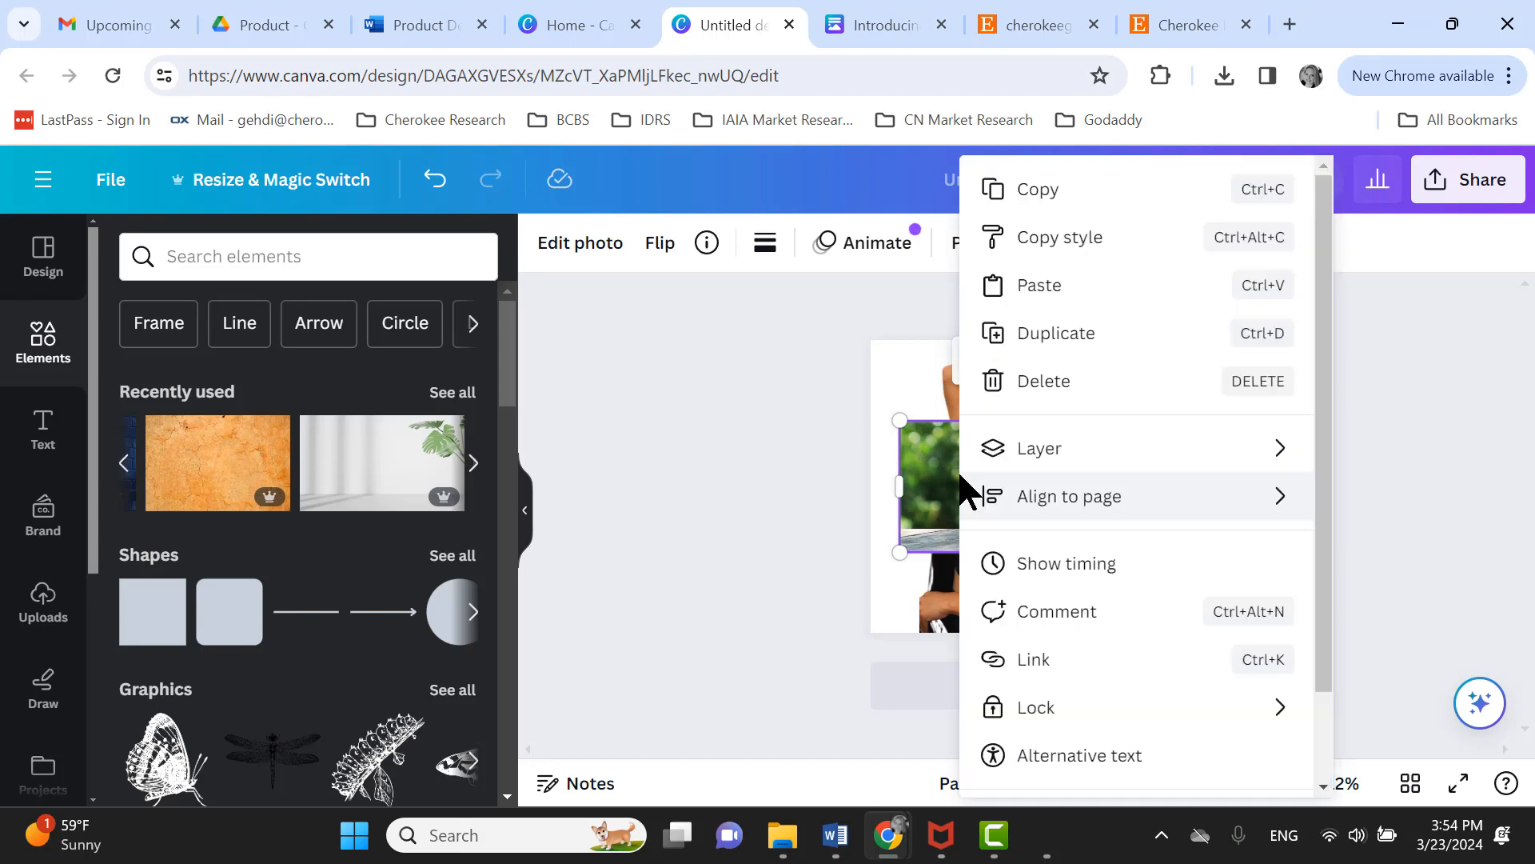
mouse_move(1057, 462)
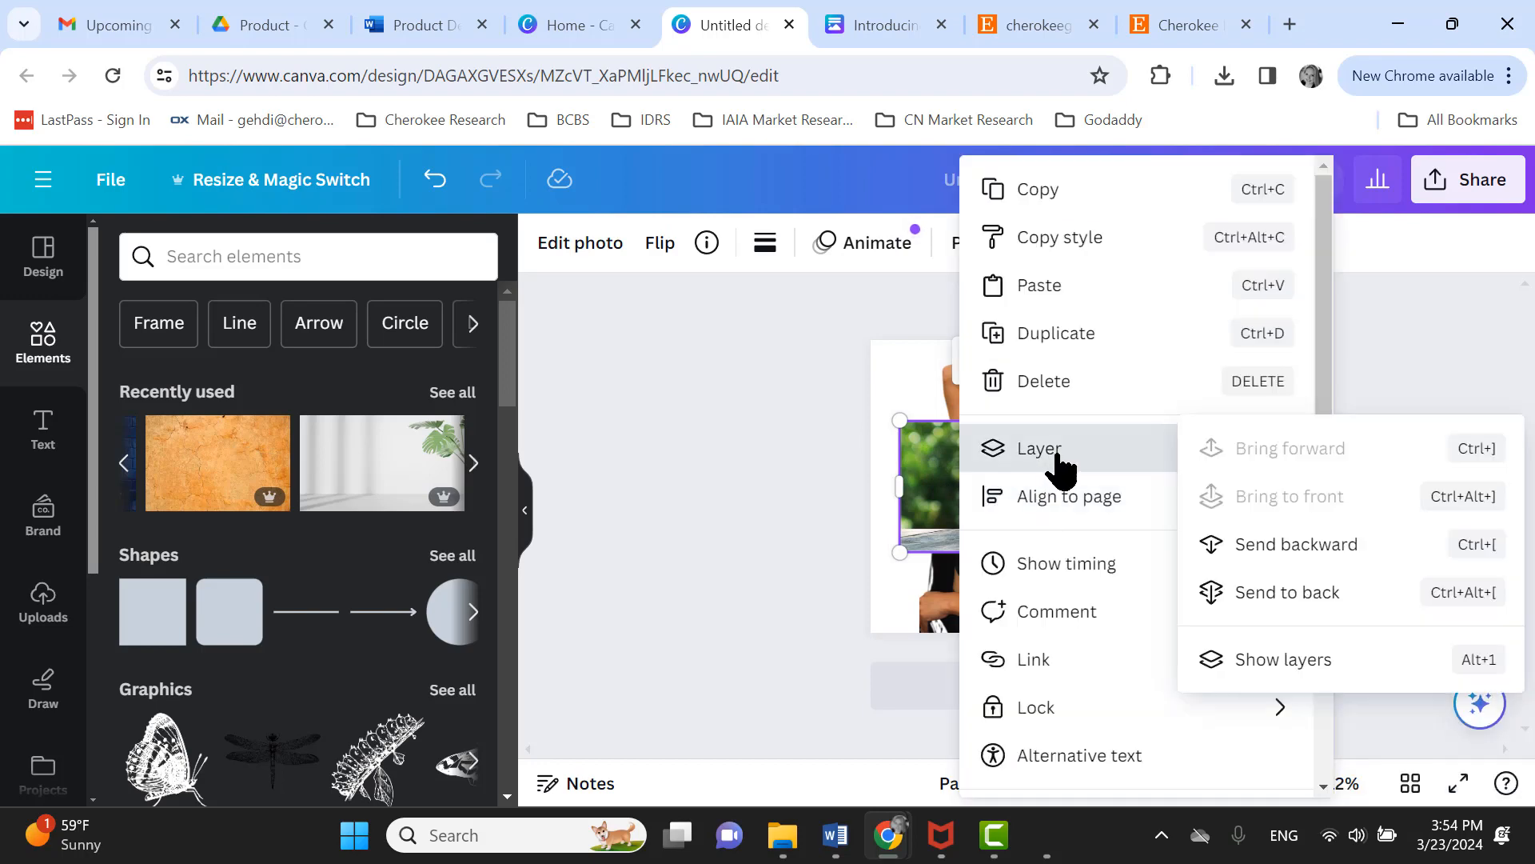
left_click(1296, 552)
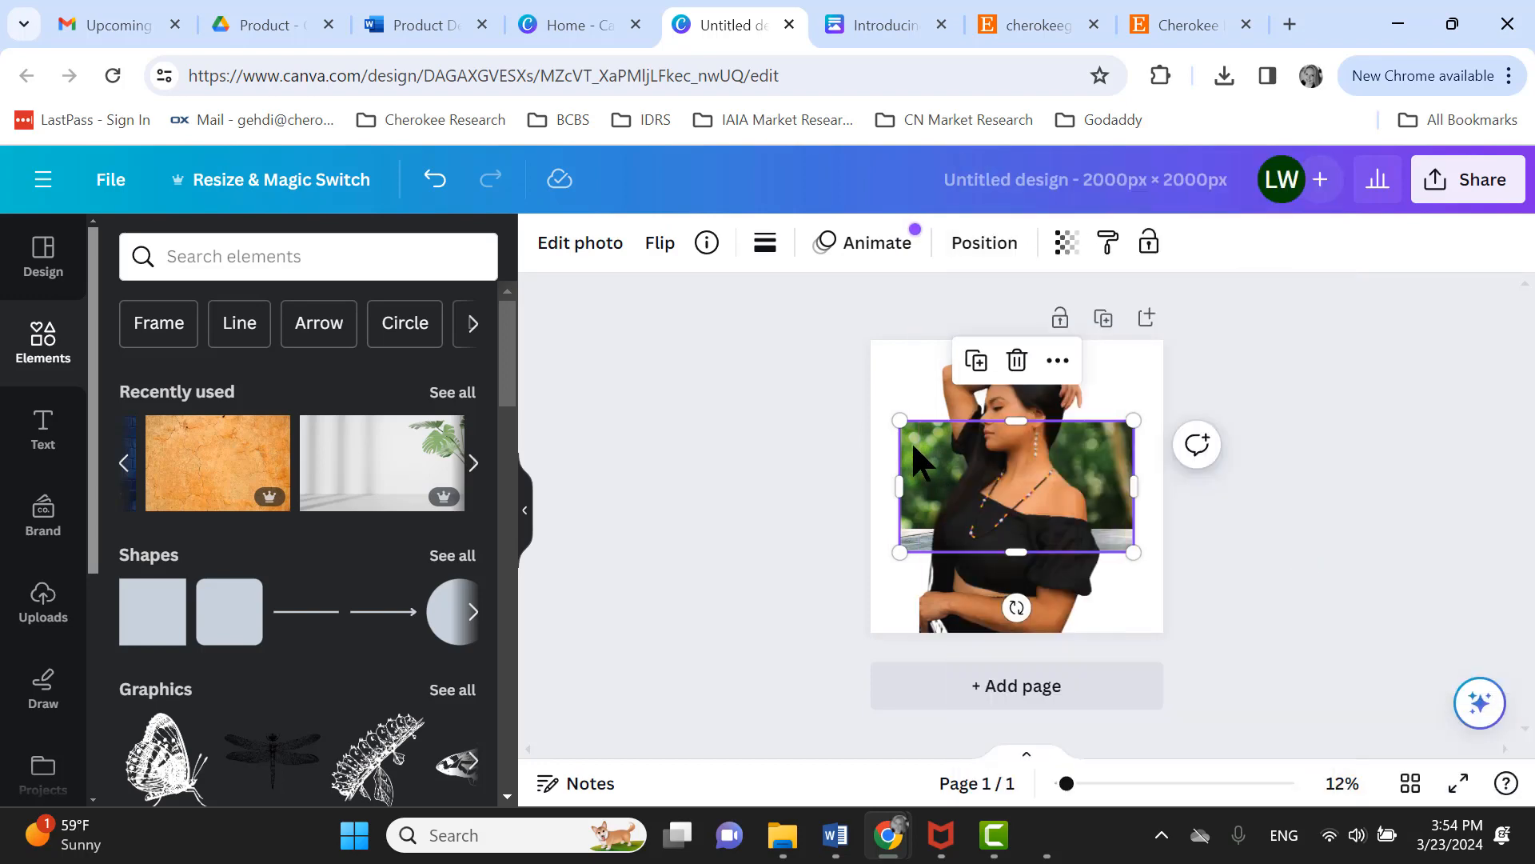
- Enlarge and position the foliage backdrop so it covers the whole page
left_click_drag(900, 420, 847, 326)
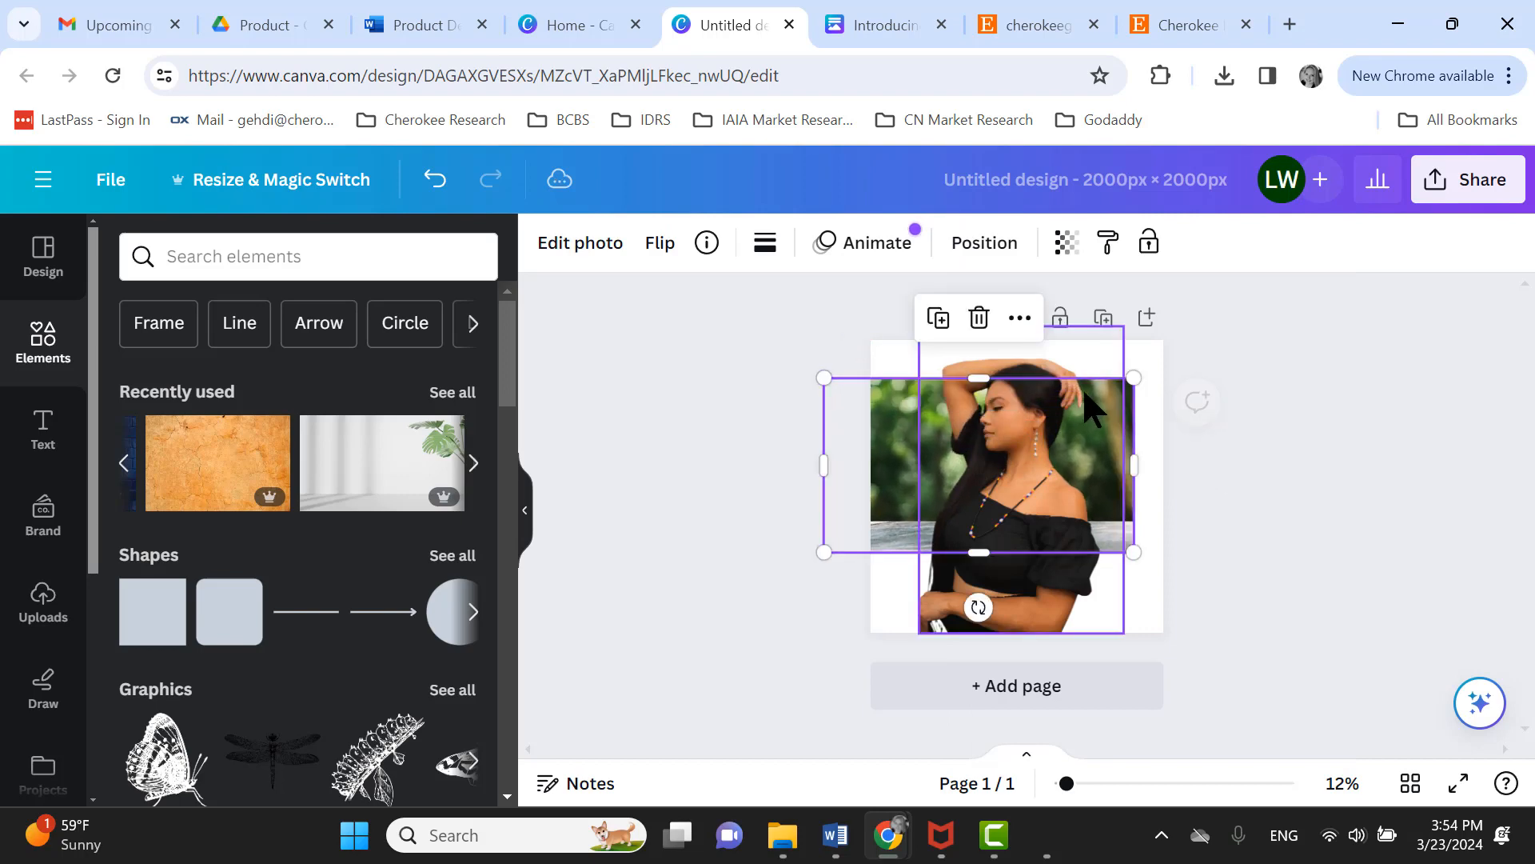
left_click_drag(1134, 550, 1316, 793)
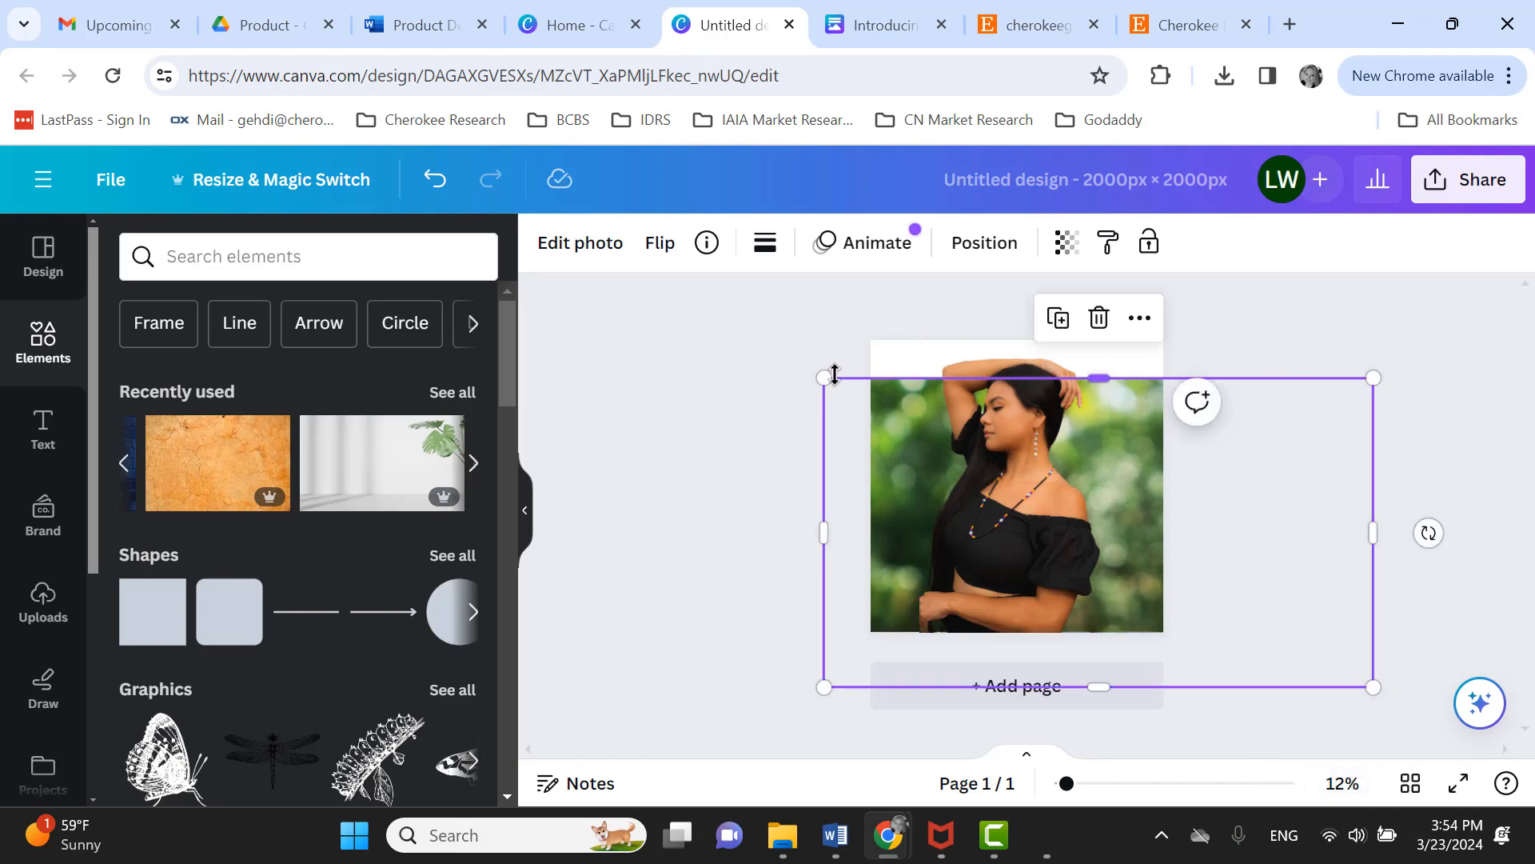
left_click_drag(827, 375, 789, 286)
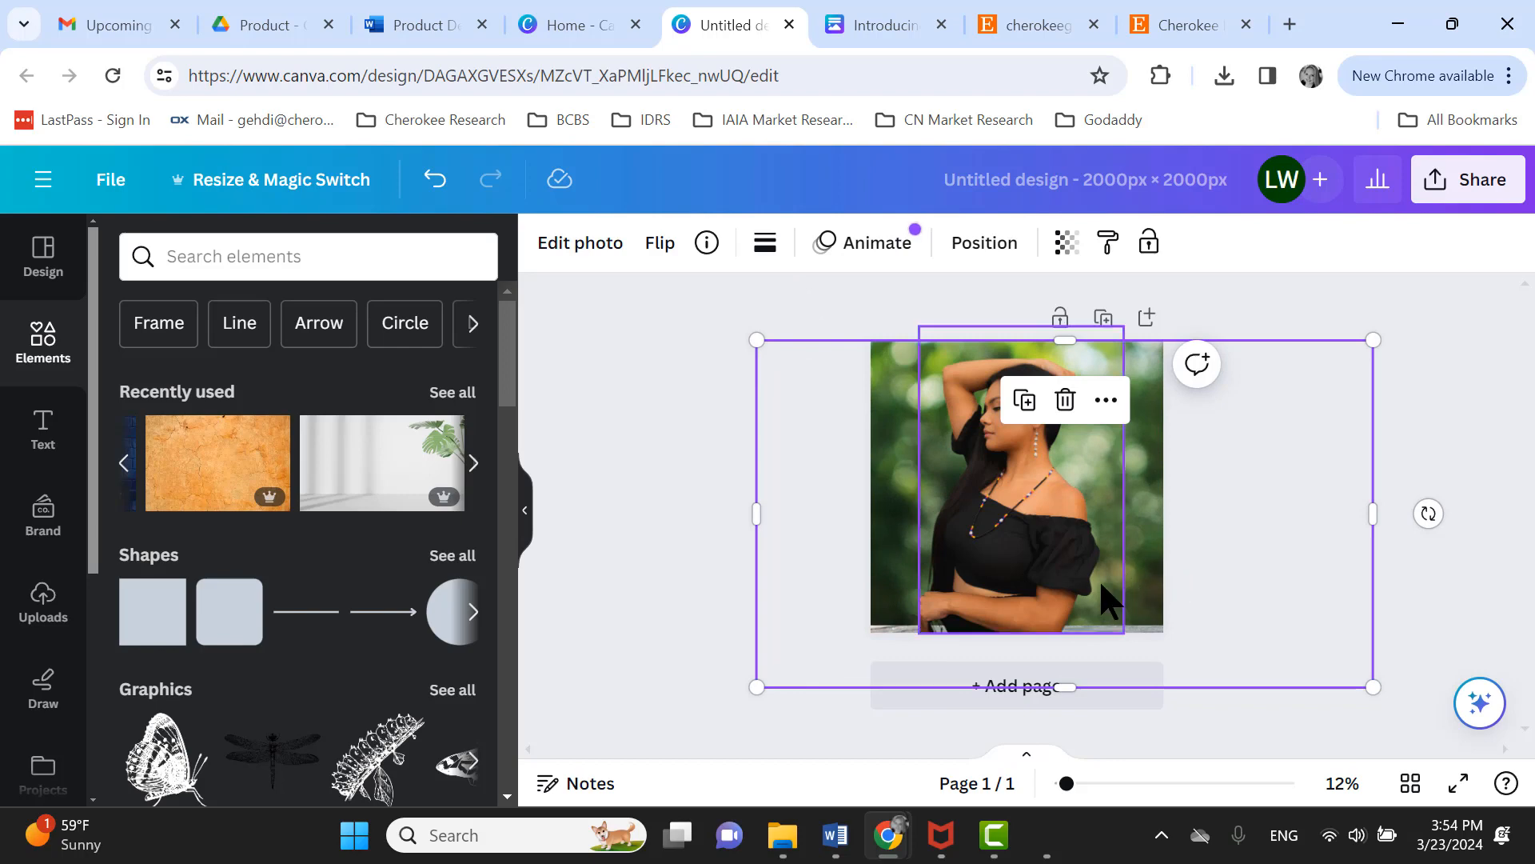
left_click_drag(1108, 593, 1112, 606)
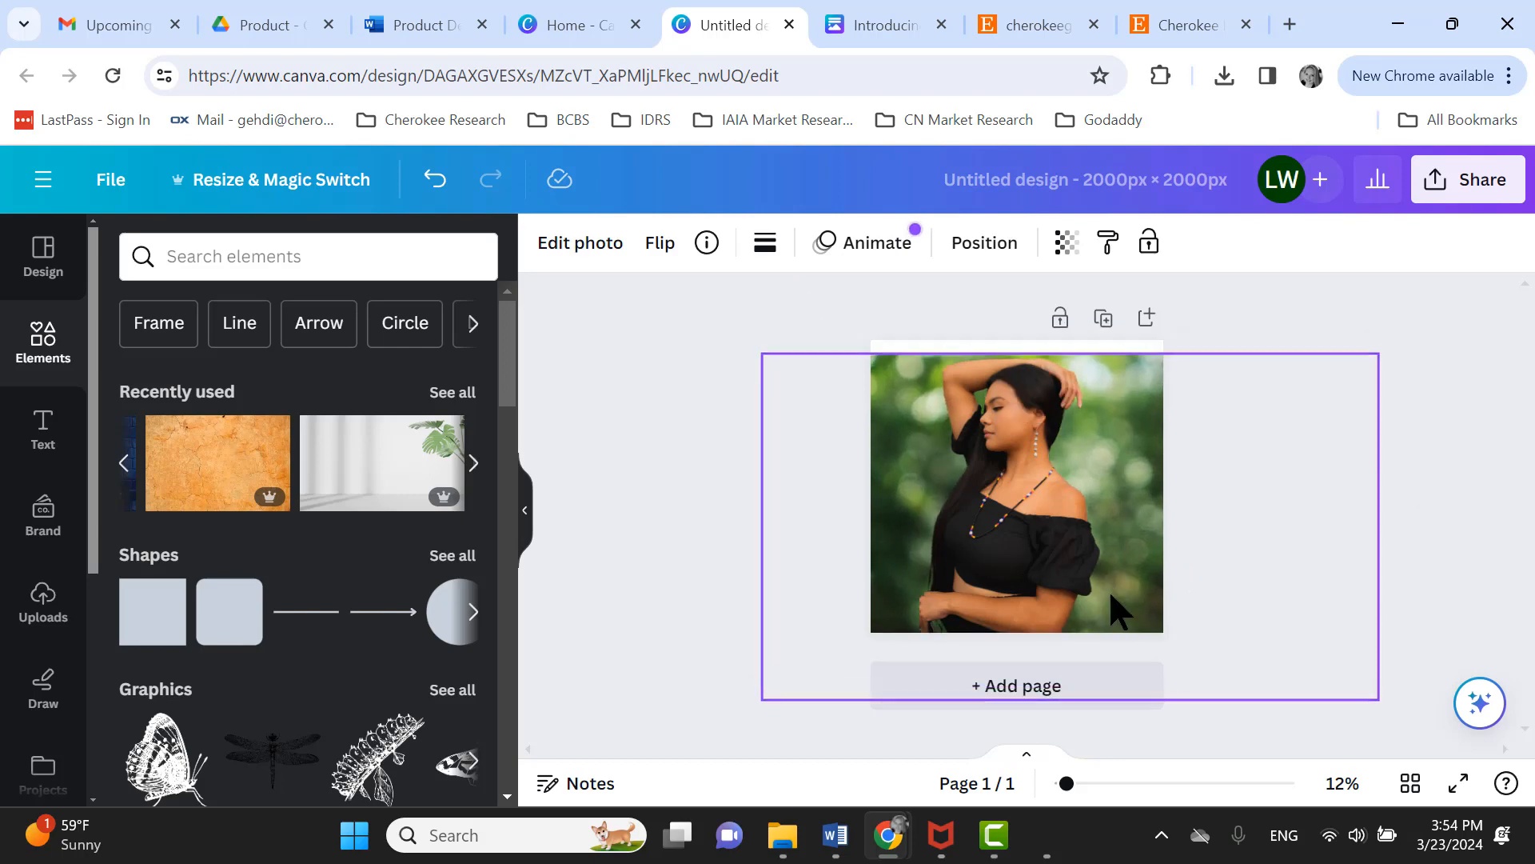
- Finish sizing the foliage backdrop and download the design through the Share panel
left_click_drag(1377, 352, 1391, 344)
left_click(629, 585)
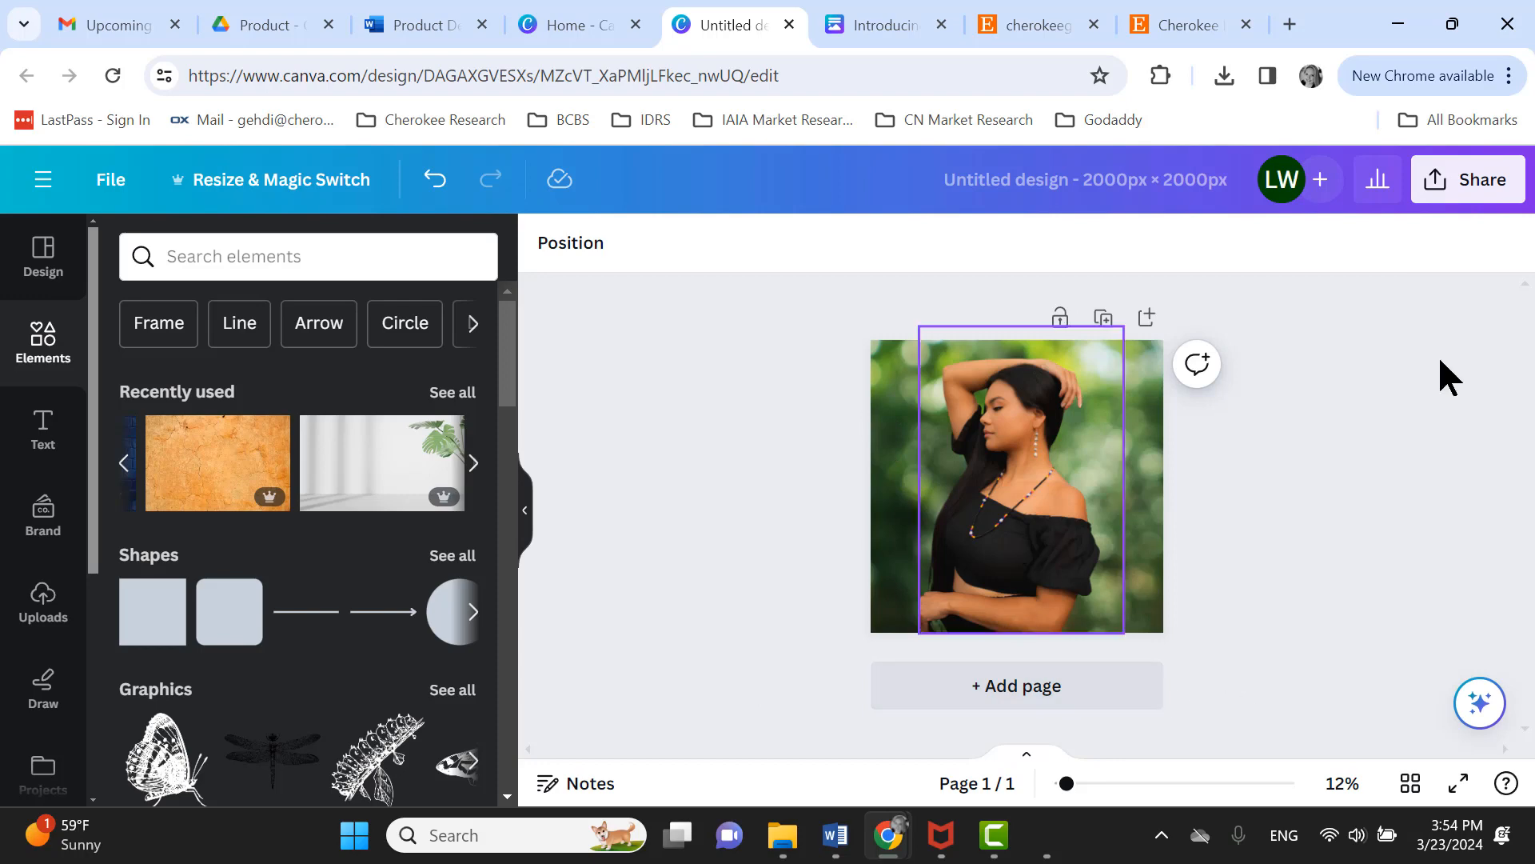
left_click(1449, 192)
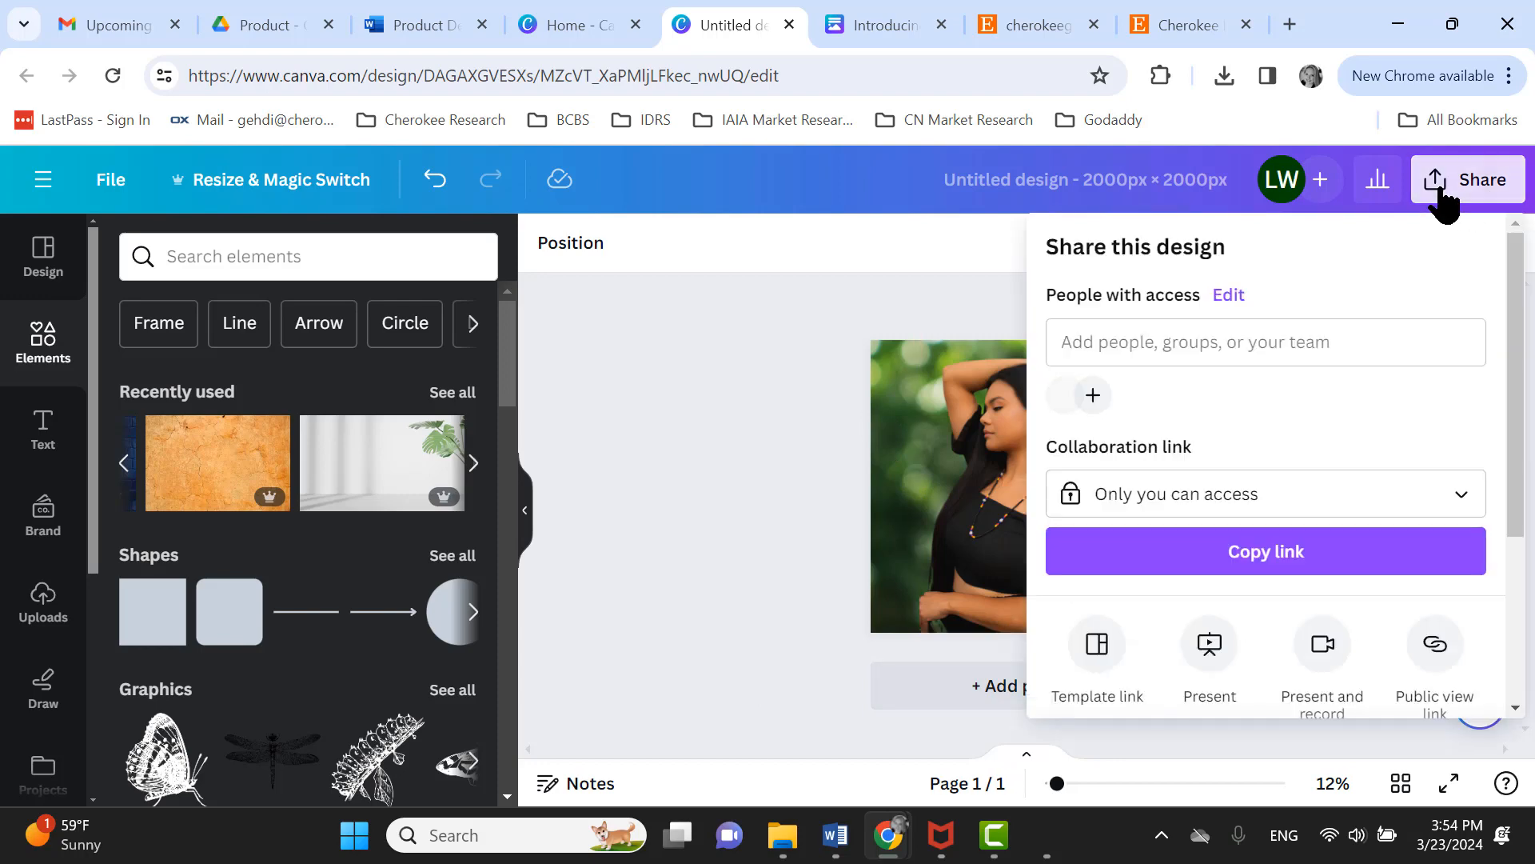
scroll(1339, 528, "down", 3)
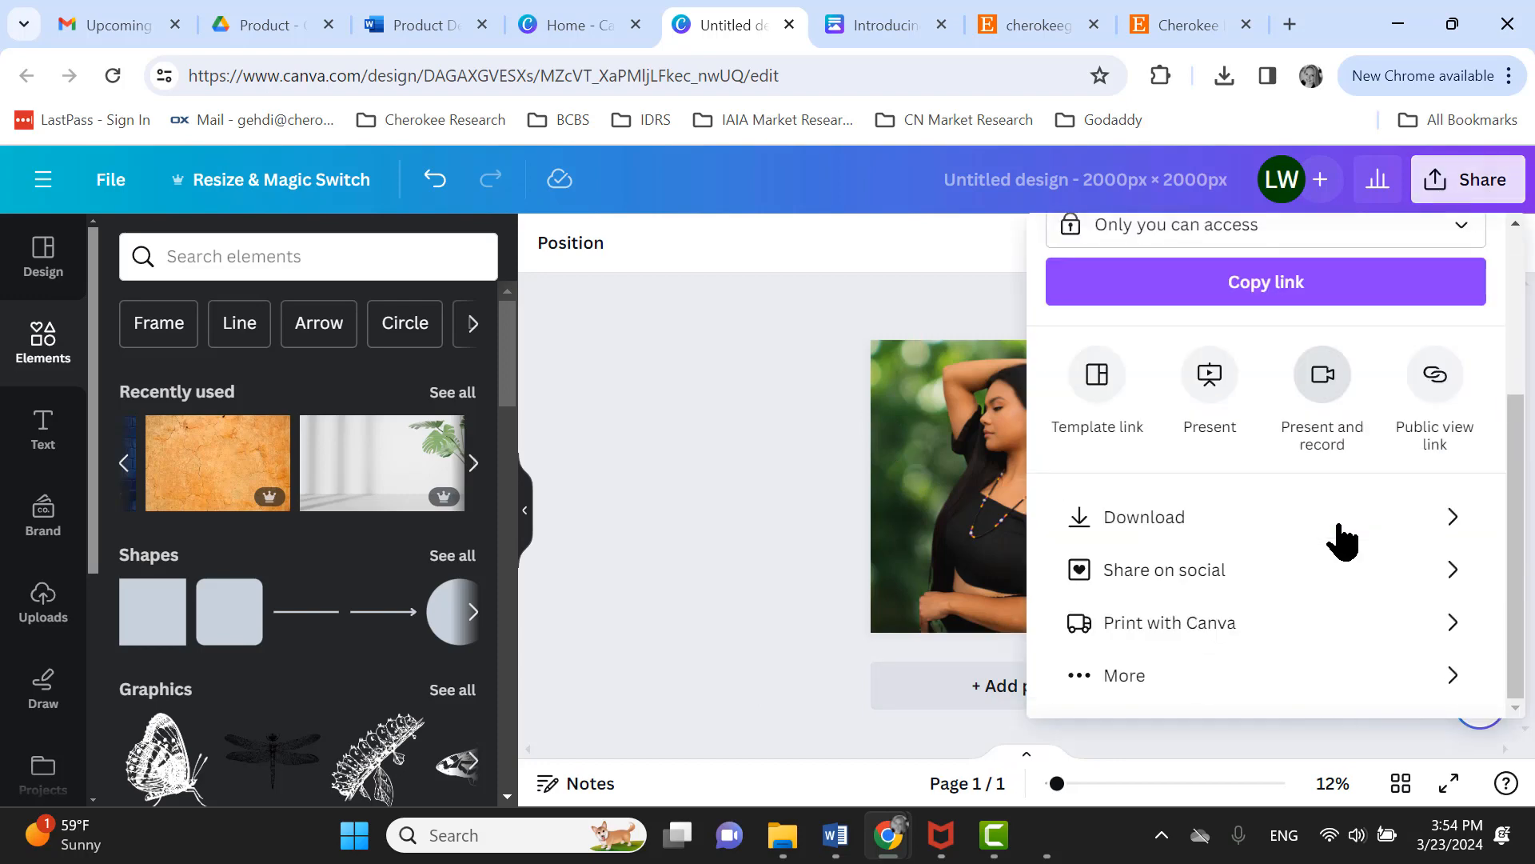
left_click(1241, 532)
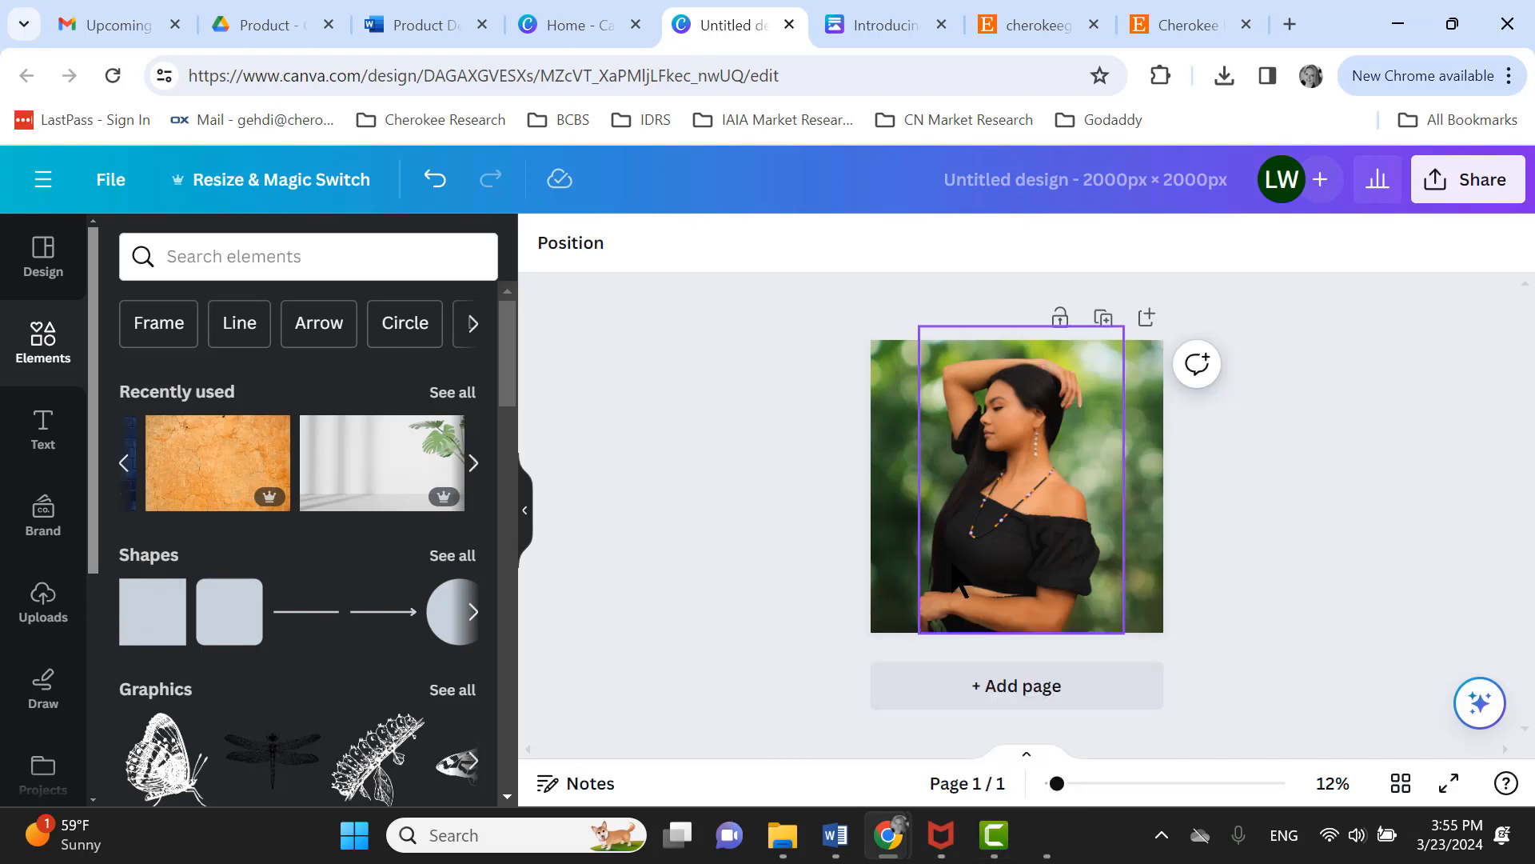
- Open the uploads and resize the backdrop image so it covers the whole page
left_click(1009, 550)
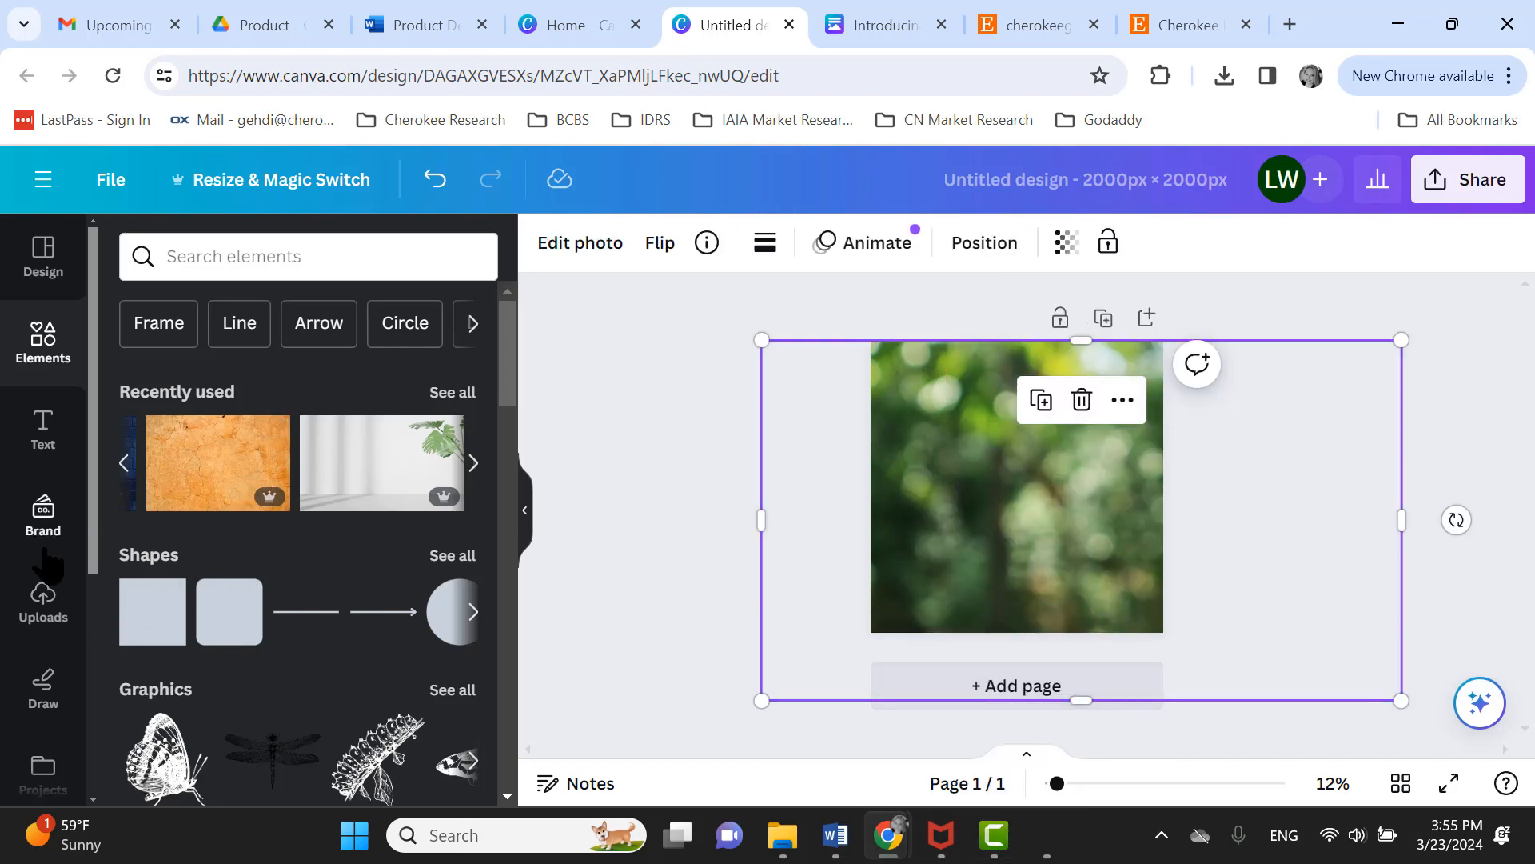
left_click(43, 604)
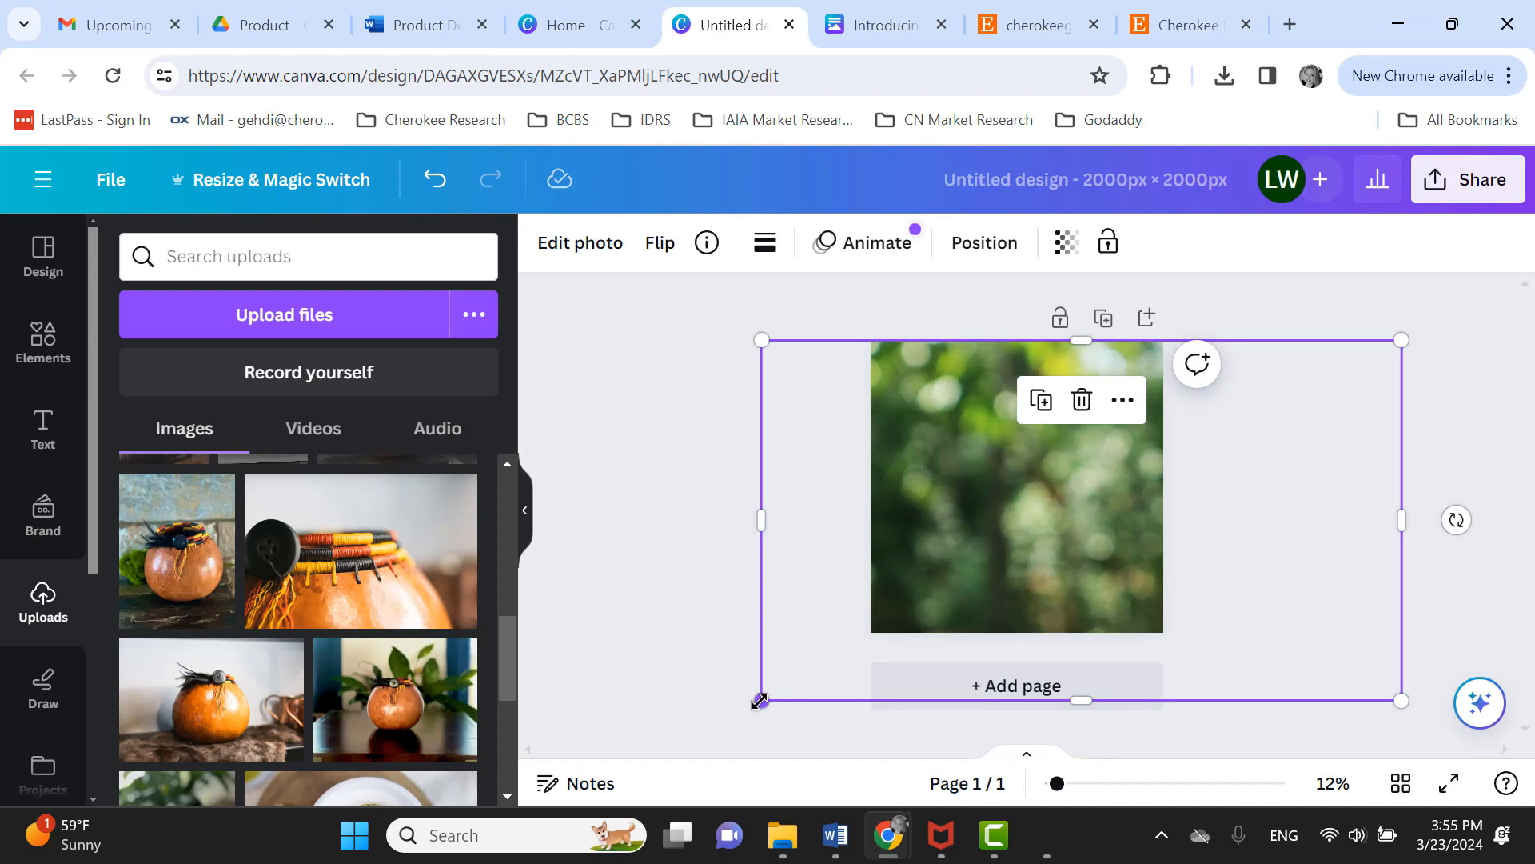
left_click_drag(755, 702, 840, 623)
left_click_drag(1404, 646, 1309, 796)
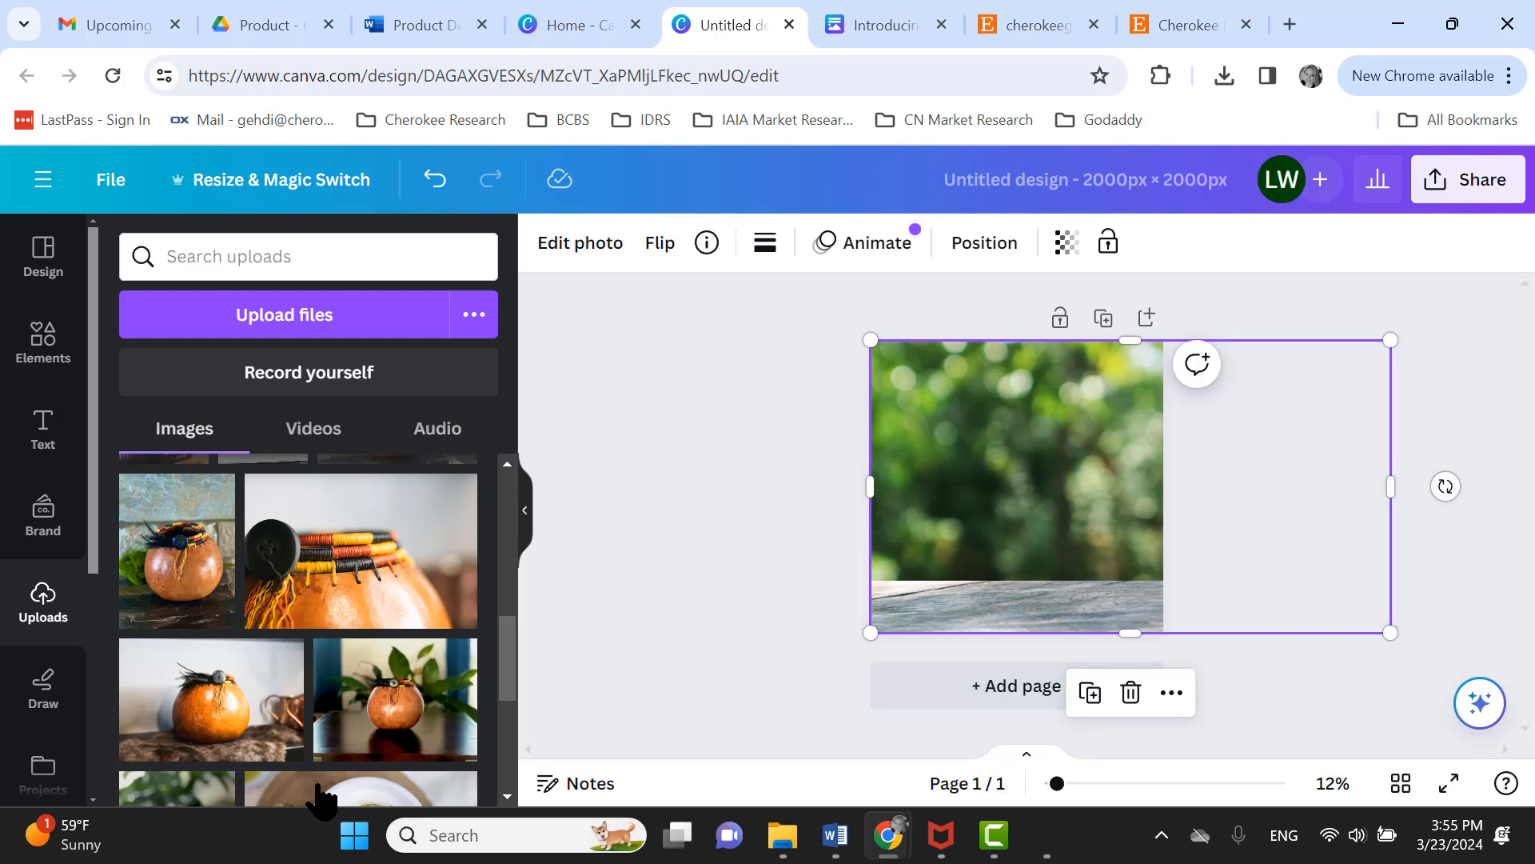
- Add the gourd photo from uploads and remove its background with BG Remover
left_click(385, 720)
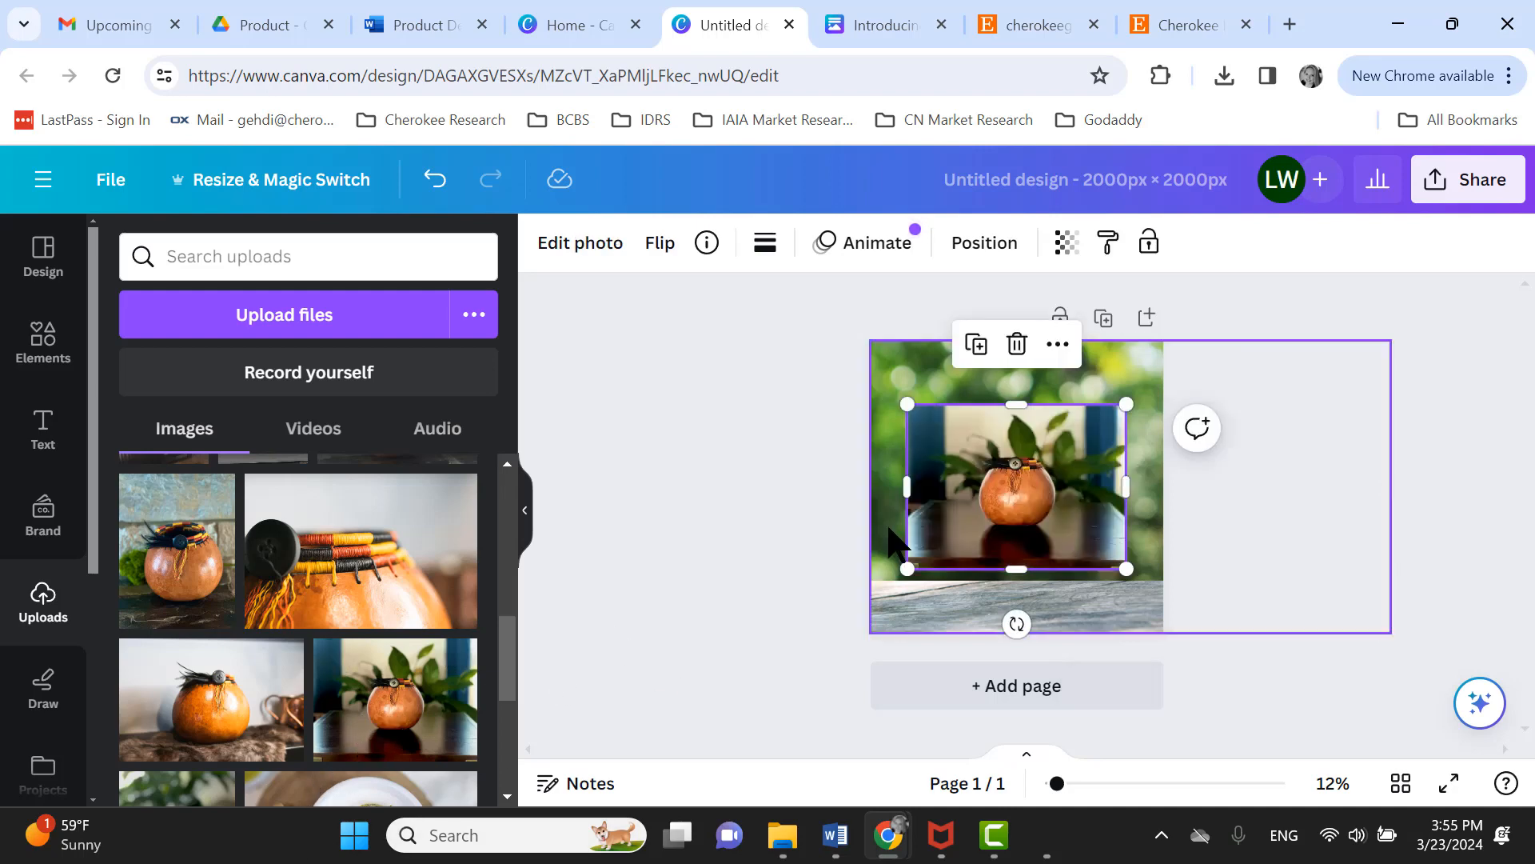
left_click(583, 250)
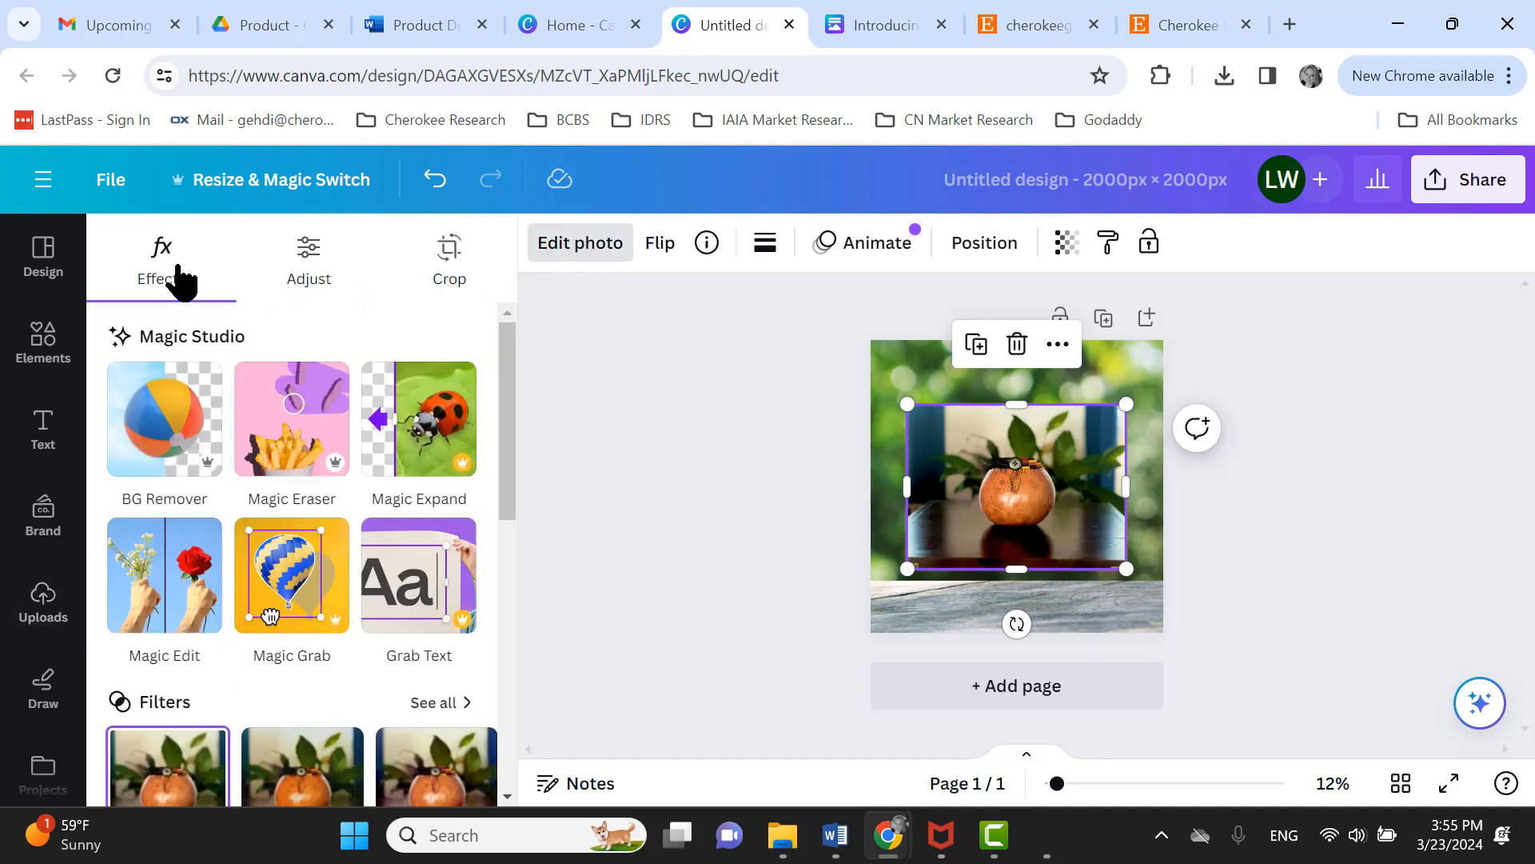
left_click(160, 424)
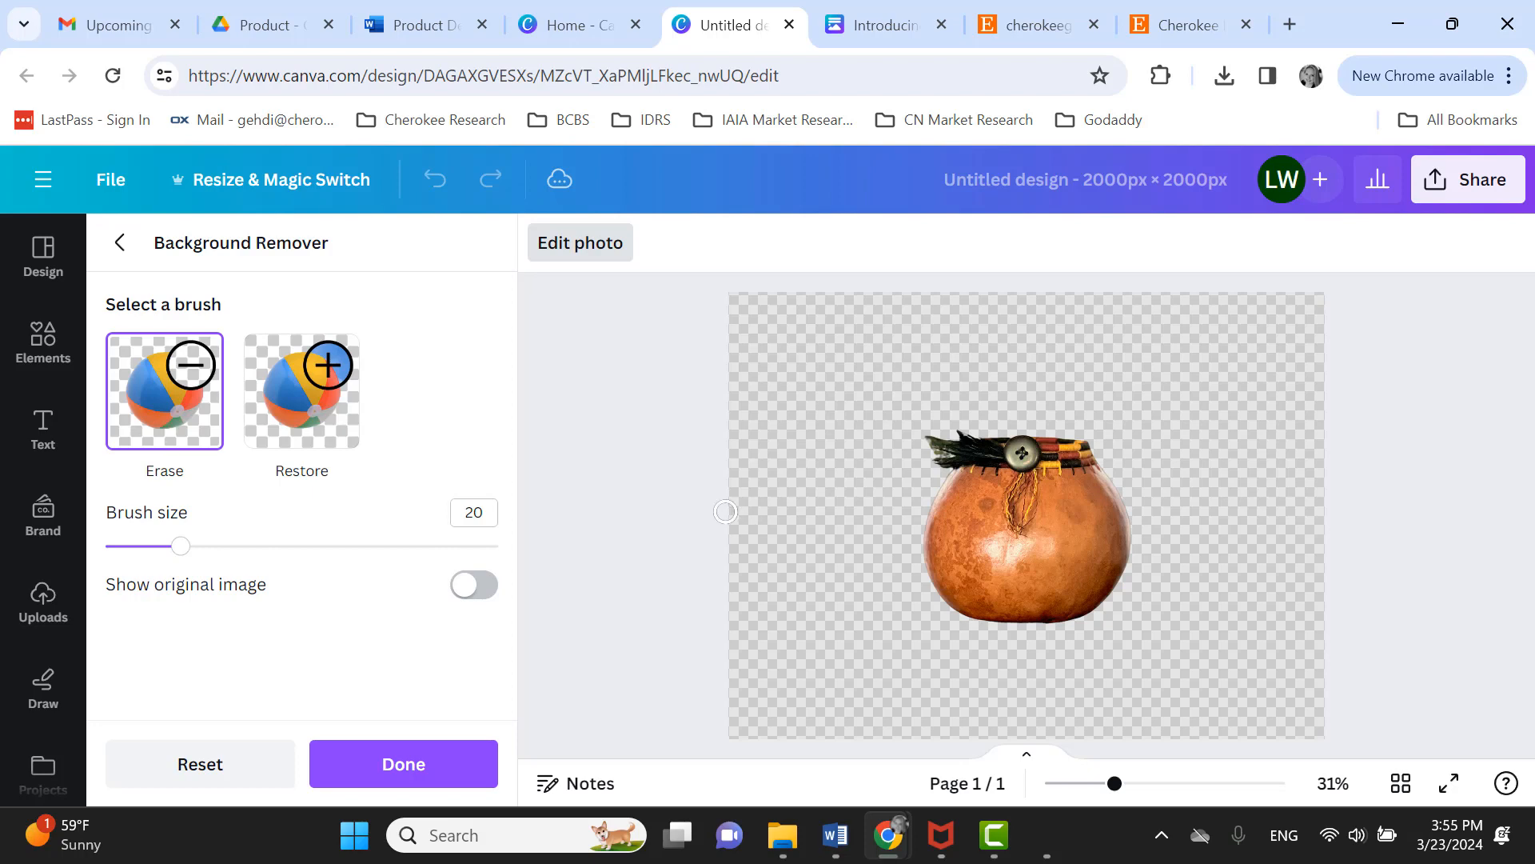
left_click(1182, 707)
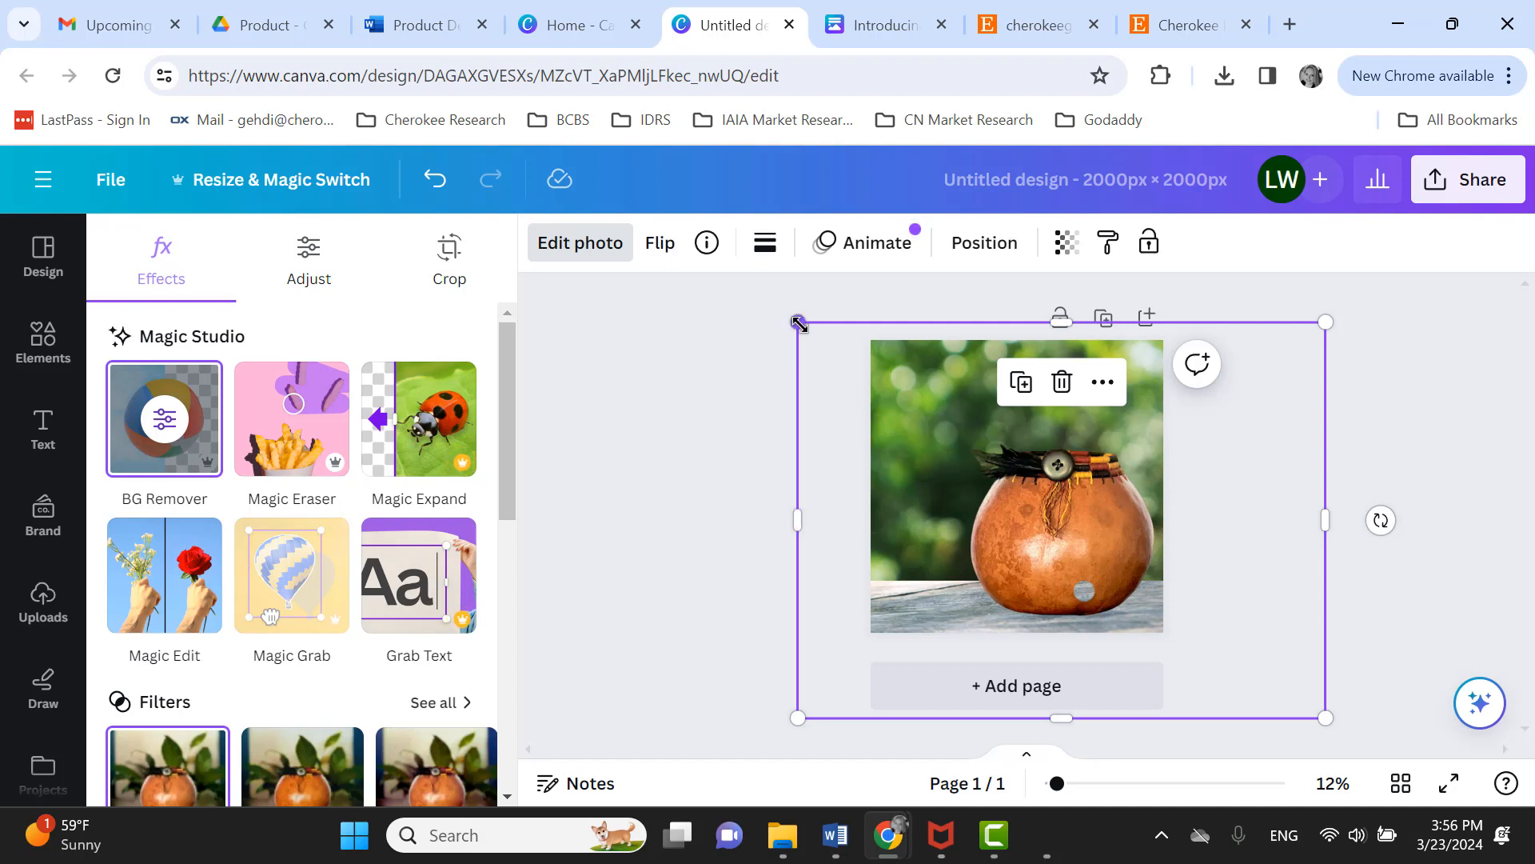
- Enlarge and move the gourd cut-out, then delete it
left_click_drag(798, 323, 725, 303)
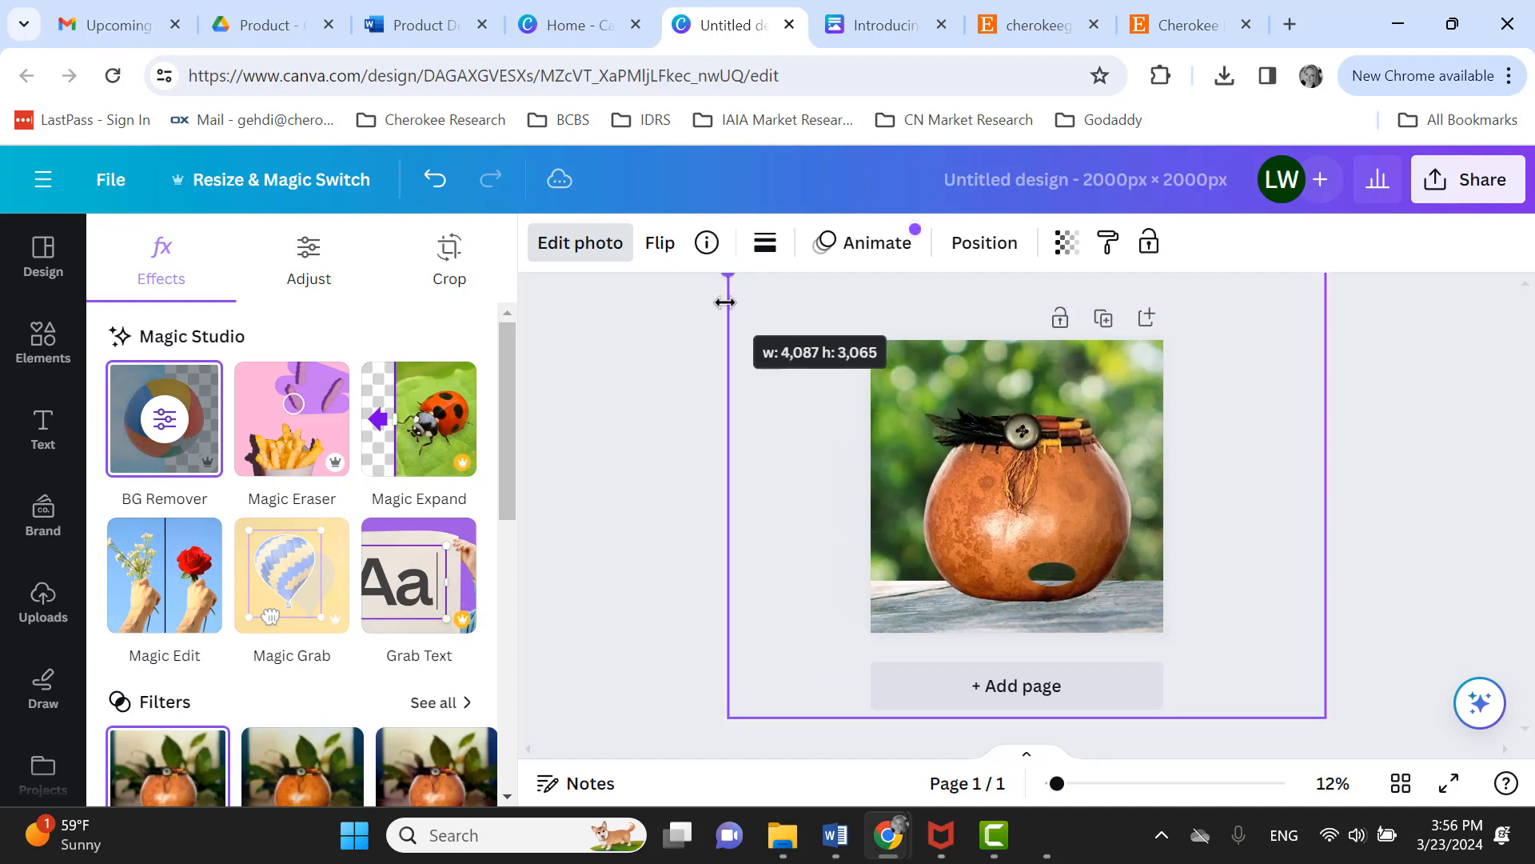
mouse_move(1012, 566)
left_mouse_down()
mouse_move(1018, 588)
mouse_move(1002, 593)
left_mouse_up()
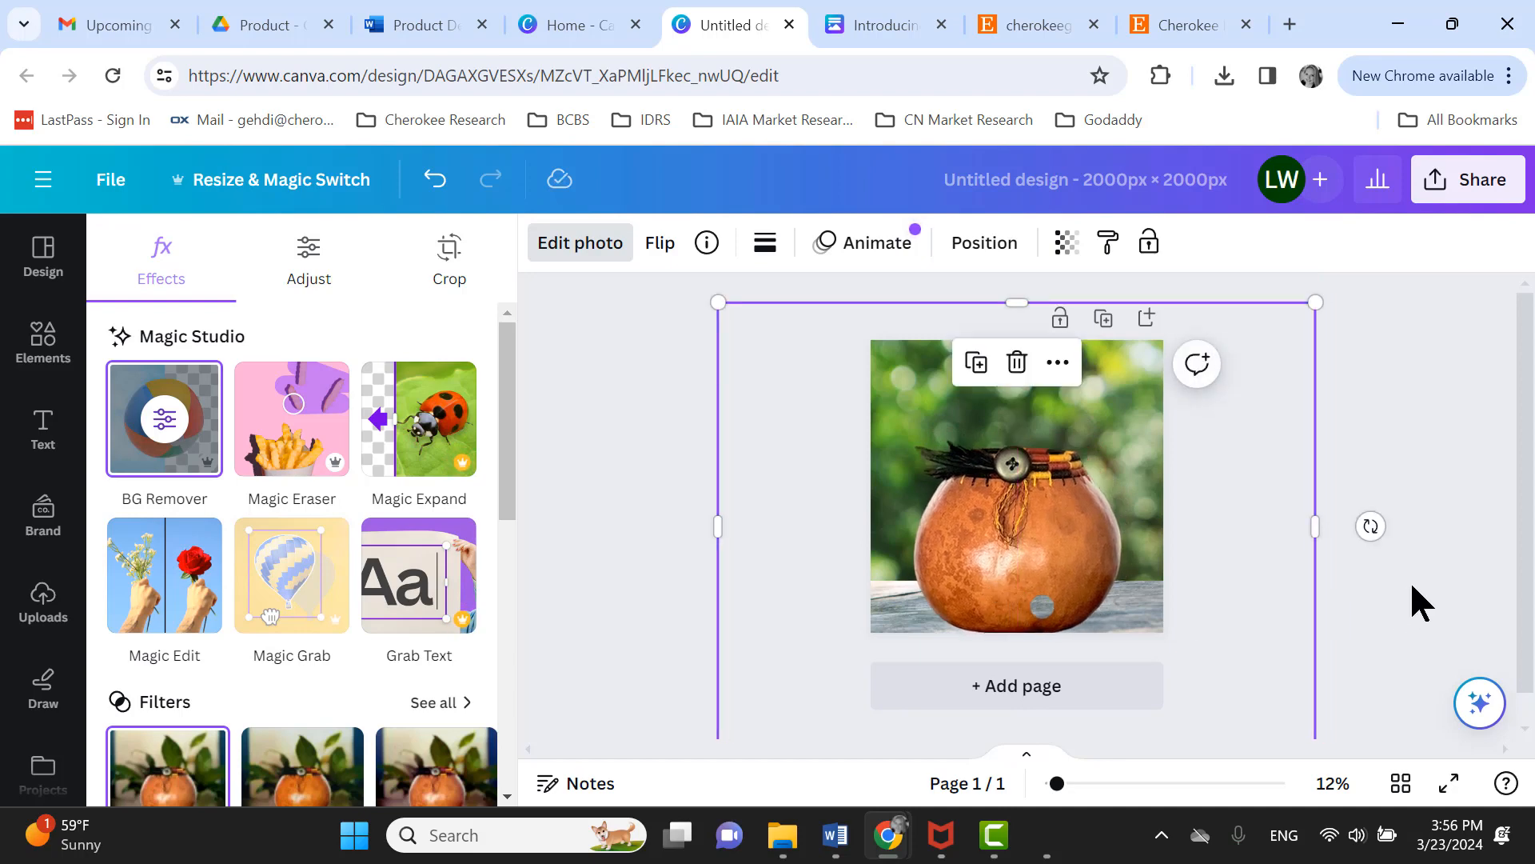
left_click(1412, 587)
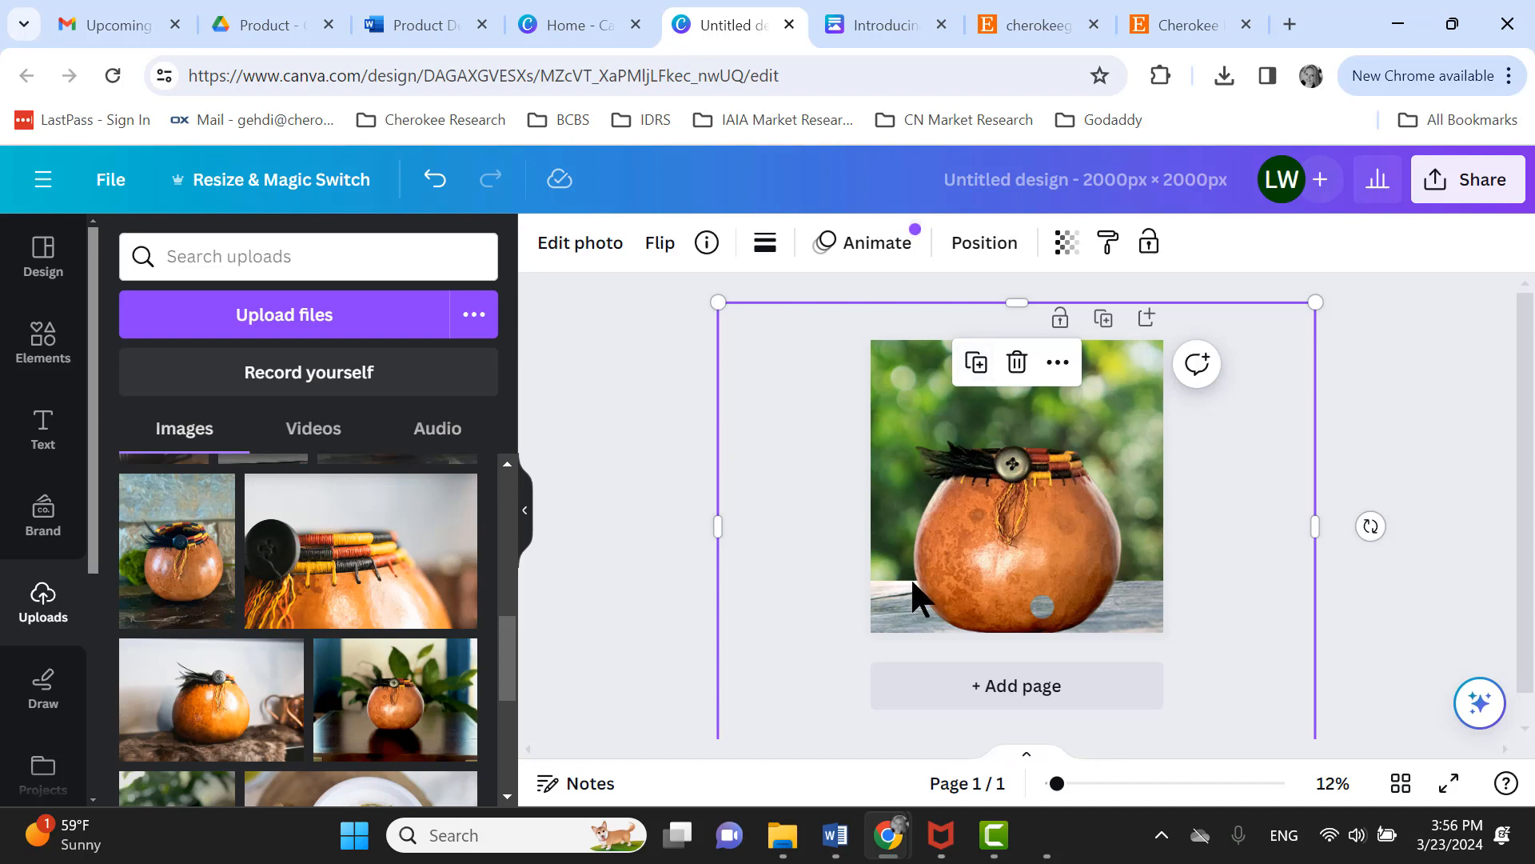
key("Delete")
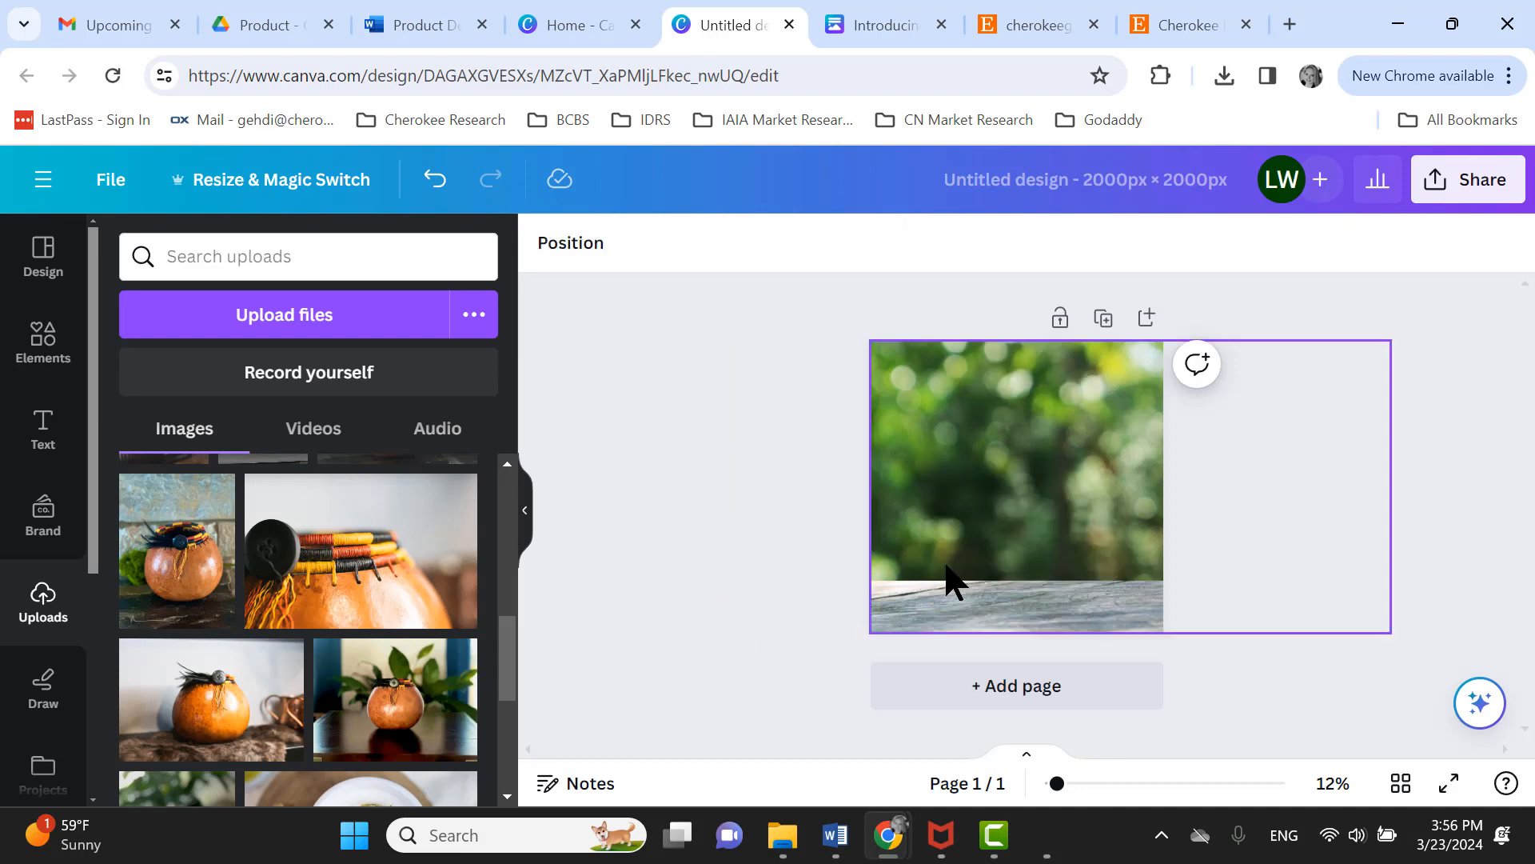
- Add the earring model photo from uploads and enlarge it on the page
scroll(400, 648, "down", 3)
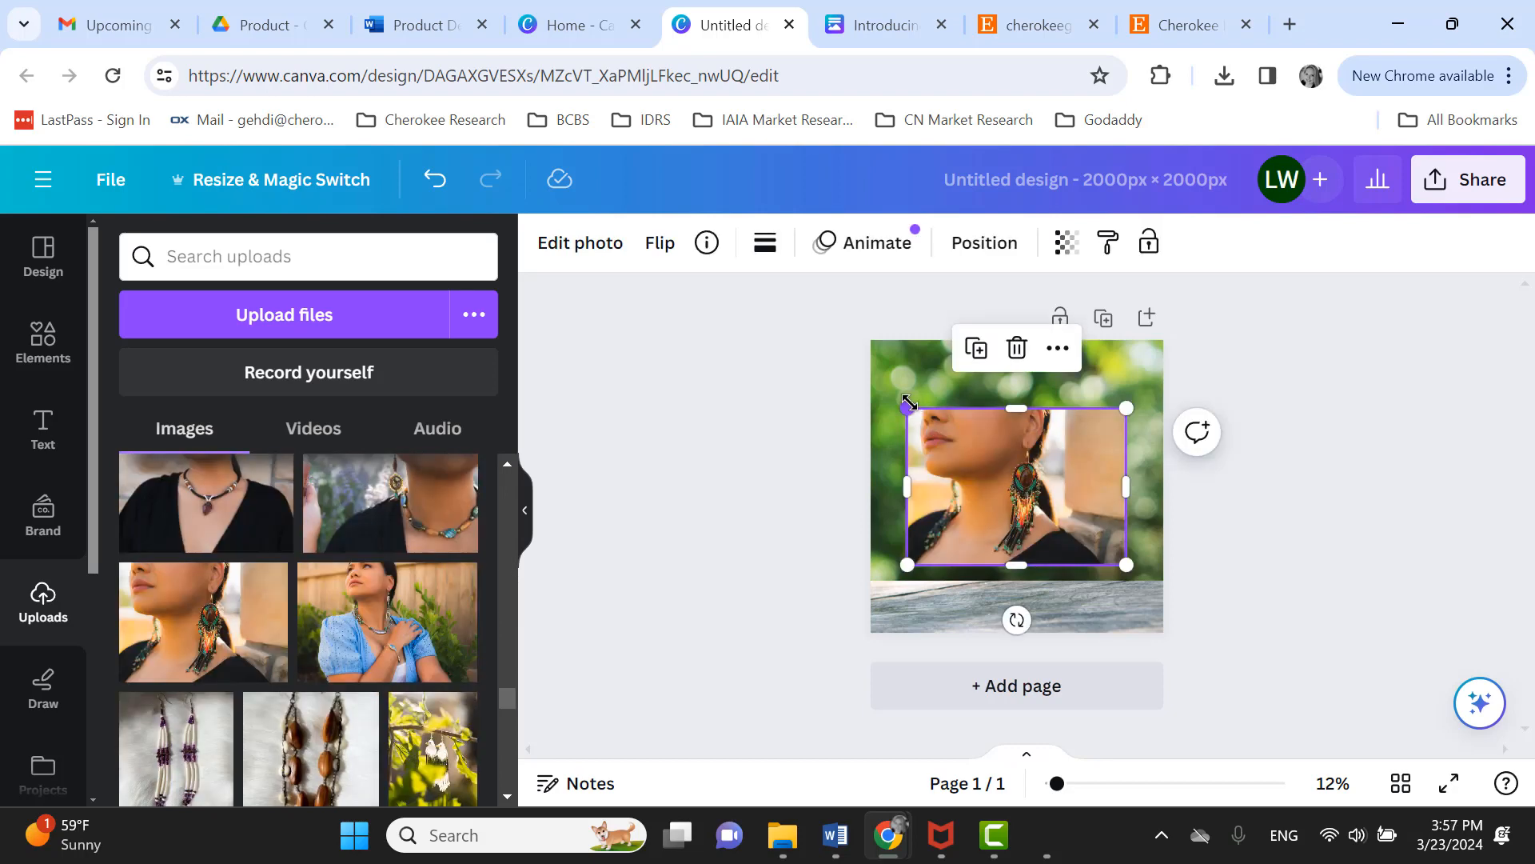
left_click_drag(908, 409, 853, 369)
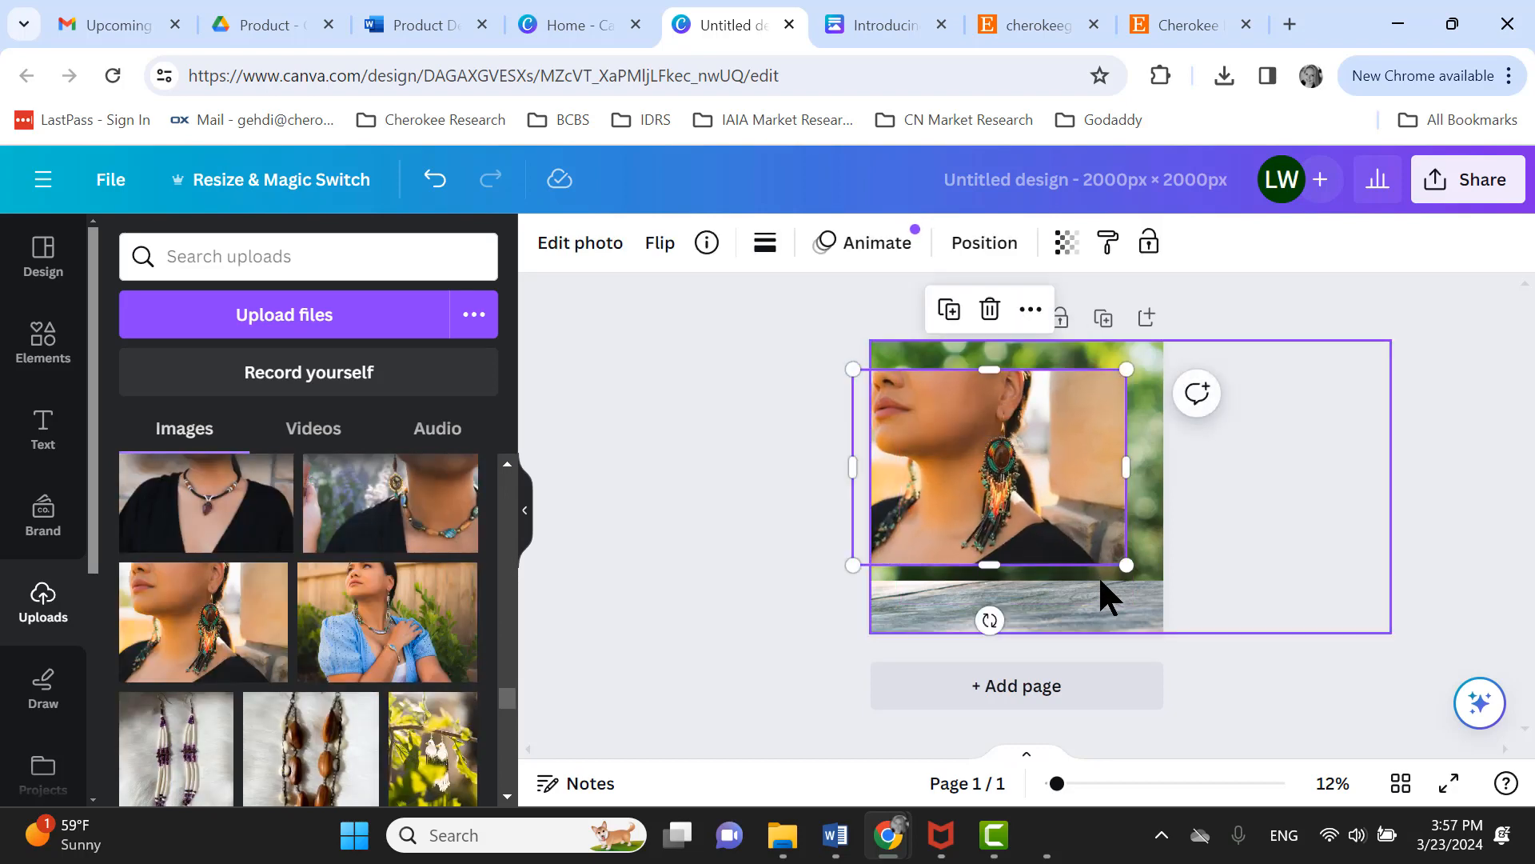
left_click_drag(1129, 568, 1255, 659)
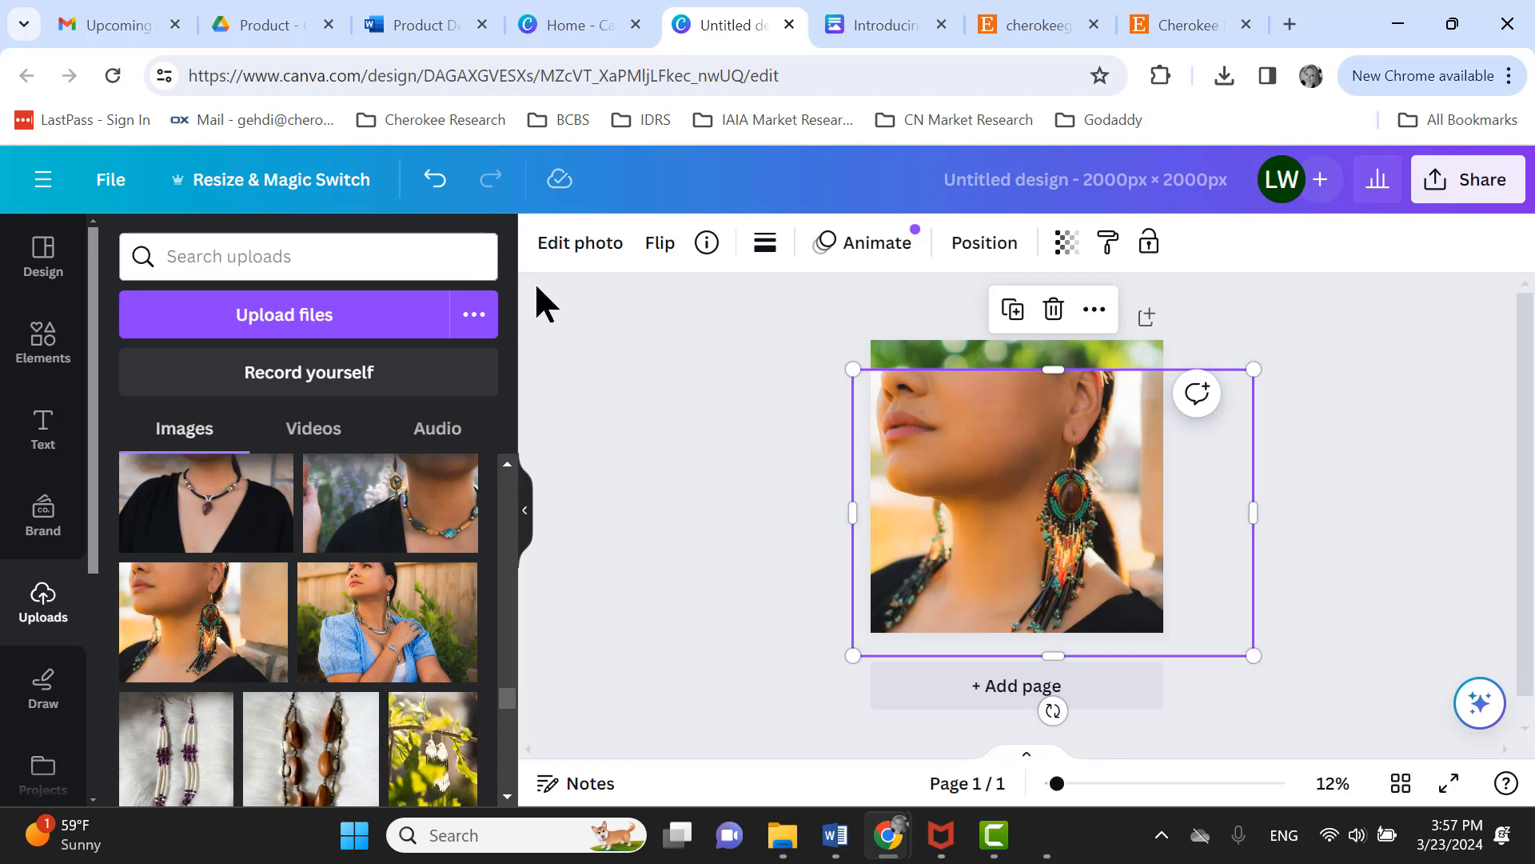
- Remove the earring photo's background with BG Remover
left_click(576, 252)
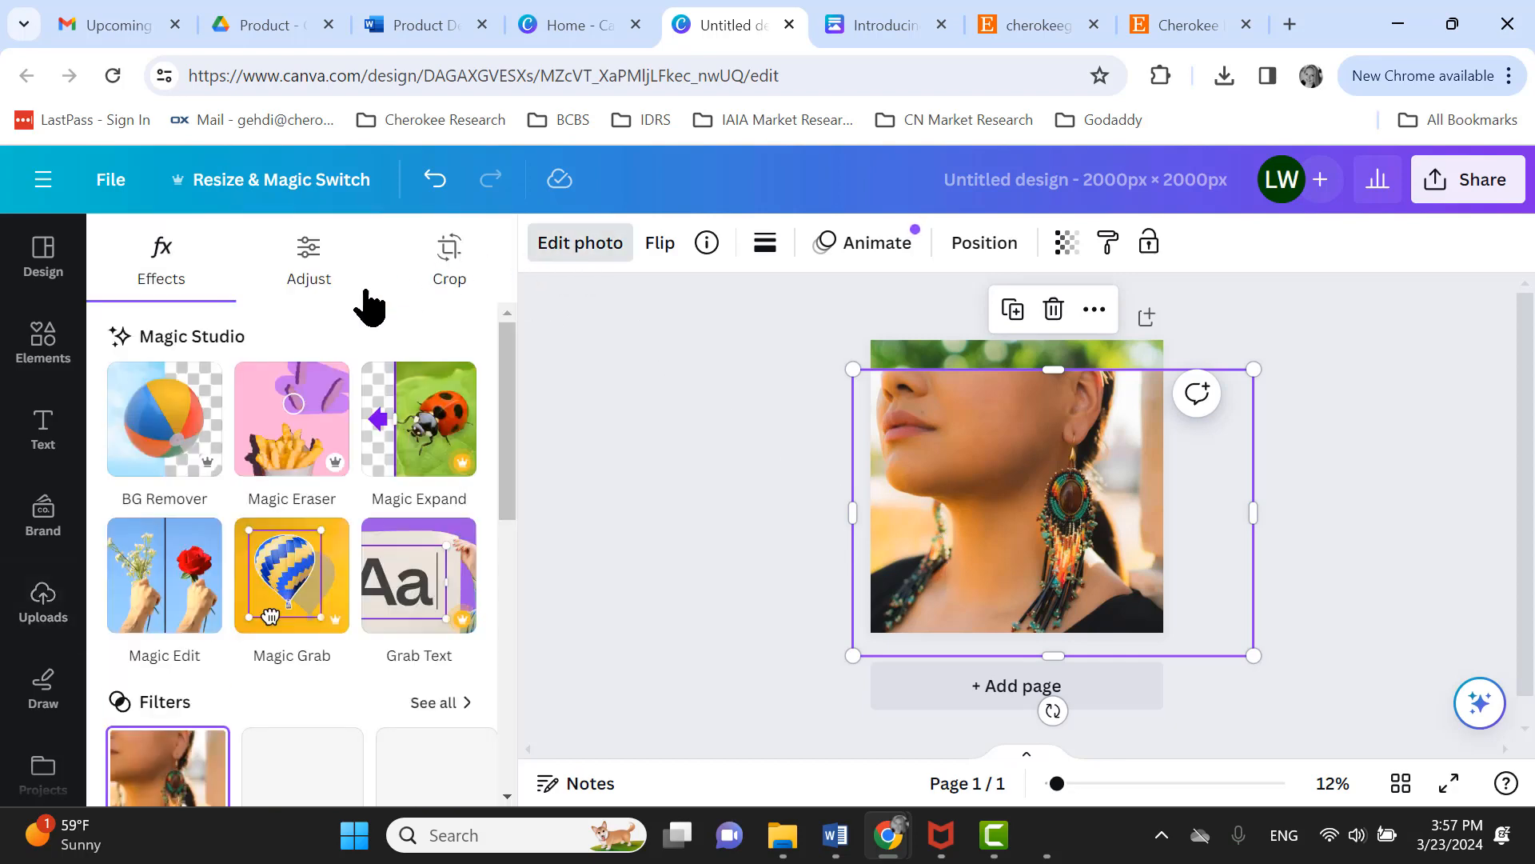
left_click(169, 428)
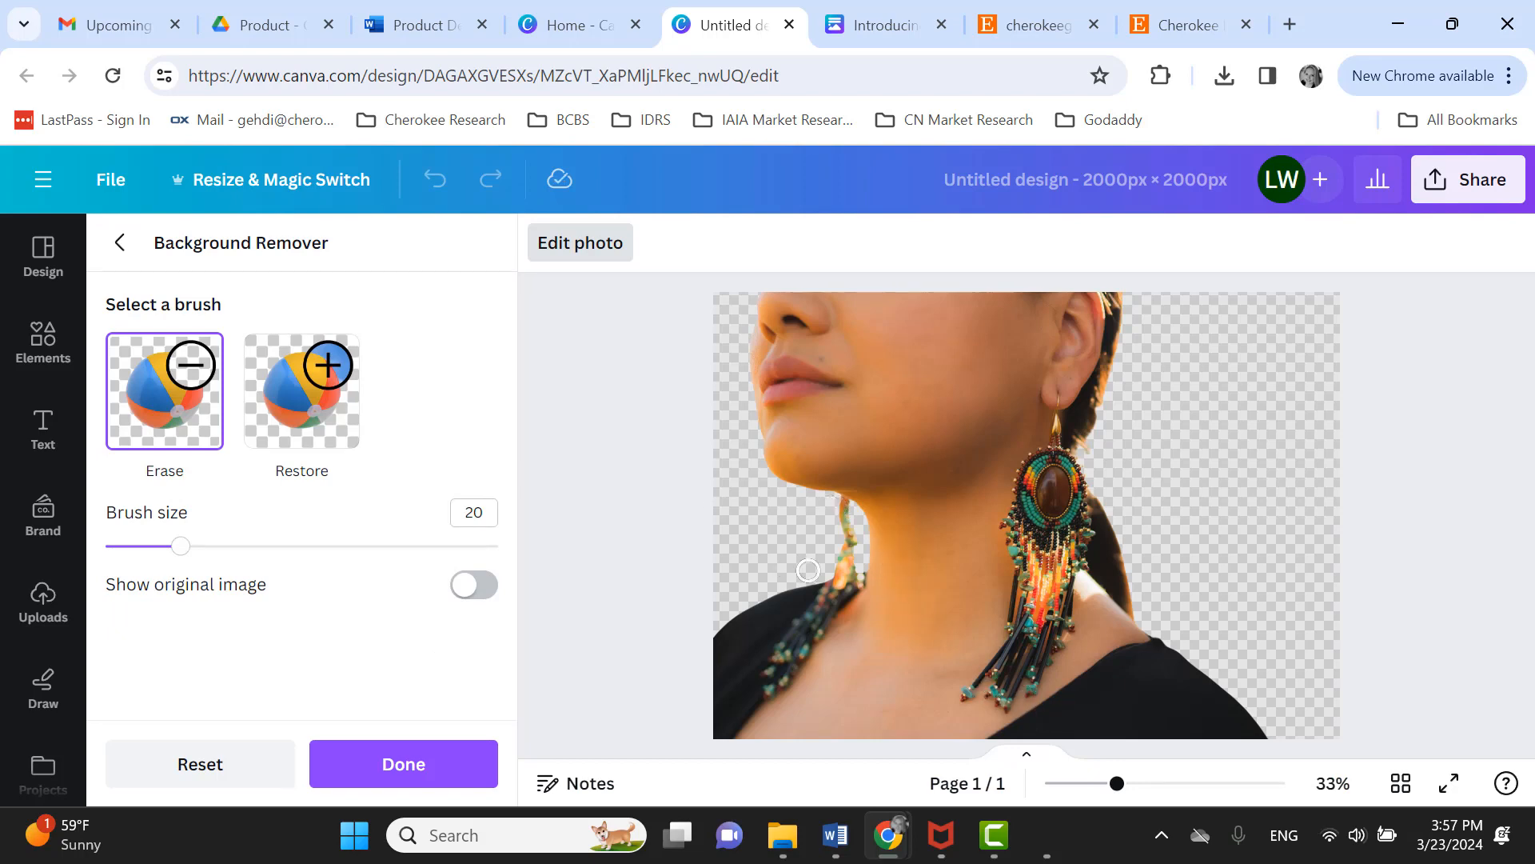
left_click(425, 764)
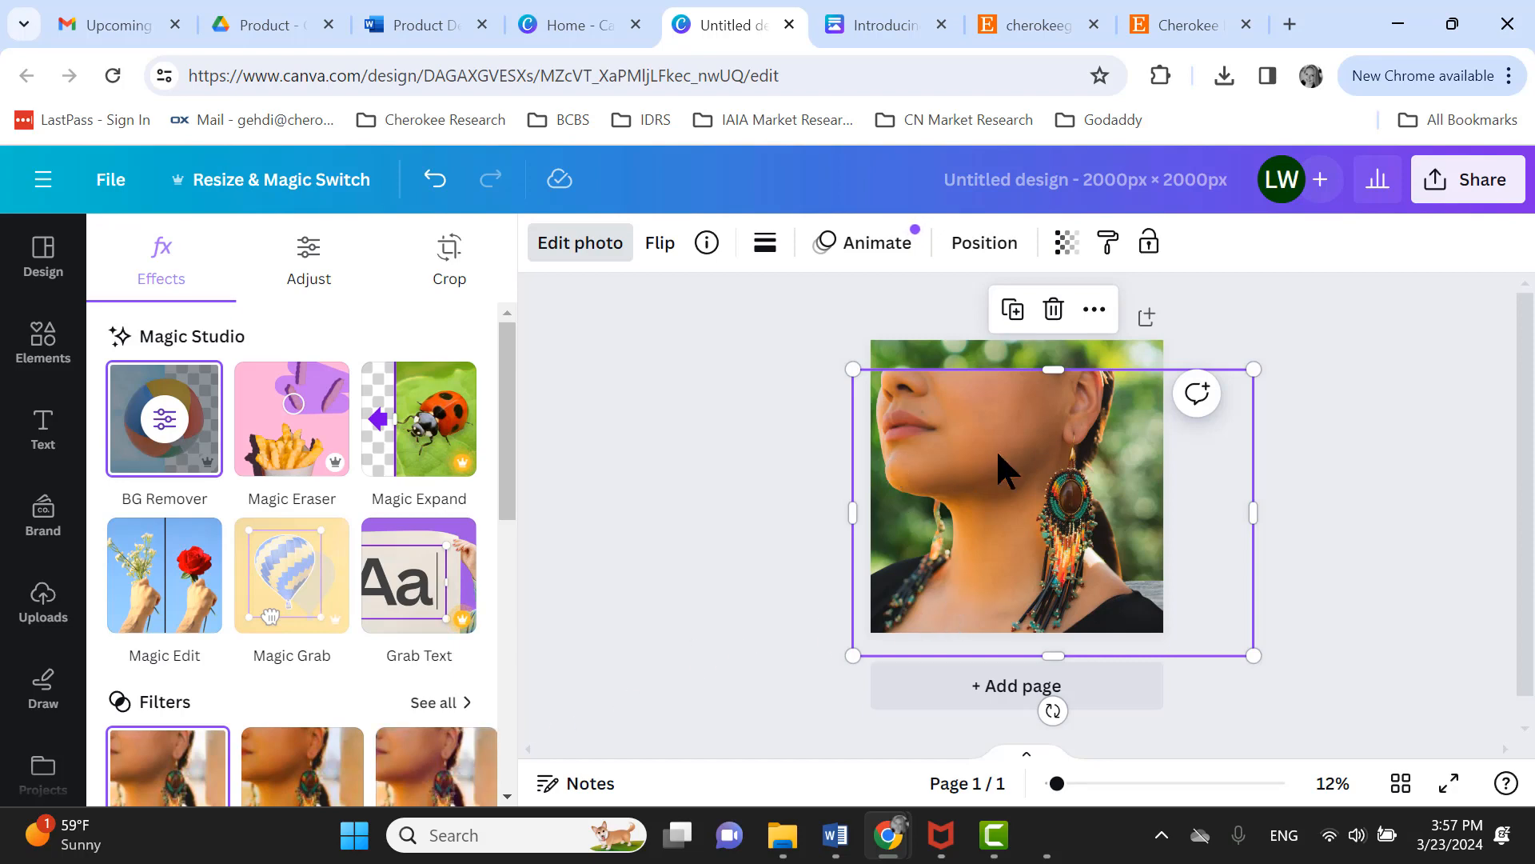
- Resize and reposition the earring cut-out so it fills the page over the backdrop
left_click_drag(852, 369, 828, 328)
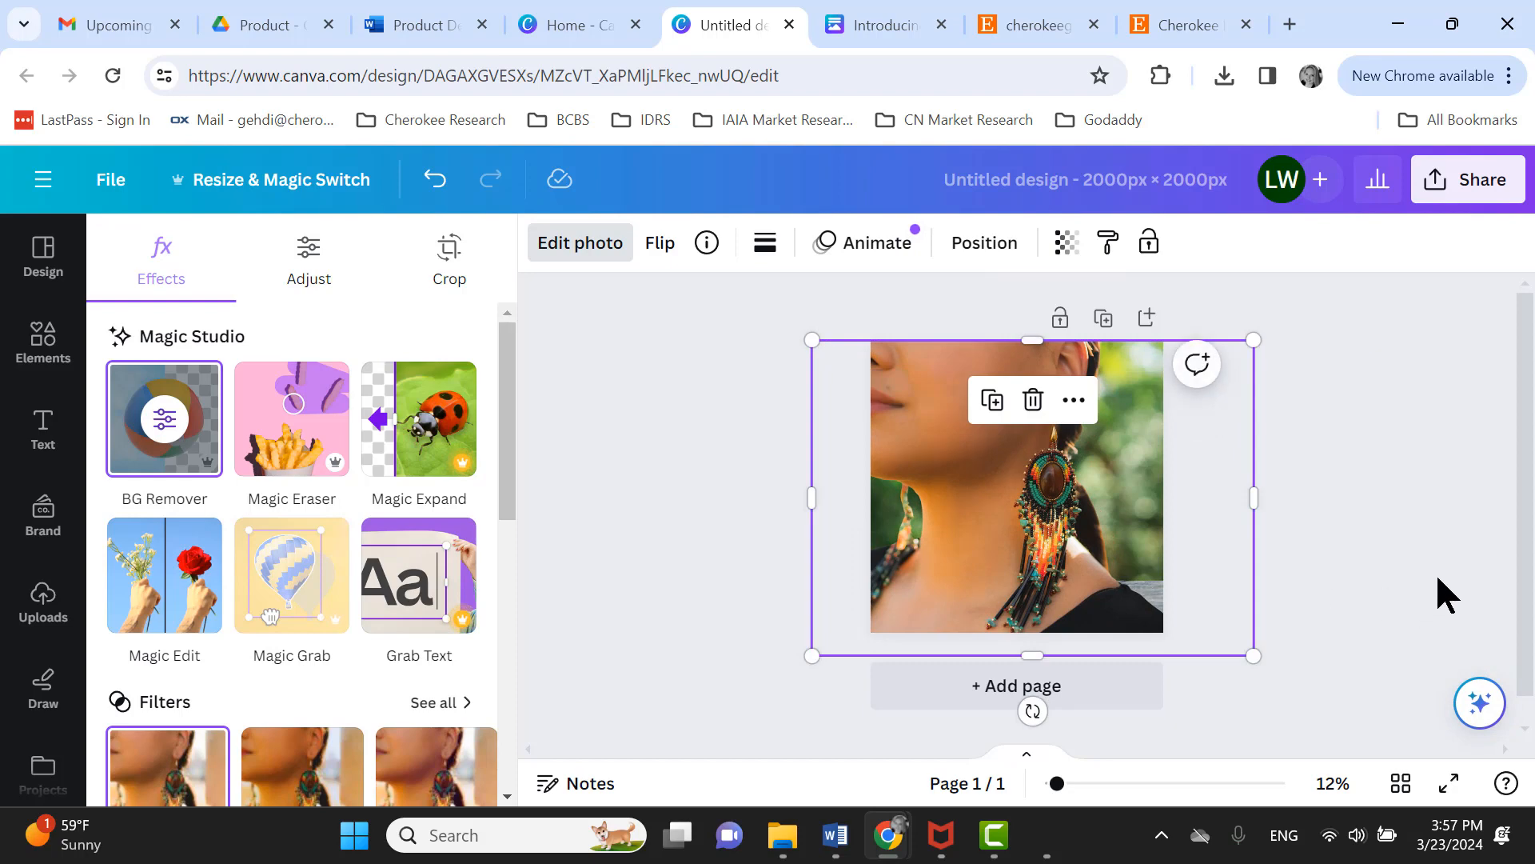
key("Escape")
left_click_drag(1253, 656, 1136, 569)
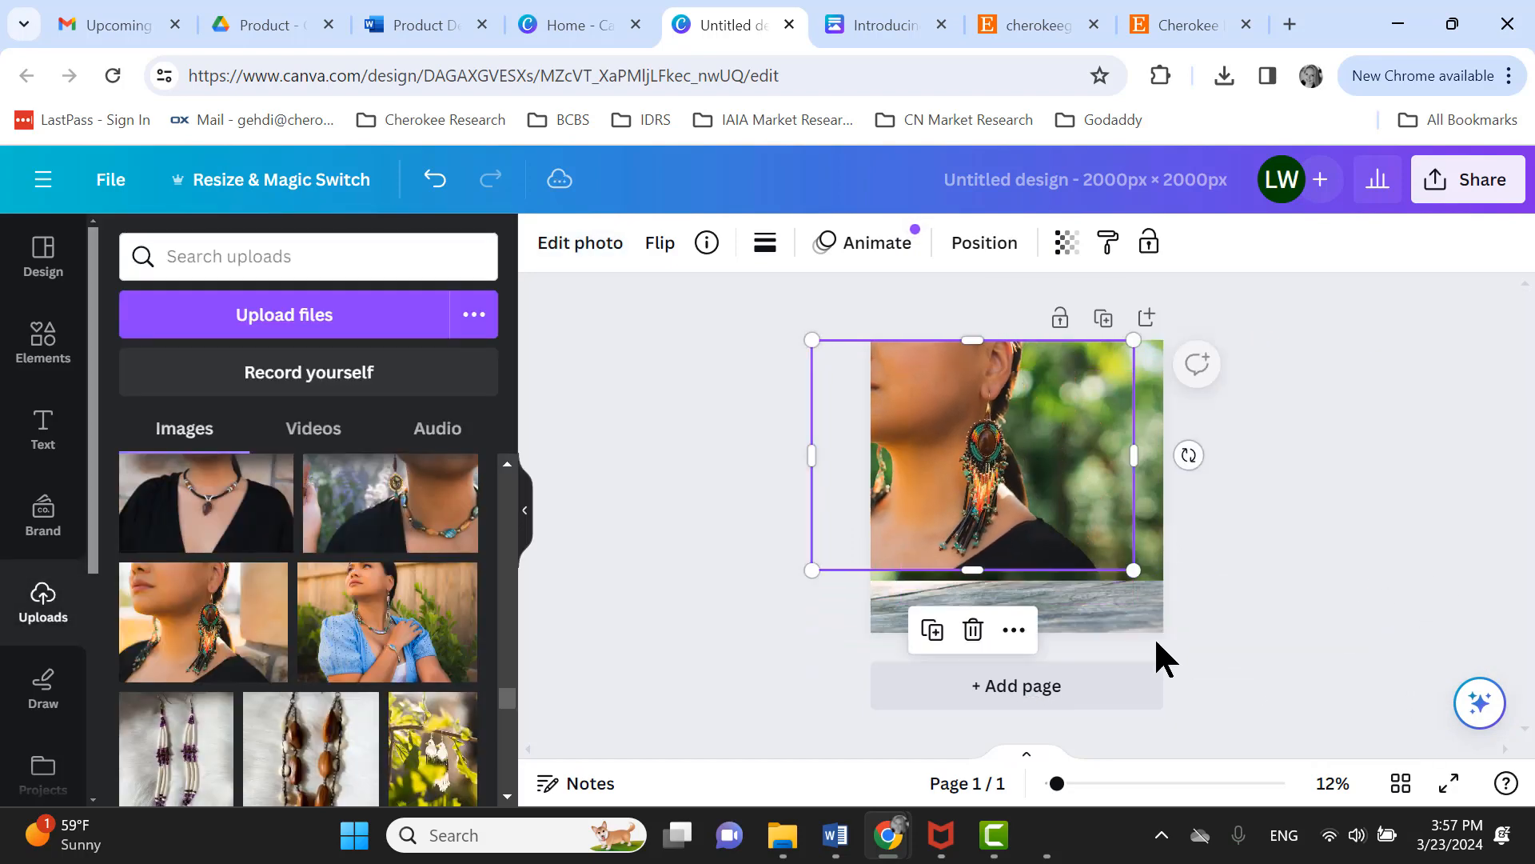
left_click_drag(1391, 631, 1471, 747)
mouse_move(1029, 559)
left_mouse_down()
mouse_move(1063, 583)
mouse_move(1008, 539)
left_mouse_up()
left_click(954, 480)
left_click_drag(955, 480, 997, 481)
left_click_drag(1183, 571, 1244, 666)
left_click(1381, 552)
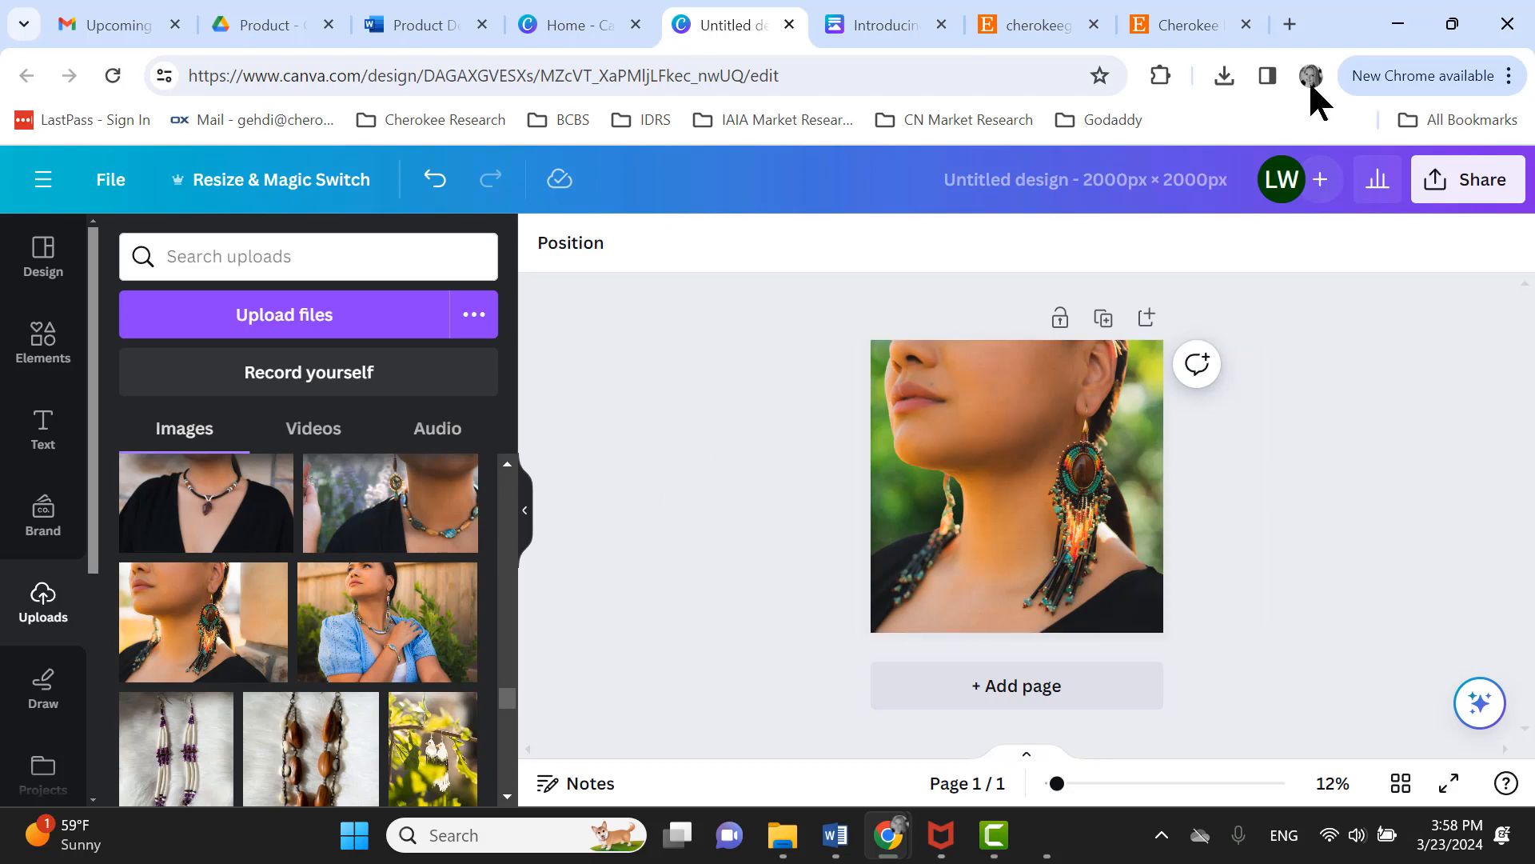
- Switch to the Etsy shop tab and browse its jewelry listings
left_click(1197, 25)
left_click(1021, 25)
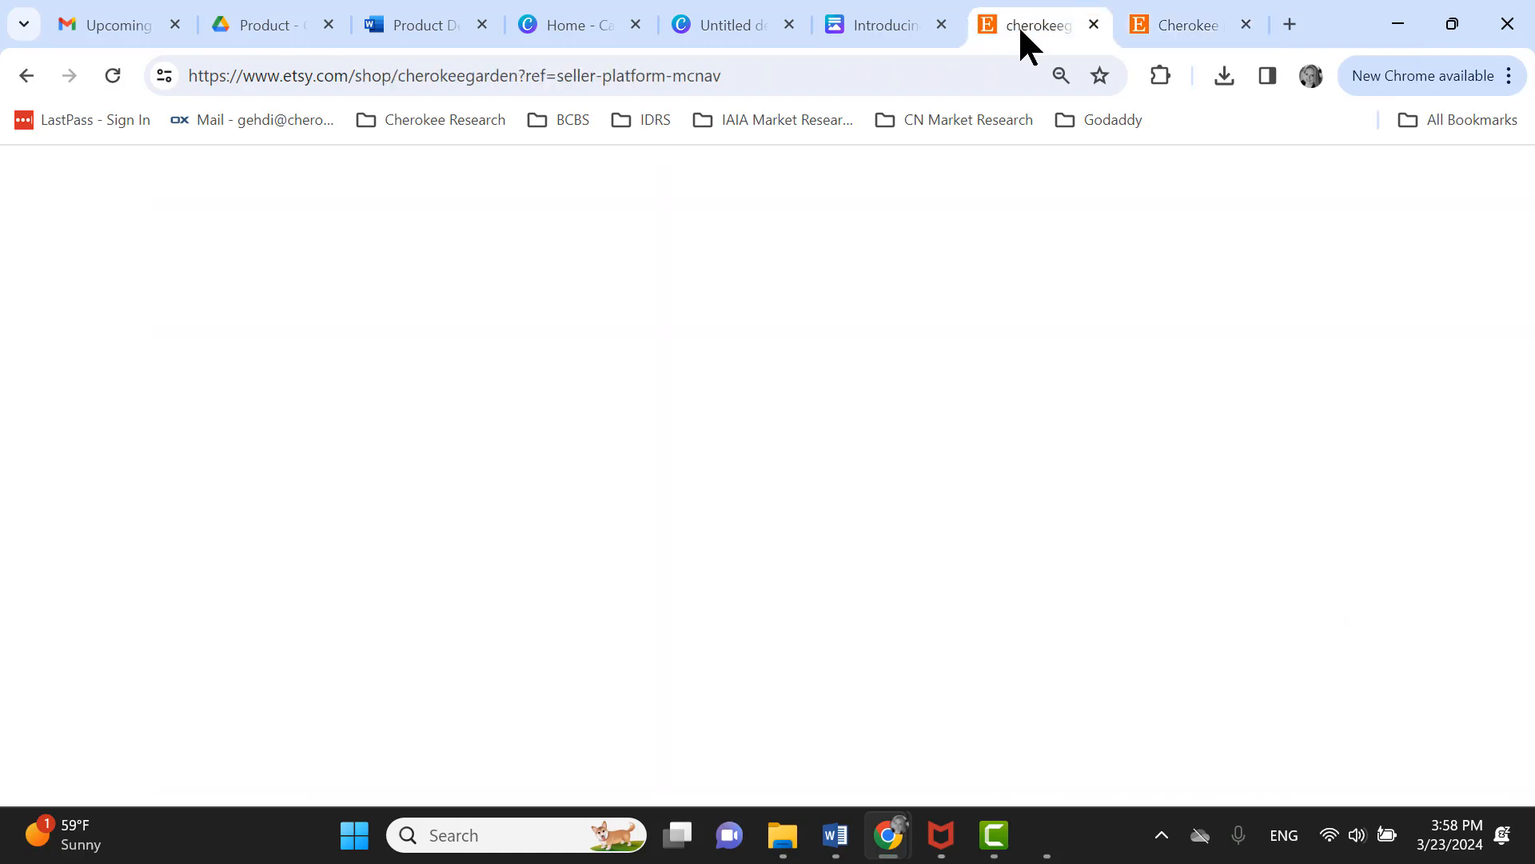
scroll(1460, 552, "up", 3)
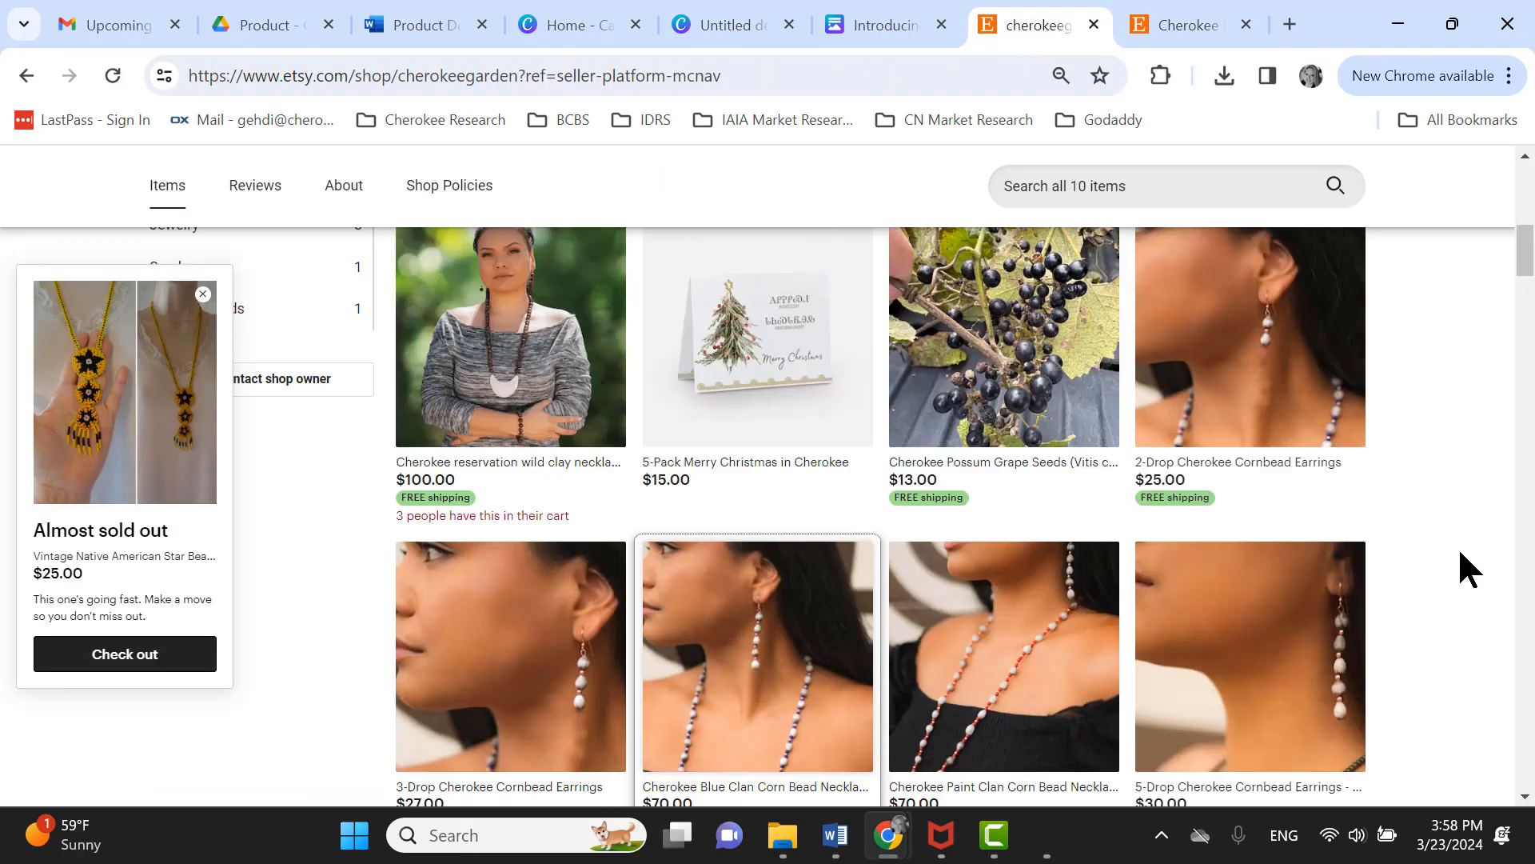
scroll(1457, 551, "down", 7)
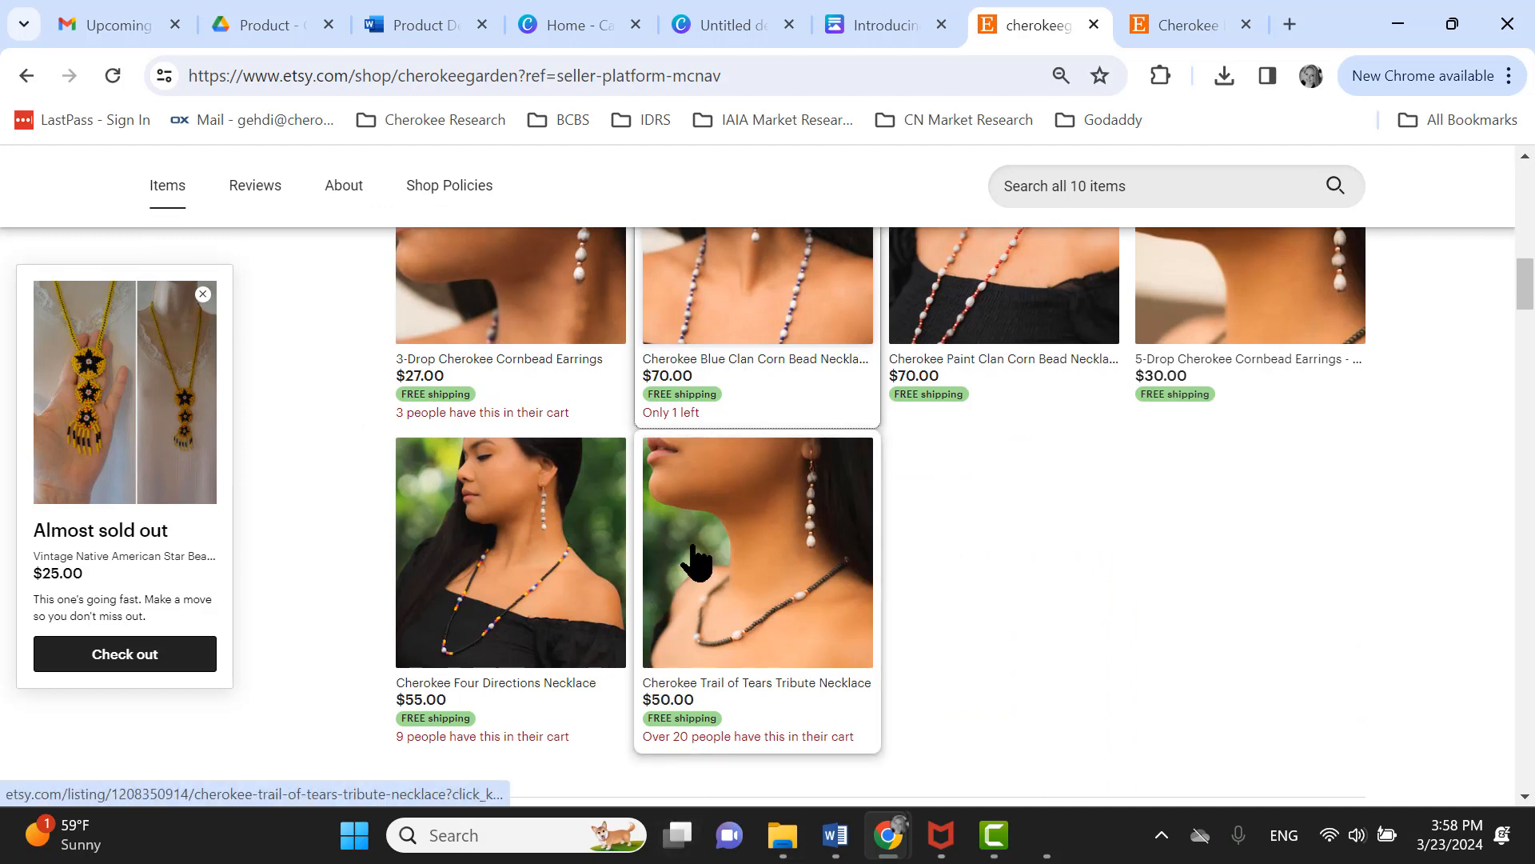
scroll(528, 564, "up", 5)
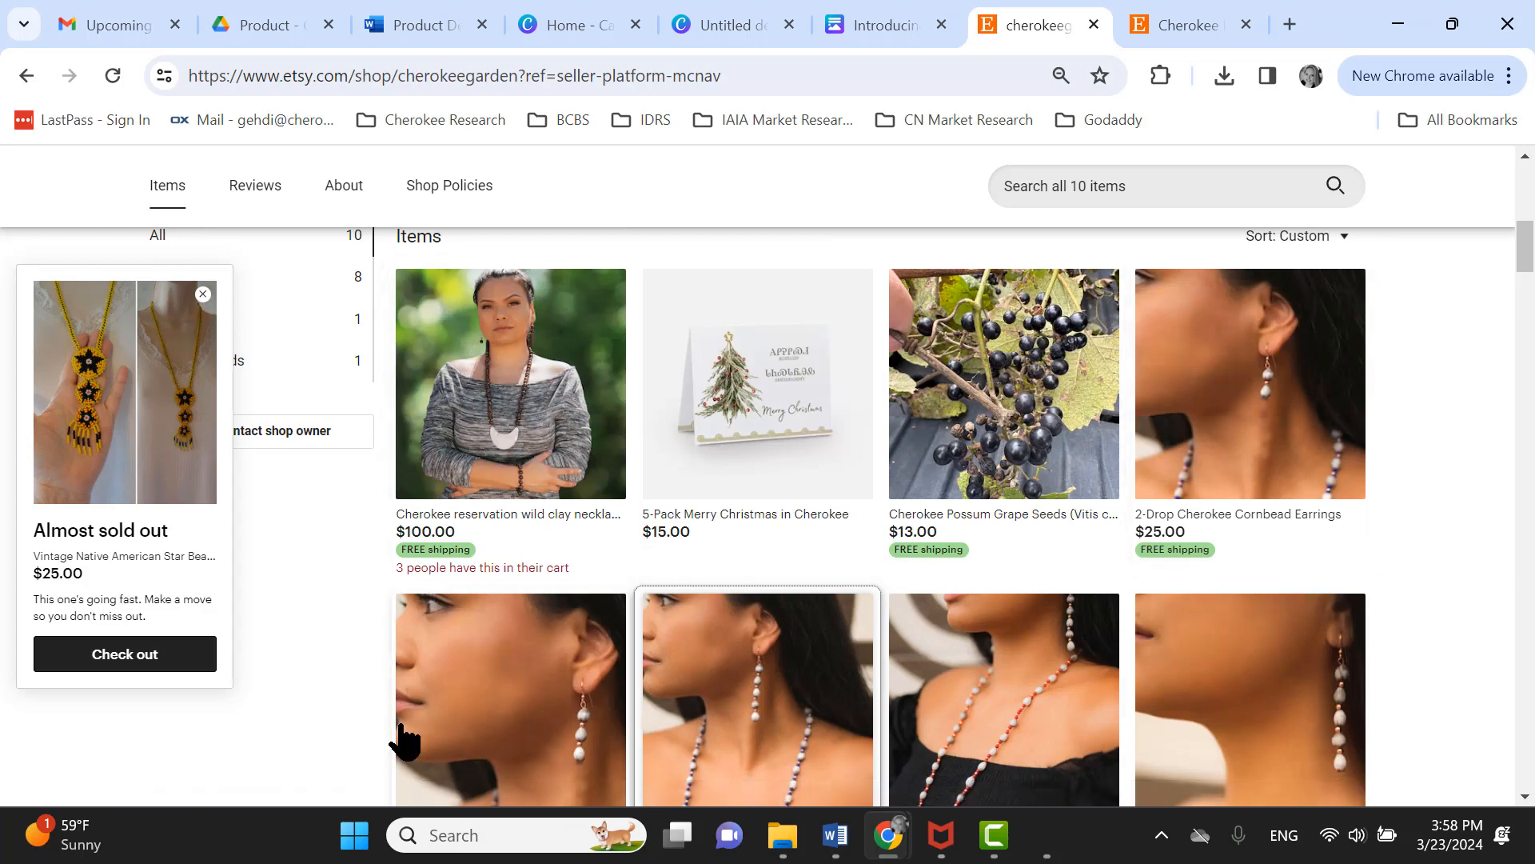
scroll(1487, 600, "down", 5)
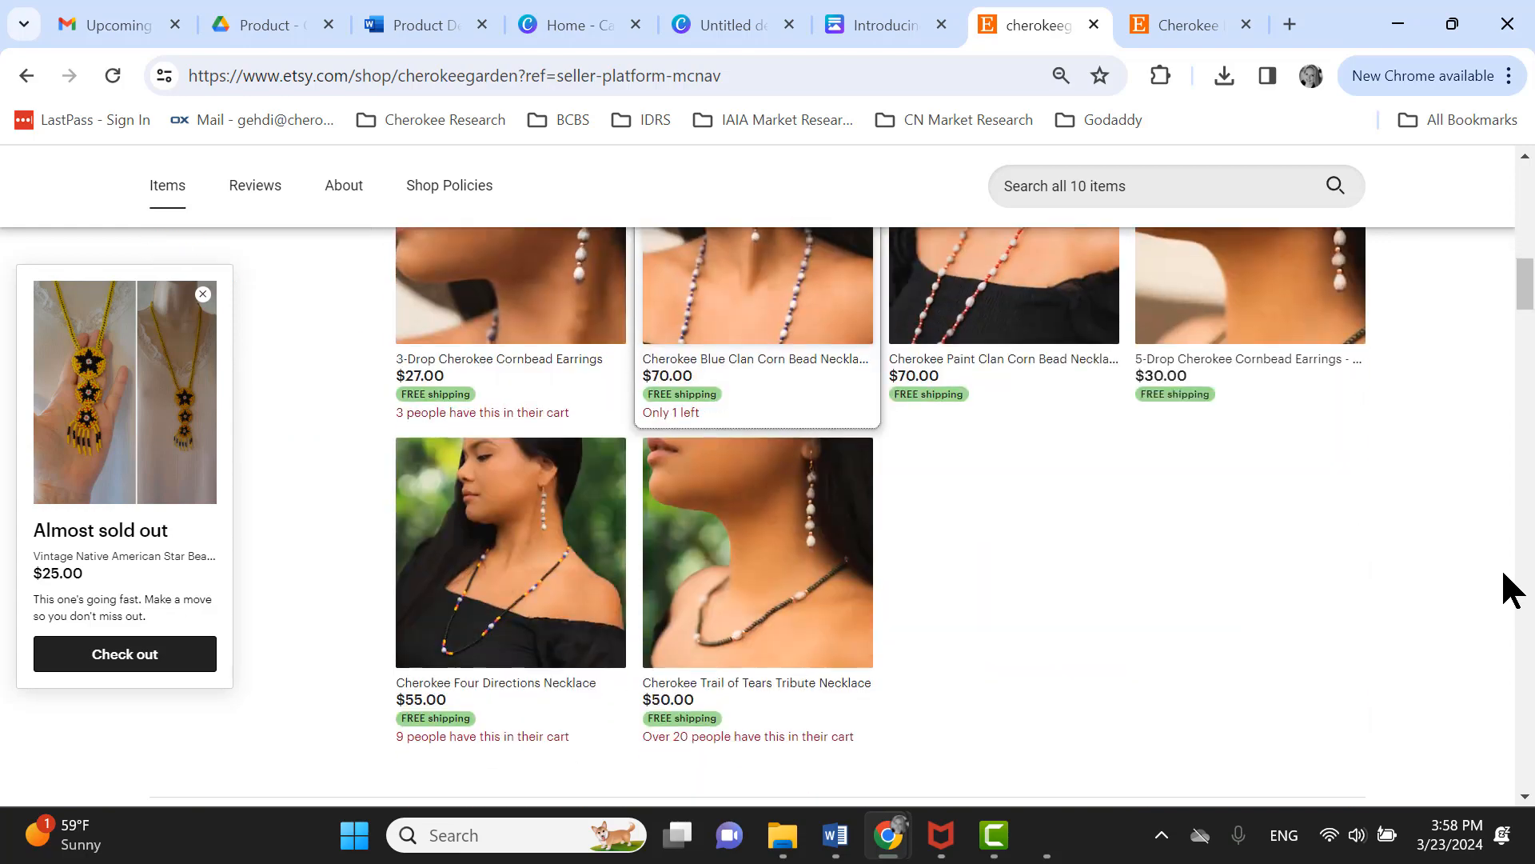
scroll(1462, 669, "up", 3)
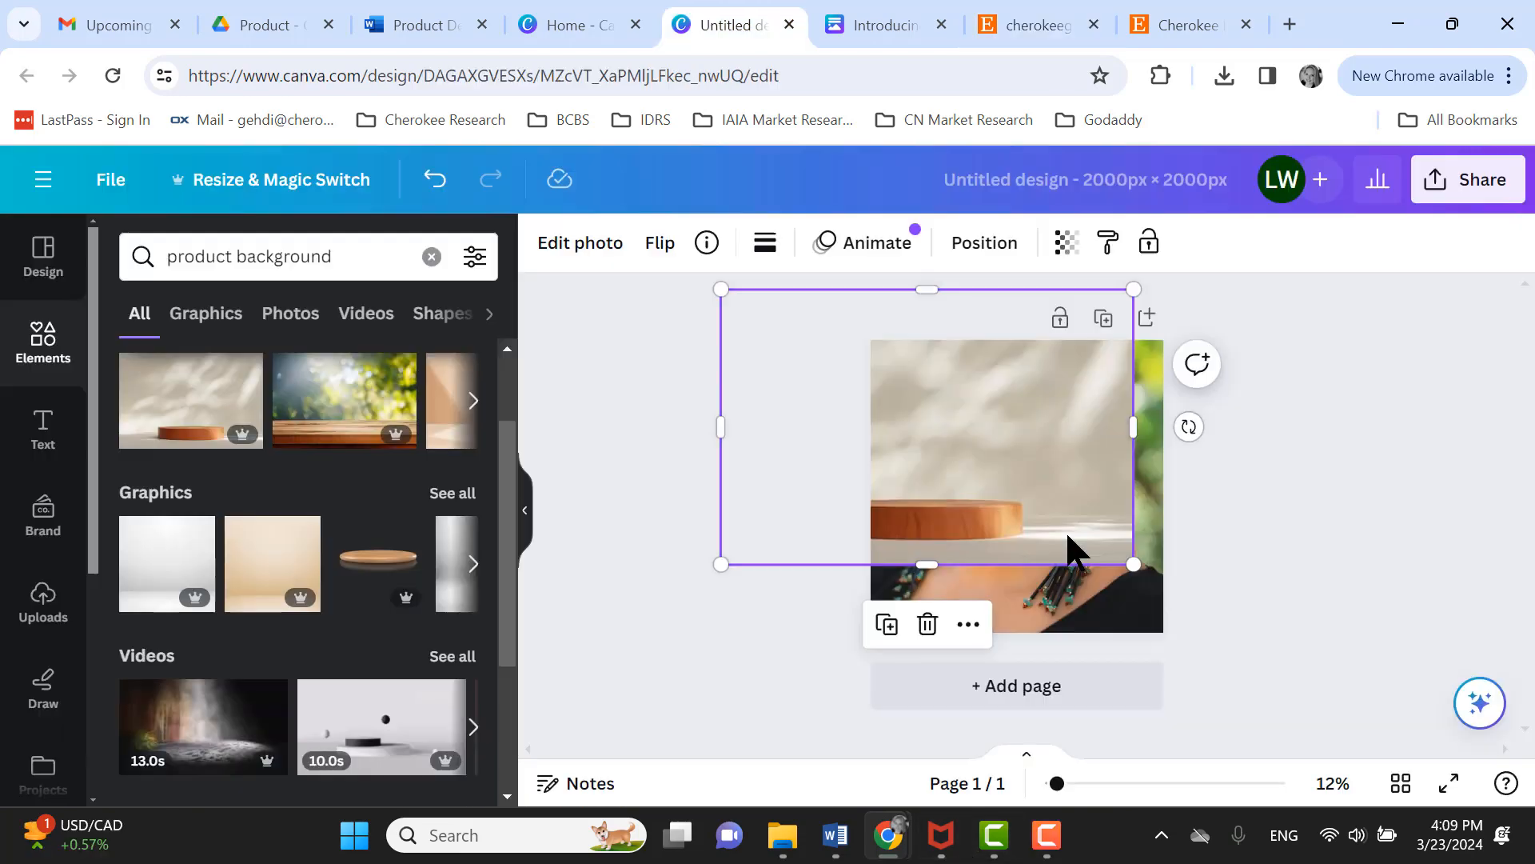
- Try the wooden podium product background element on the page, then delete it
left_click_drag(1076, 549, 1160, 618)
mouse_move(1223, 358)
left_mouse_down()
mouse_move(1254, 319)
mouse_move(1210, 350)
mouse_move(1216, 361)
left_mouse_up()
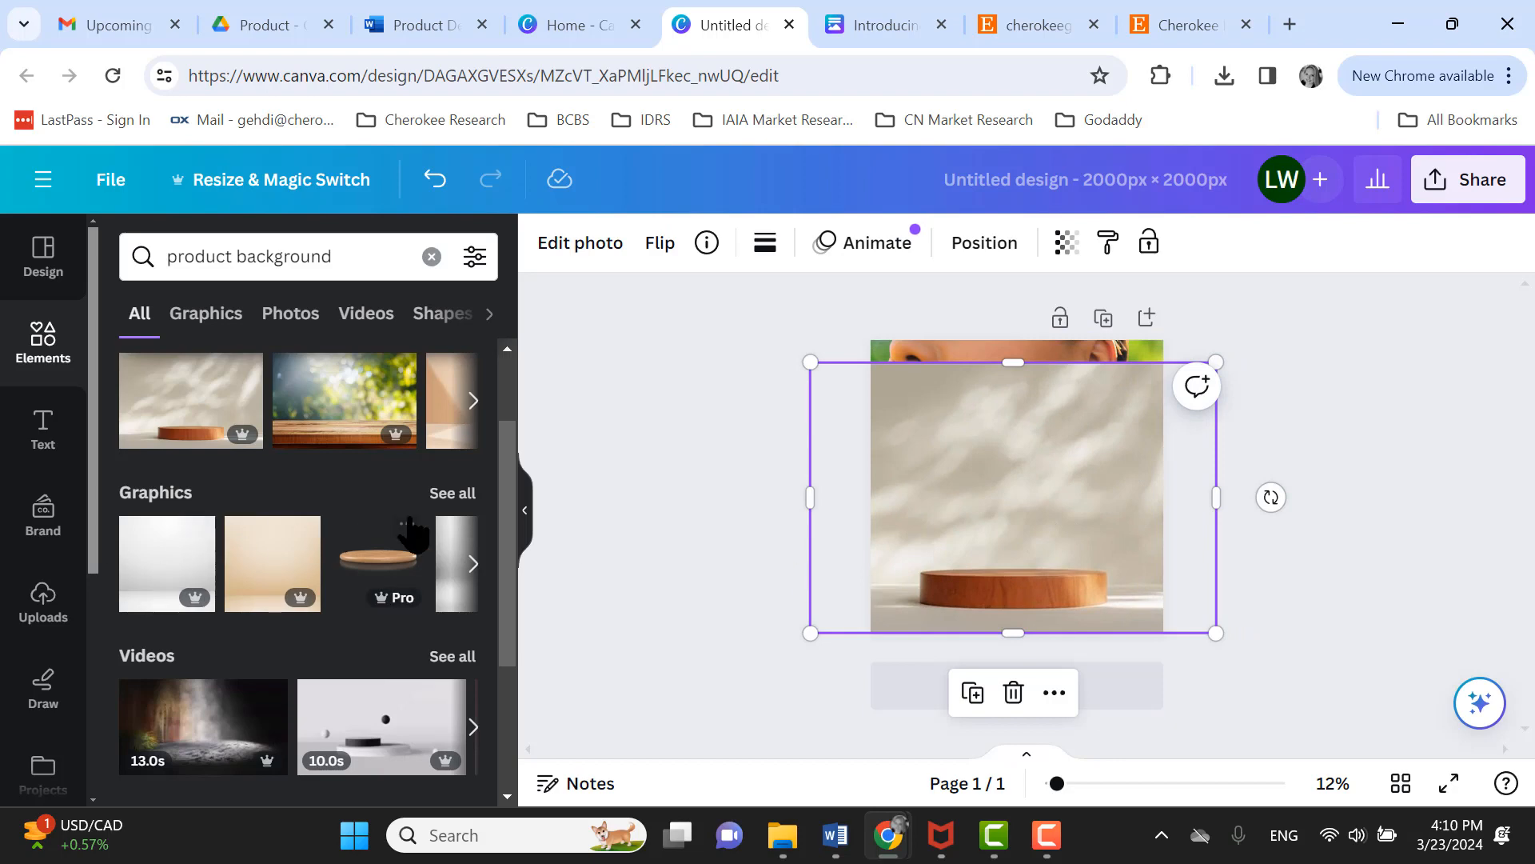
left_click(1013, 693)
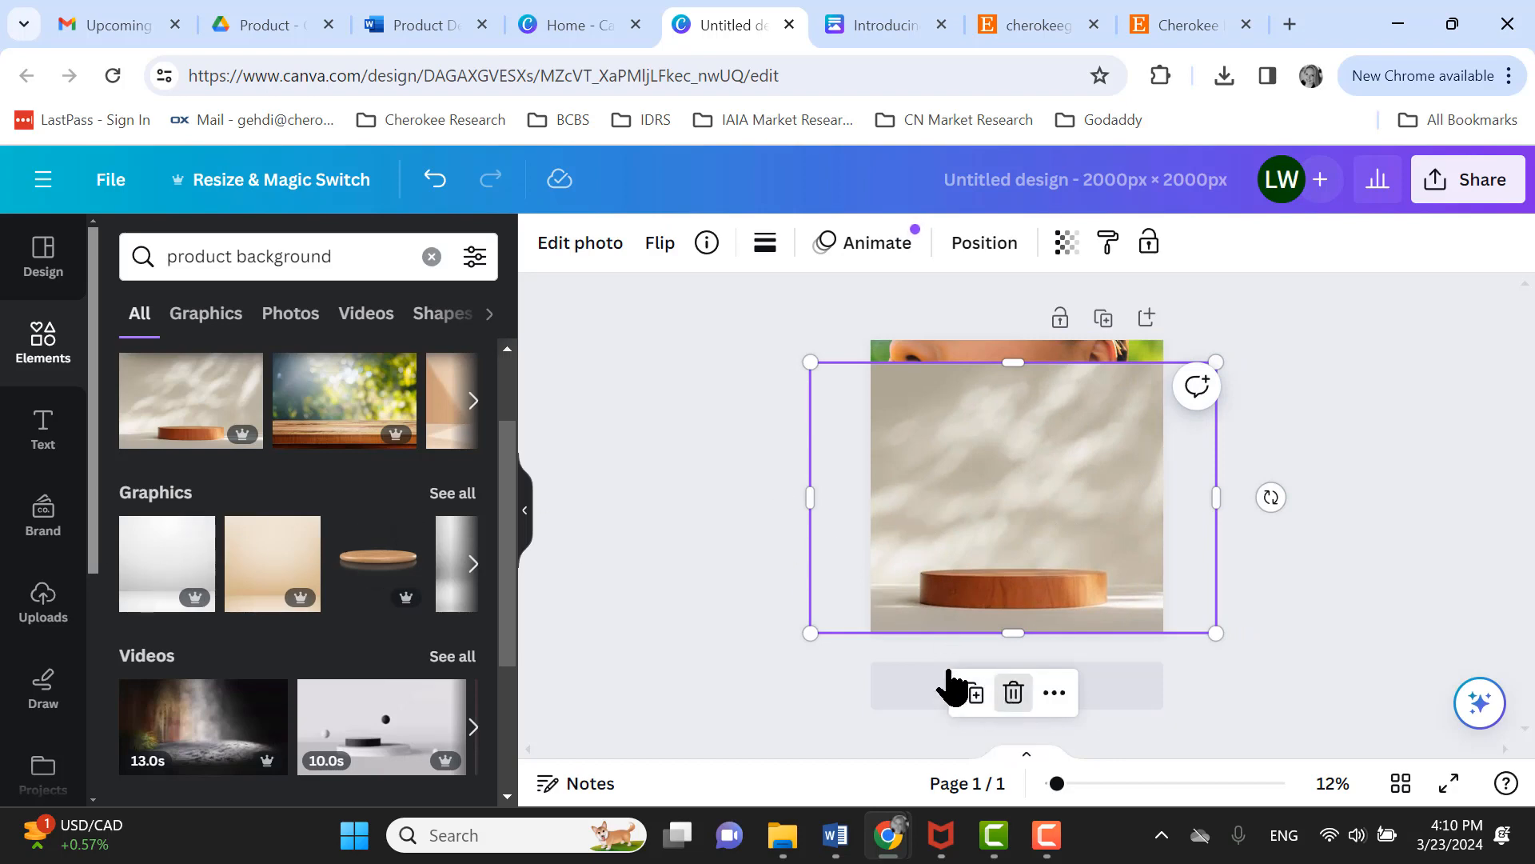
- Add the wooden tabletop bokeh product background element and delete the earring model cut-out
left_click(327, 425)
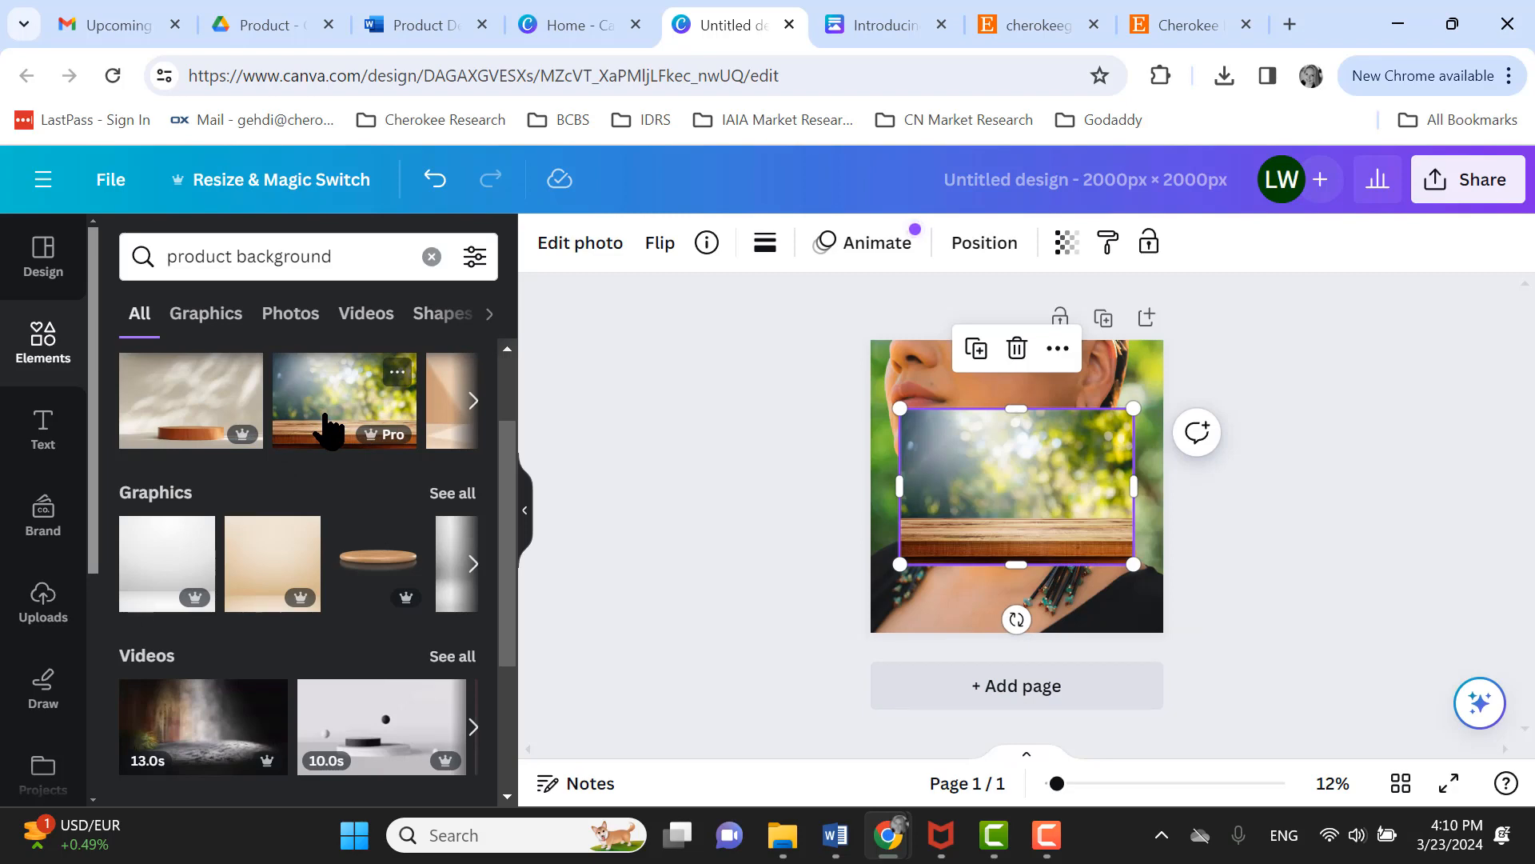
left_click(473, 402)
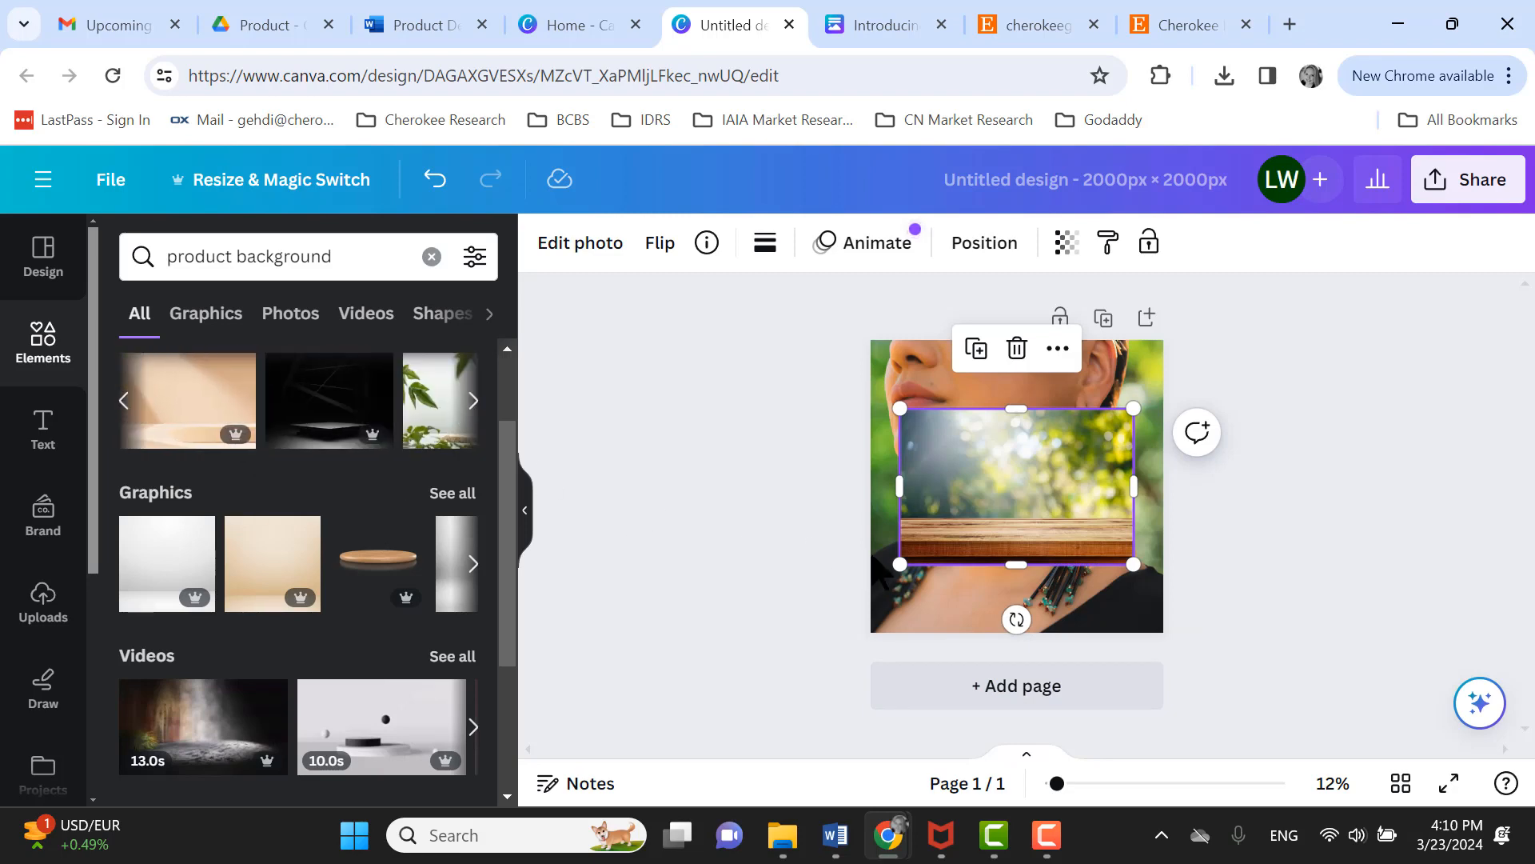
left_click(899, 363)
key("Delete")
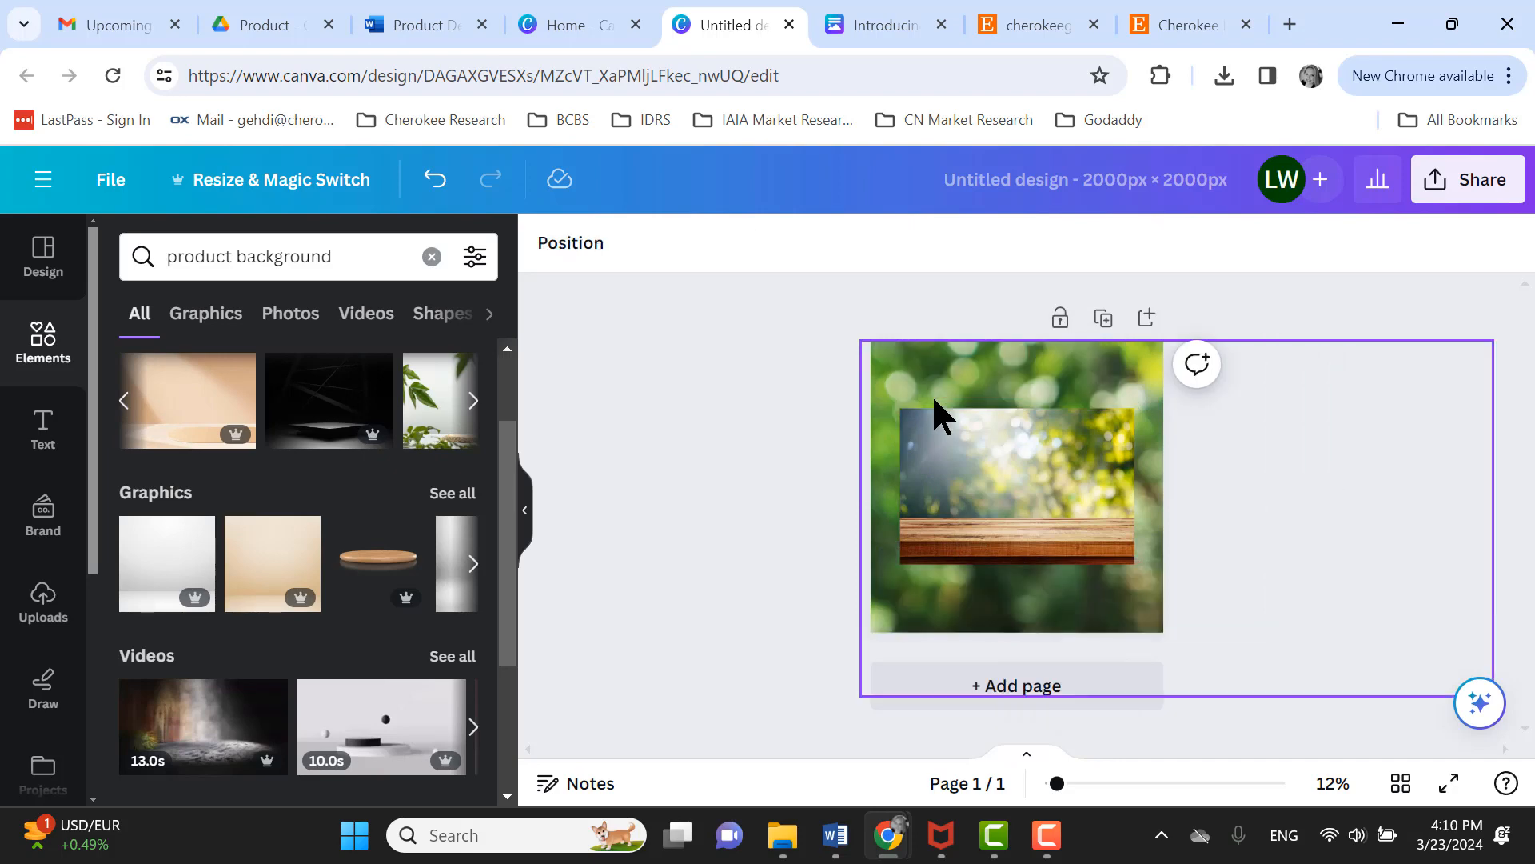
- Delete the page-filling bokeh tabletop backdrop and enlarge the remaining bokeh element to cover the whole page
left_click(933, 392)
key("Delete")
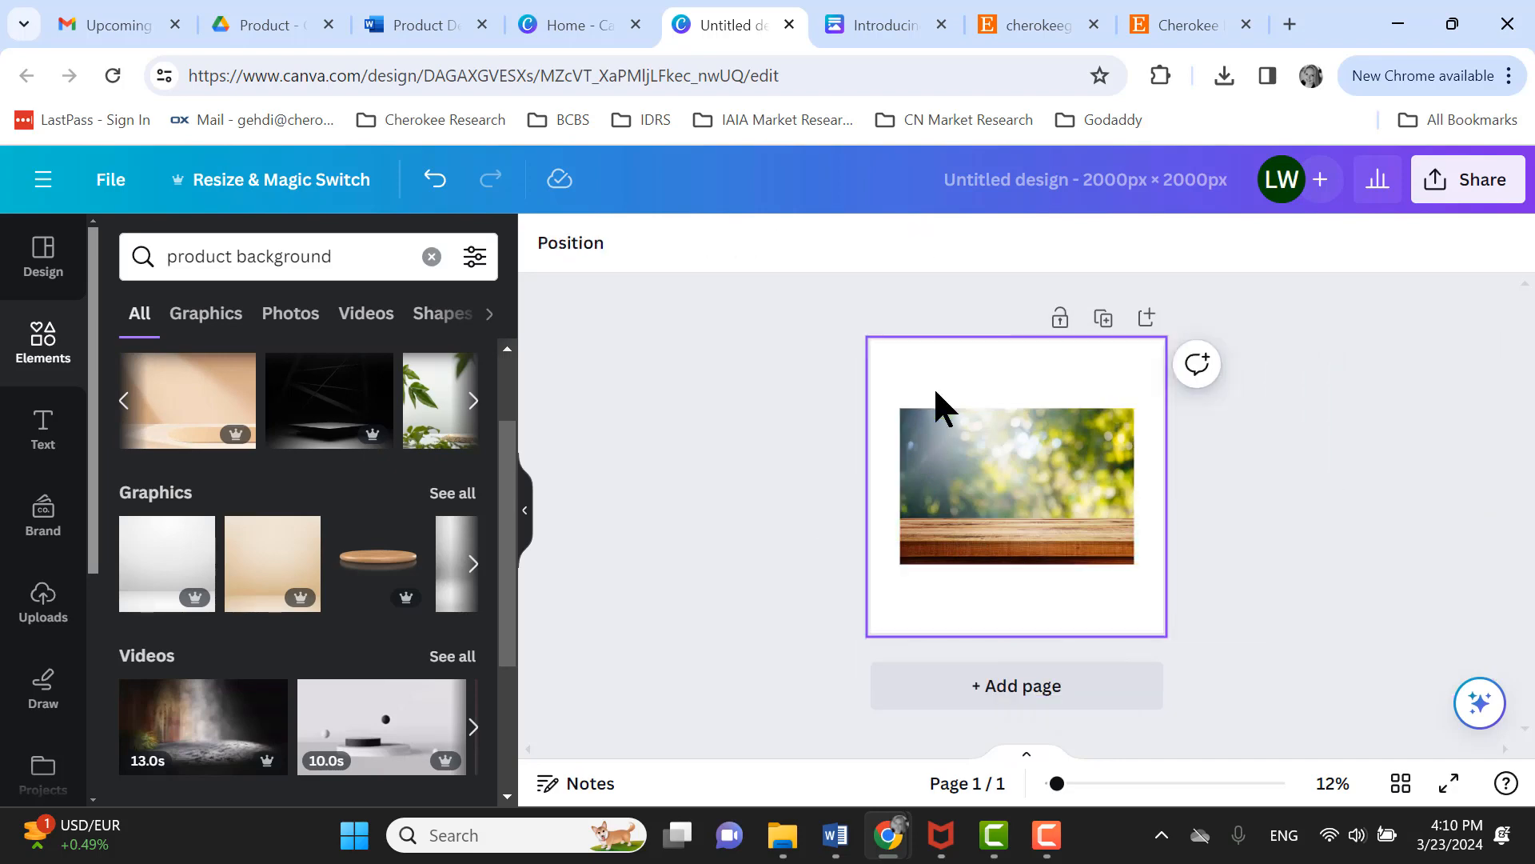
left_click(952, 476)
left_click_drag(874, 385, 821, 330)
left_click_drag(1136, 562, 1202, 663)
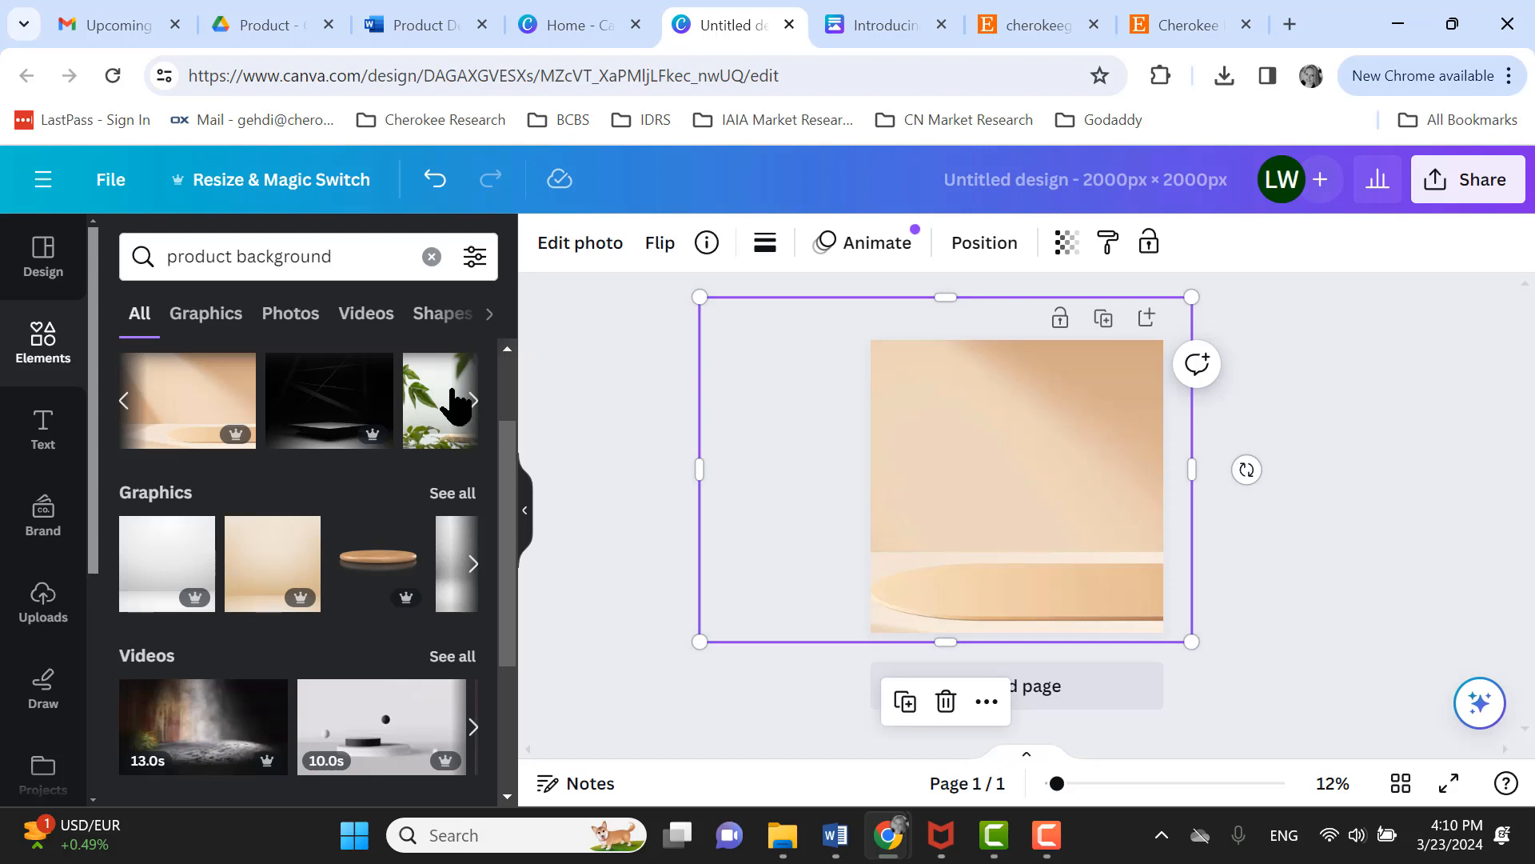
- Add the dark podium product background element and resize it to fill the page
left_click(328, 400)
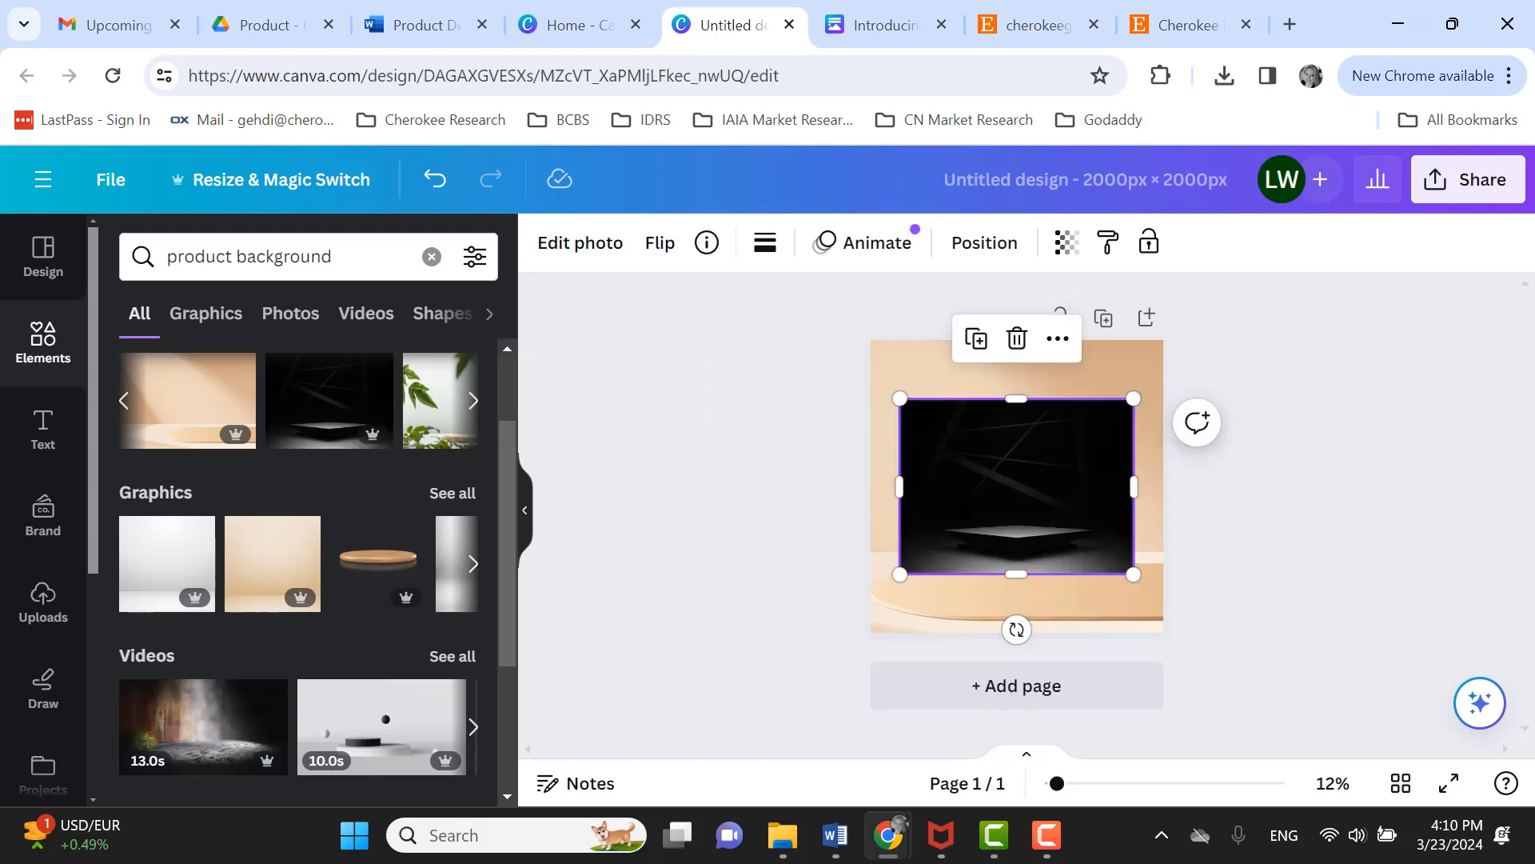
left_click_drag(900, 397, 824, 344)
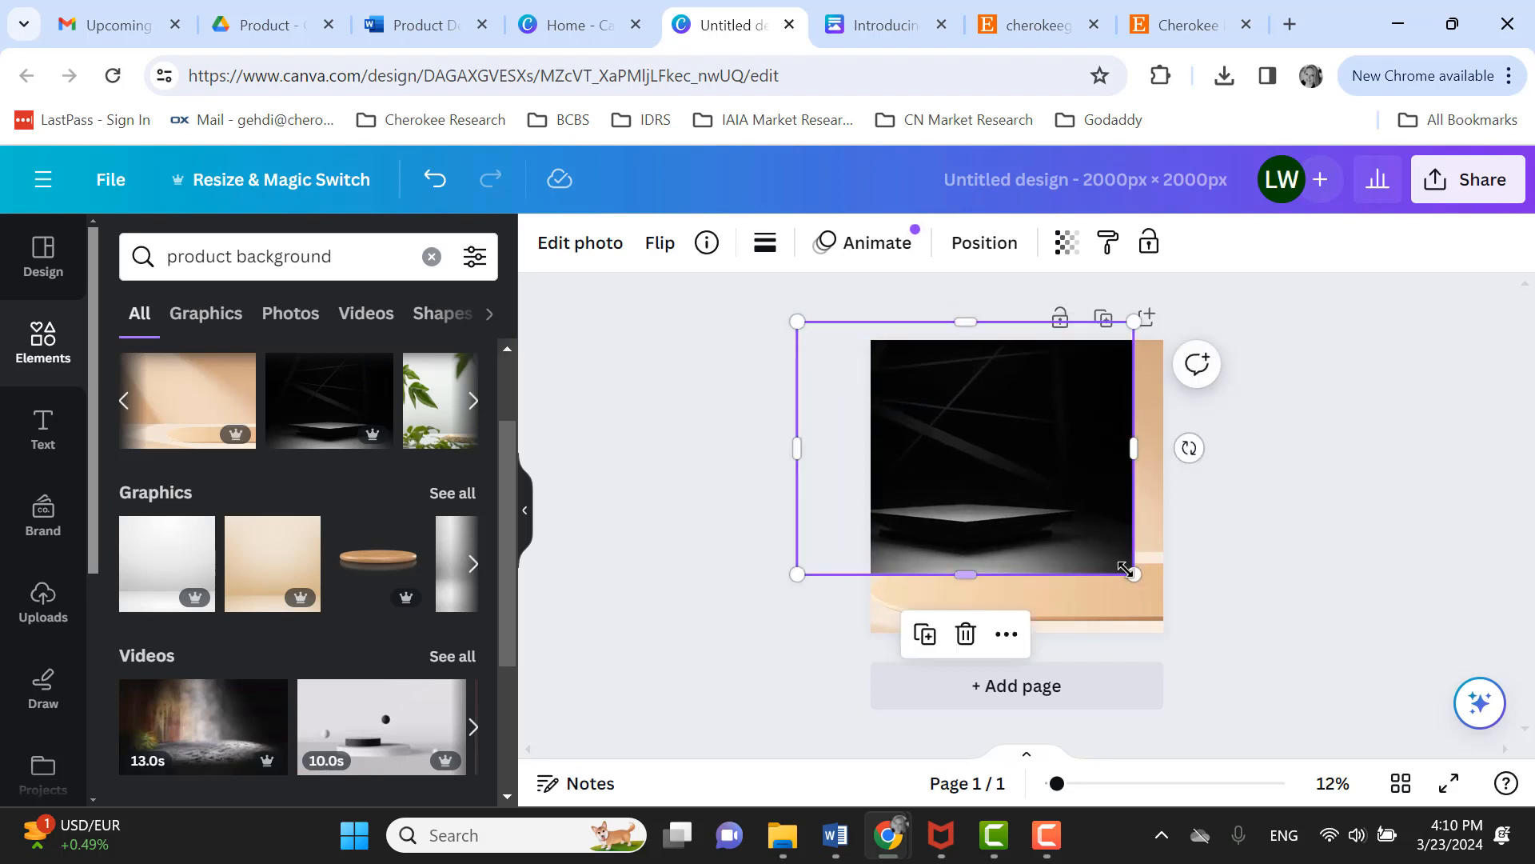
left_click_drag(1134, 572, 1193, 654)
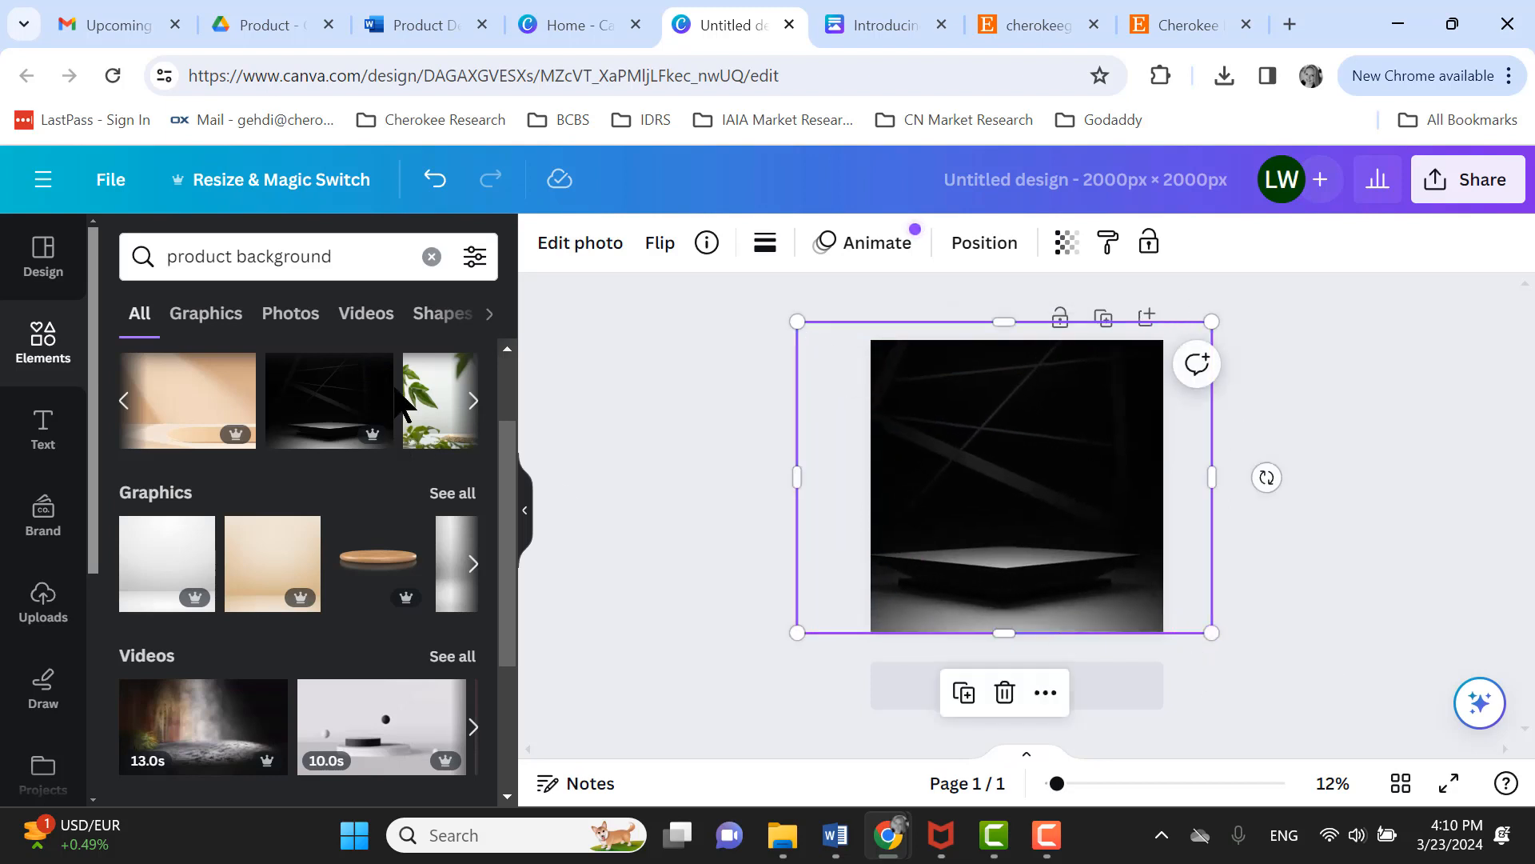
- Add the white studio graphic and stretch it over the whole page
left_click(151, 564)
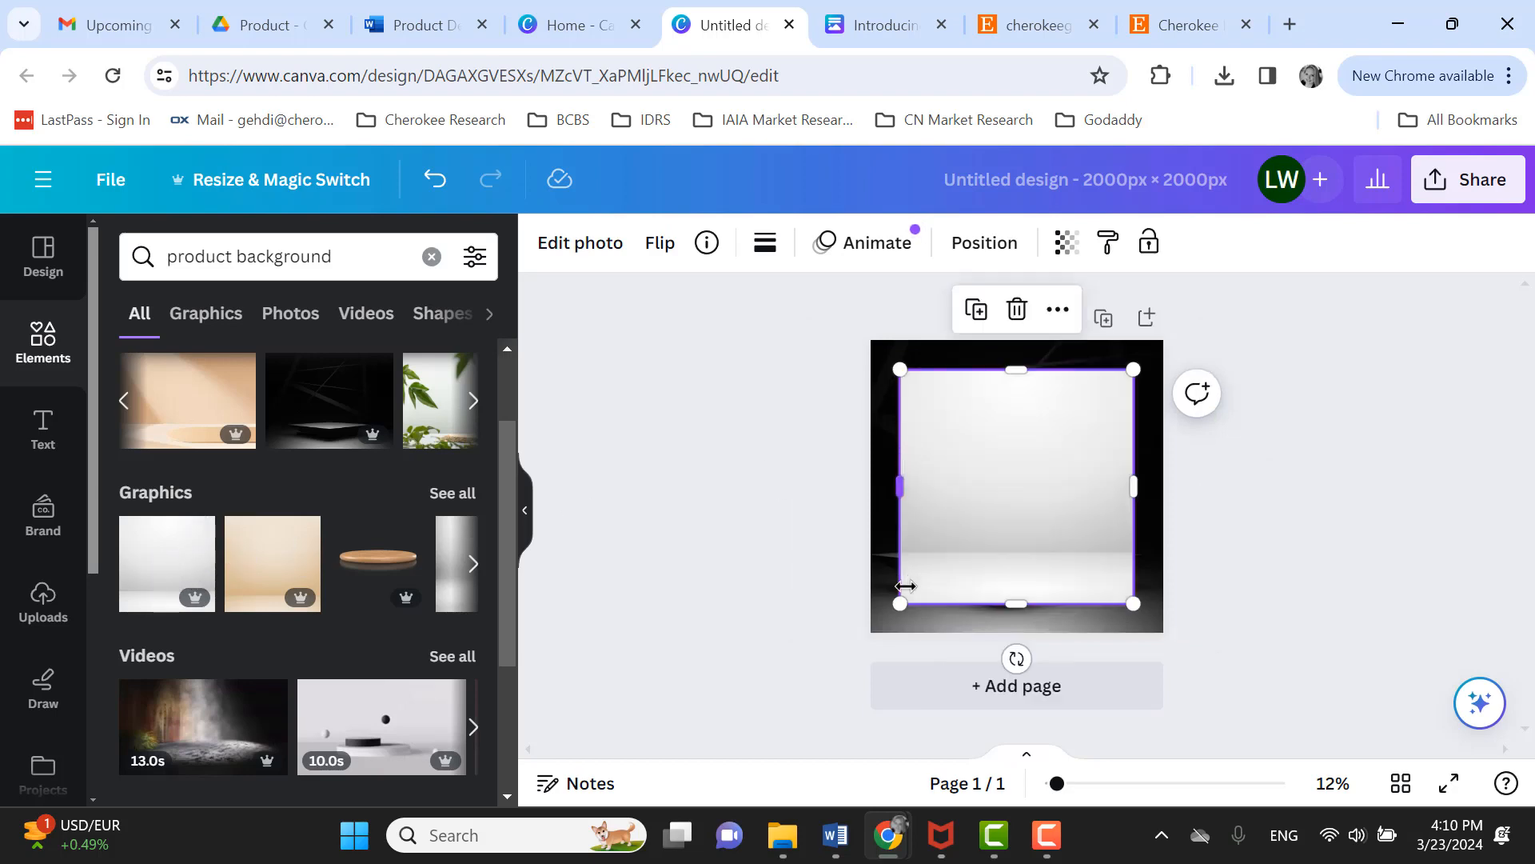
left_click_drag(900, 603, 839, 663)
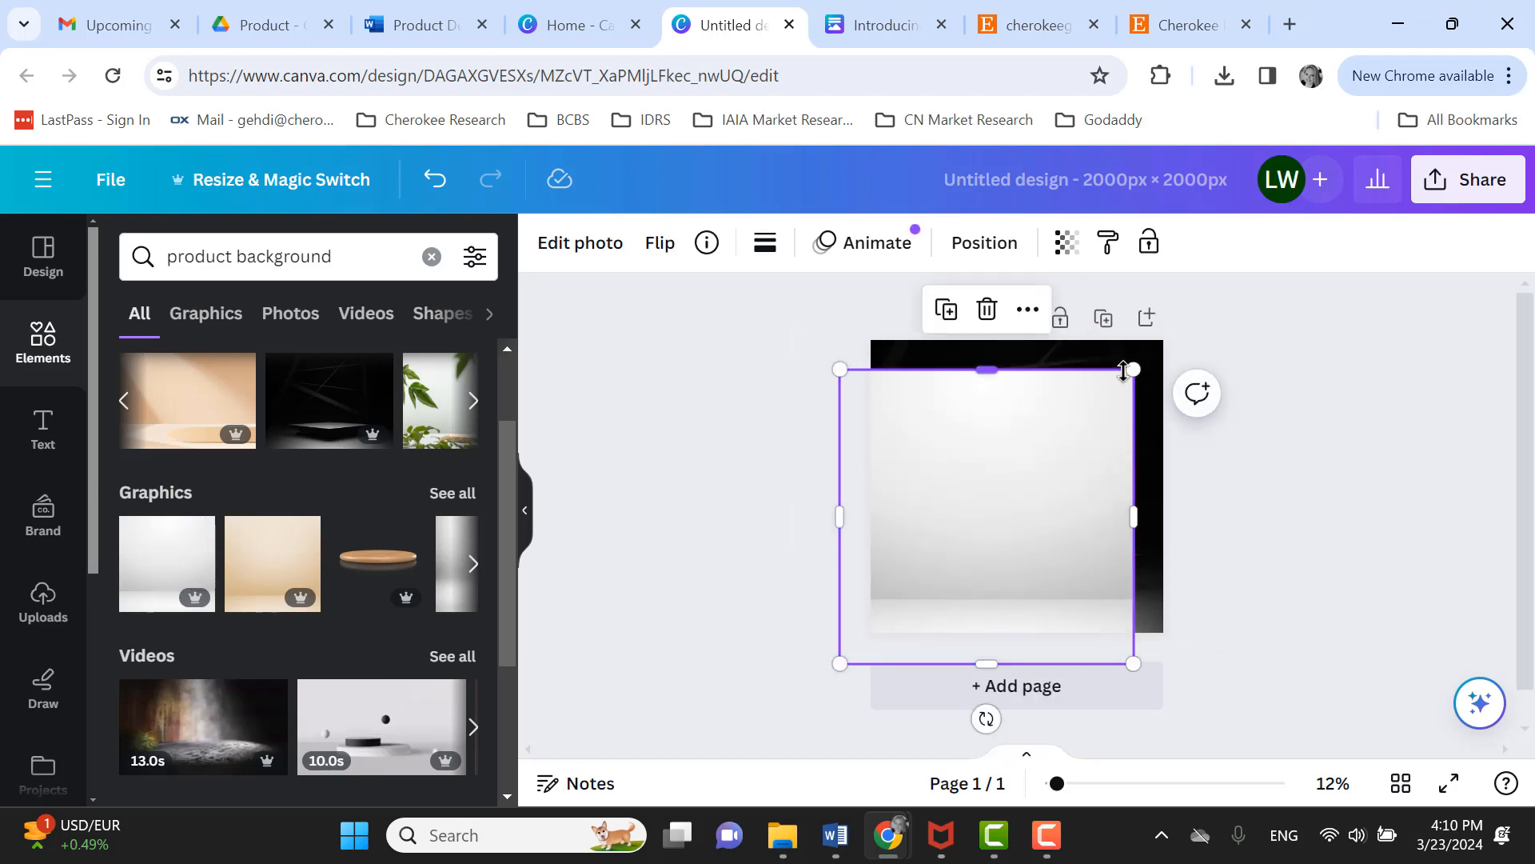
left_click_drag(1130, 369, 1174, 329)
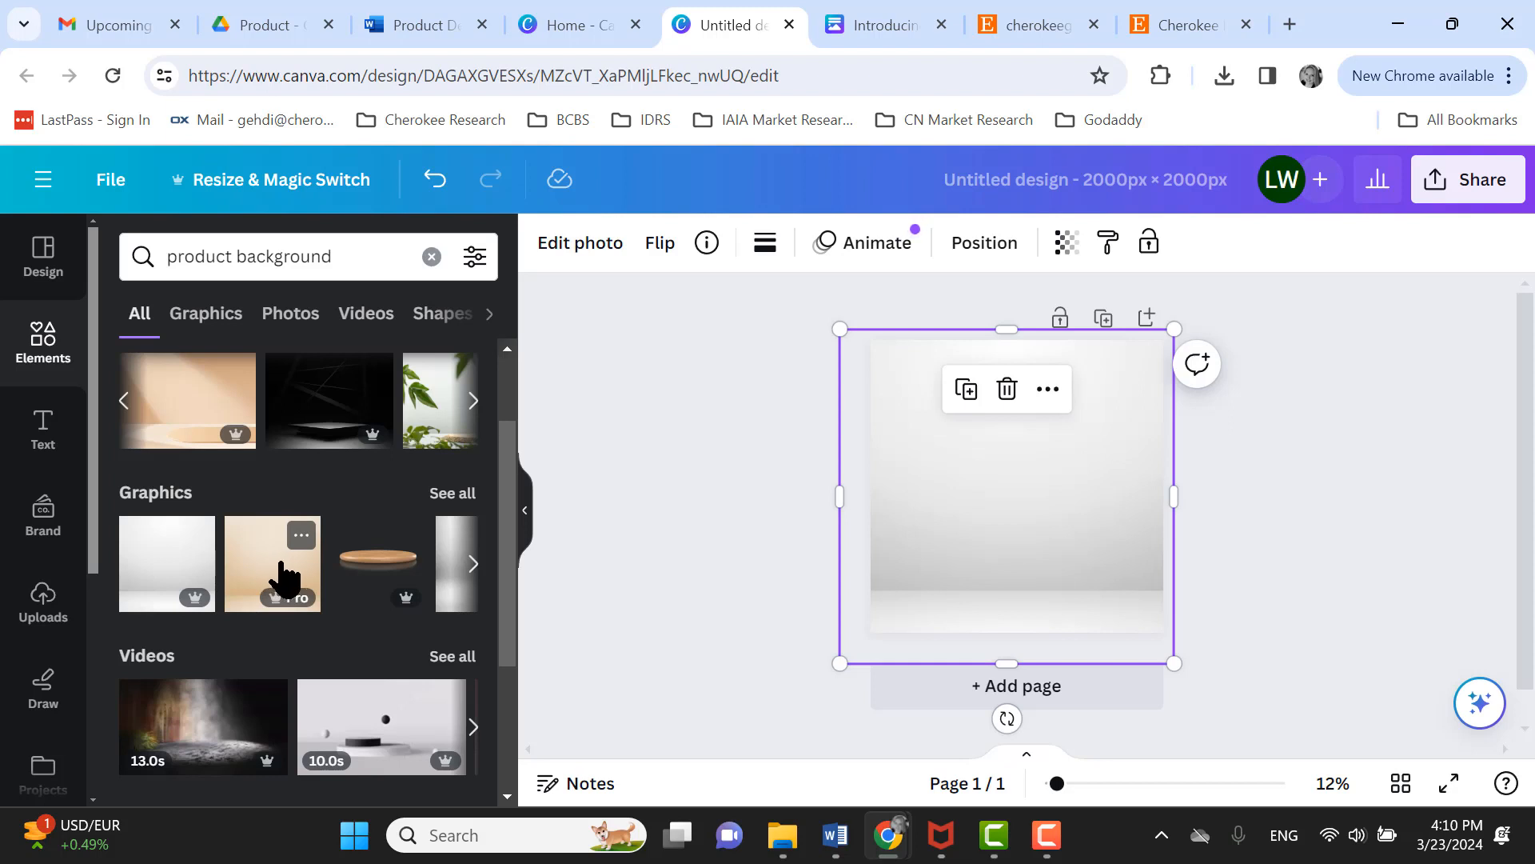
- Delete the white studio graphic and add the leafy stone-podium backdrop to the page
left_click(473, 400)
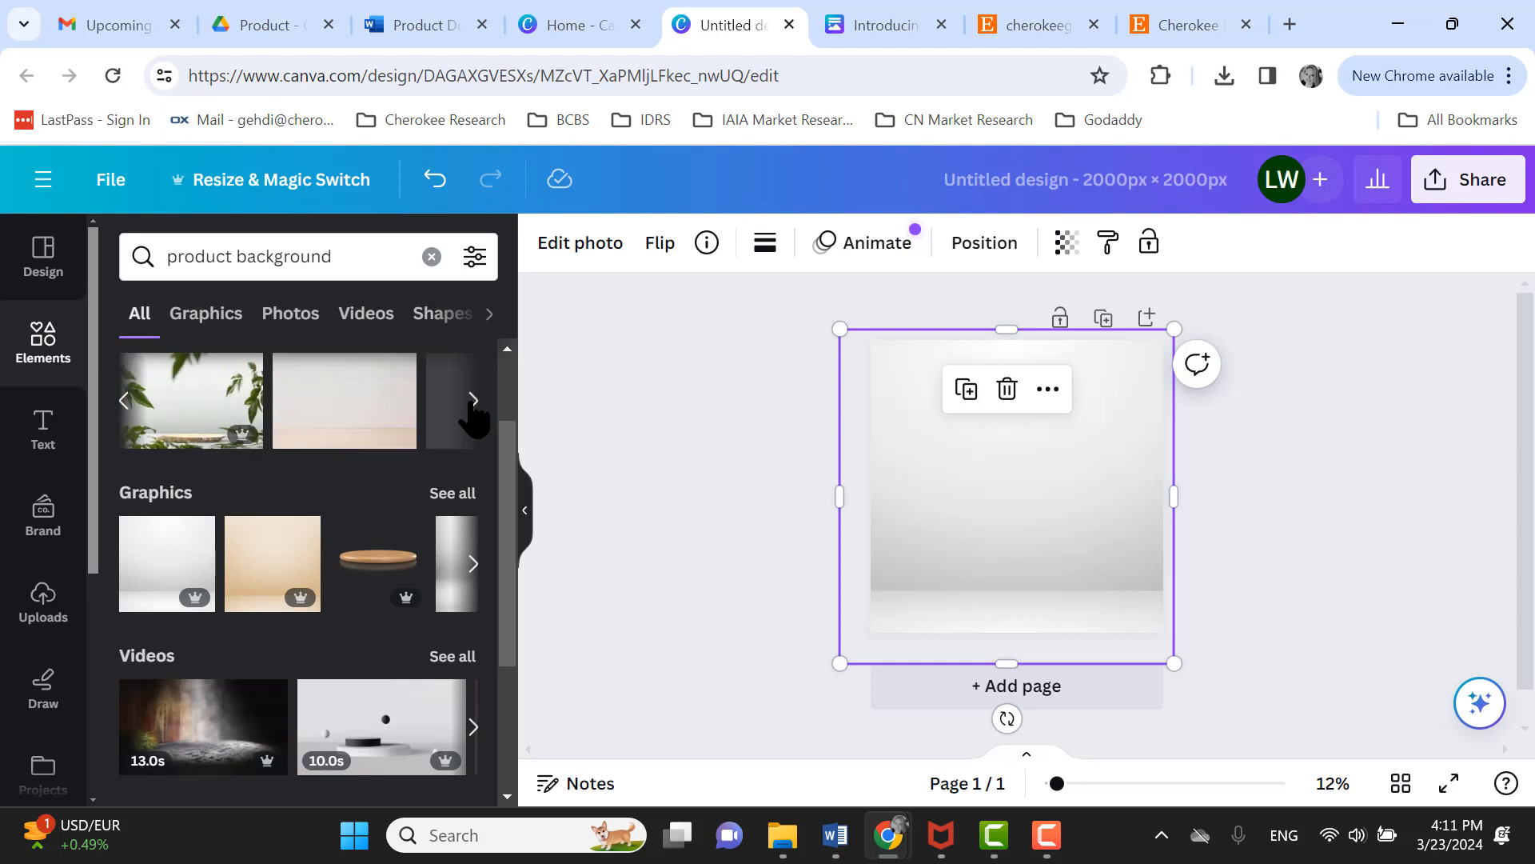
left_click(1008, 392)
left_click(192, 405)
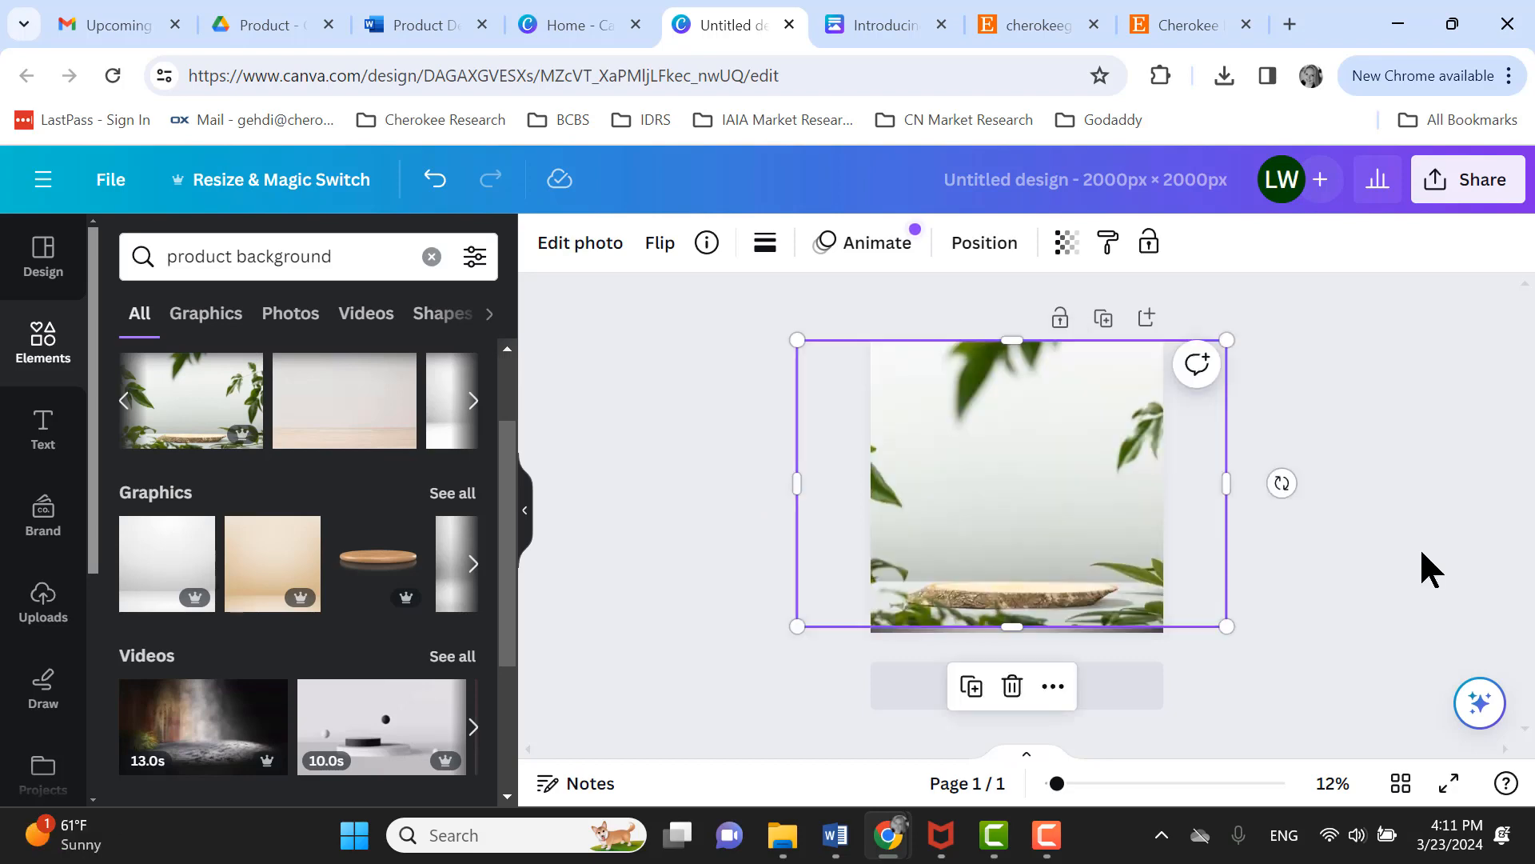
left_click(1419, 546)
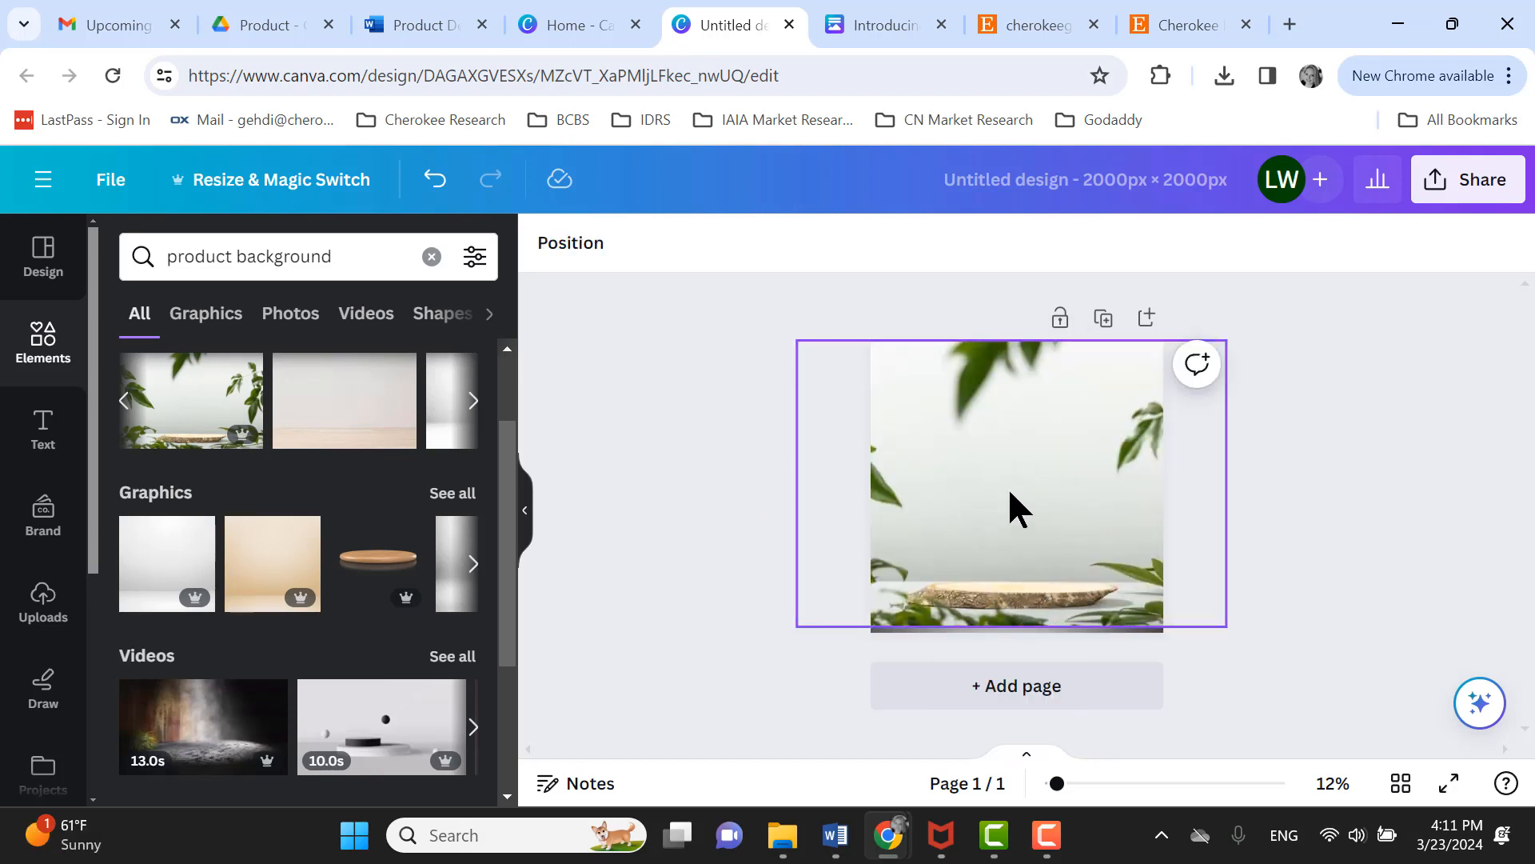
- Add the wooden table with bright window backdrop and resize it to cover the whole page
left_click(370, 406)
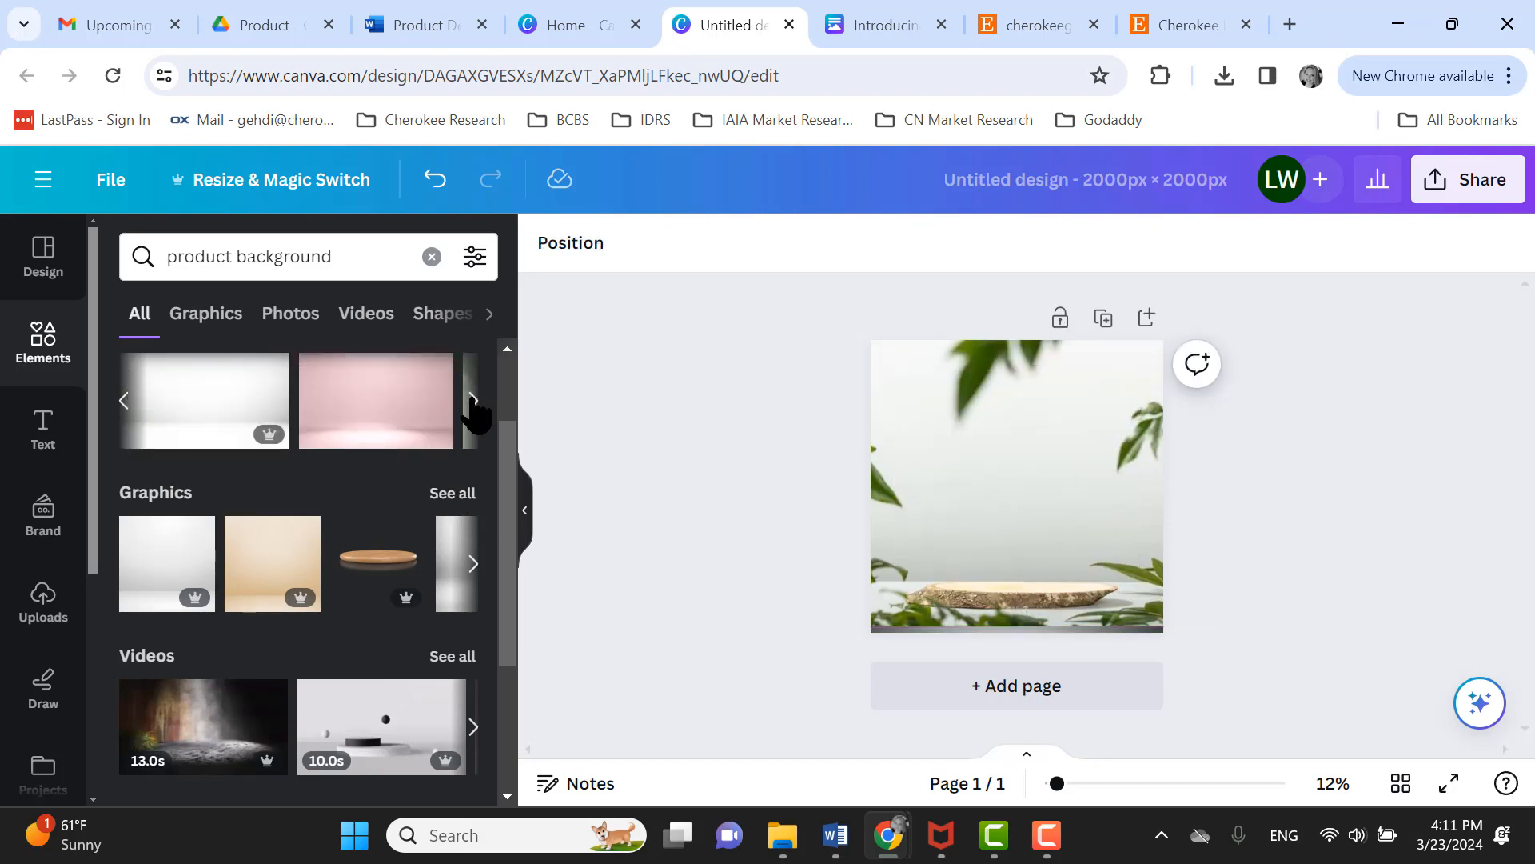
left_click(473, 399)
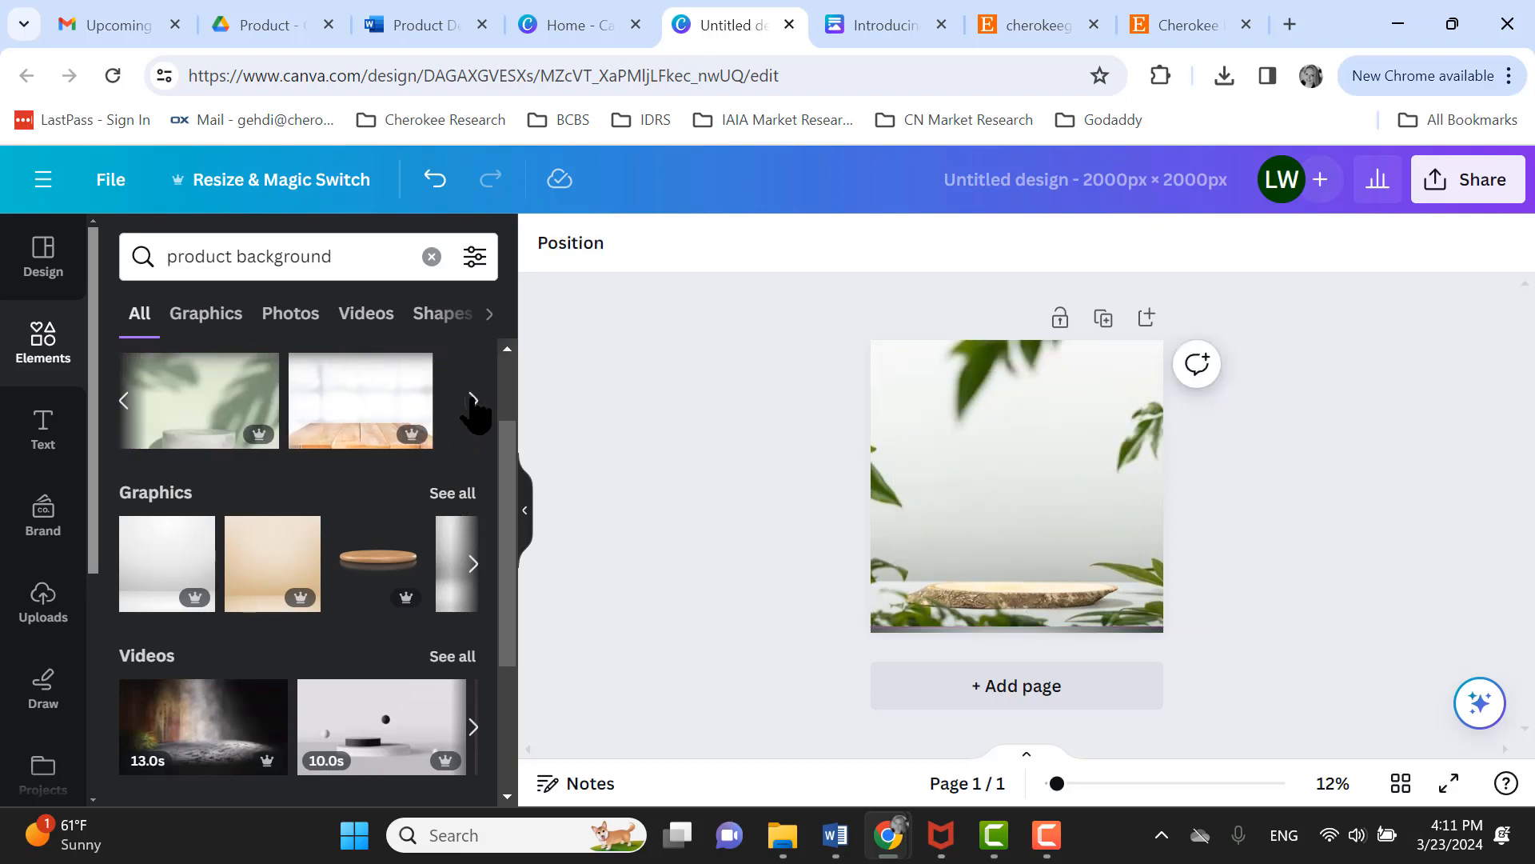
left_click(364, 438)
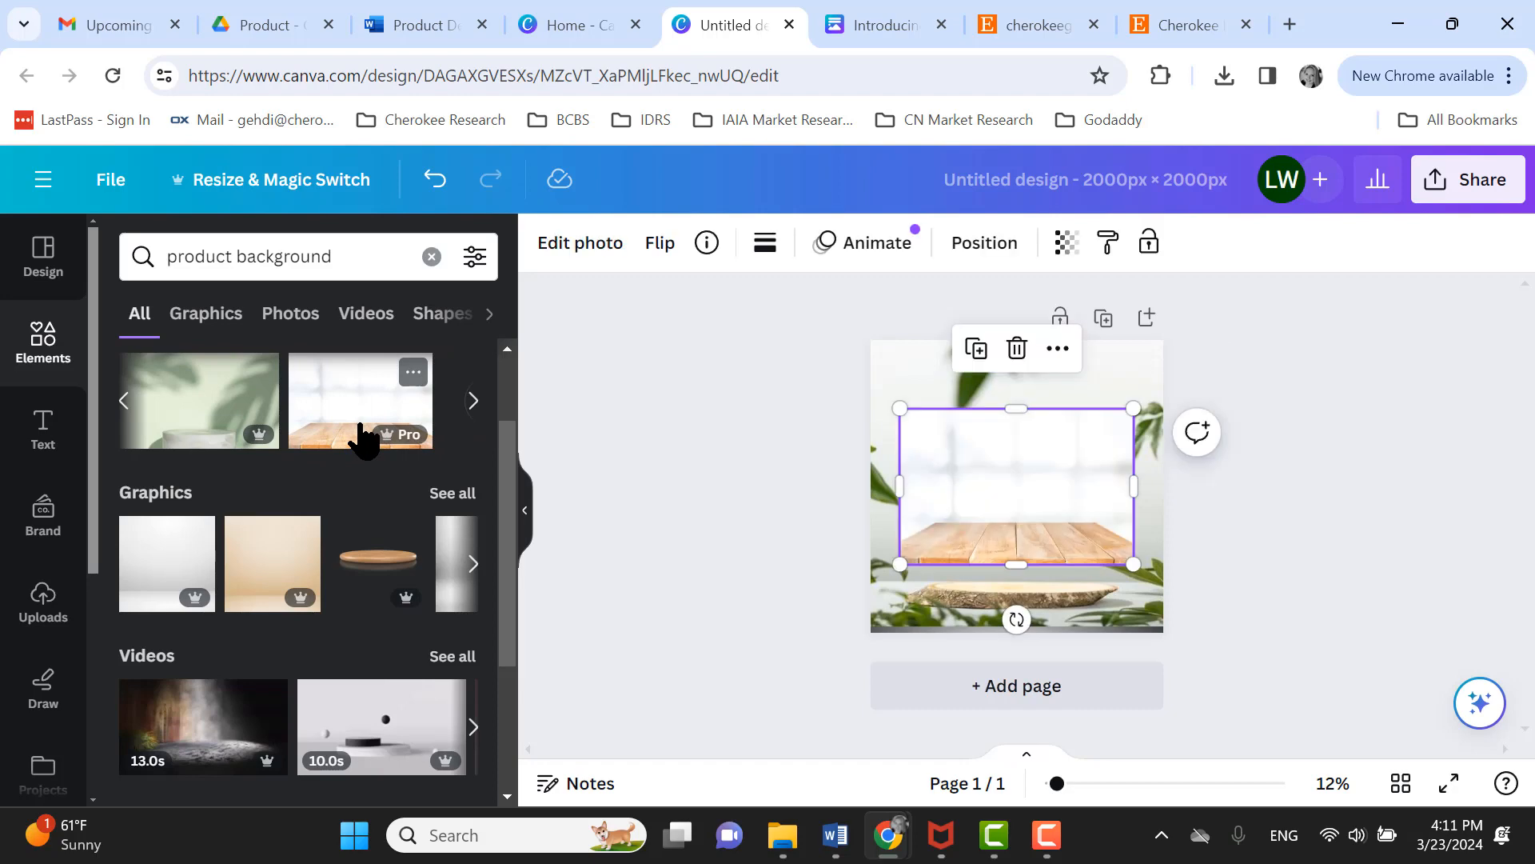
left_click_drag(901, 408, 832, 354)
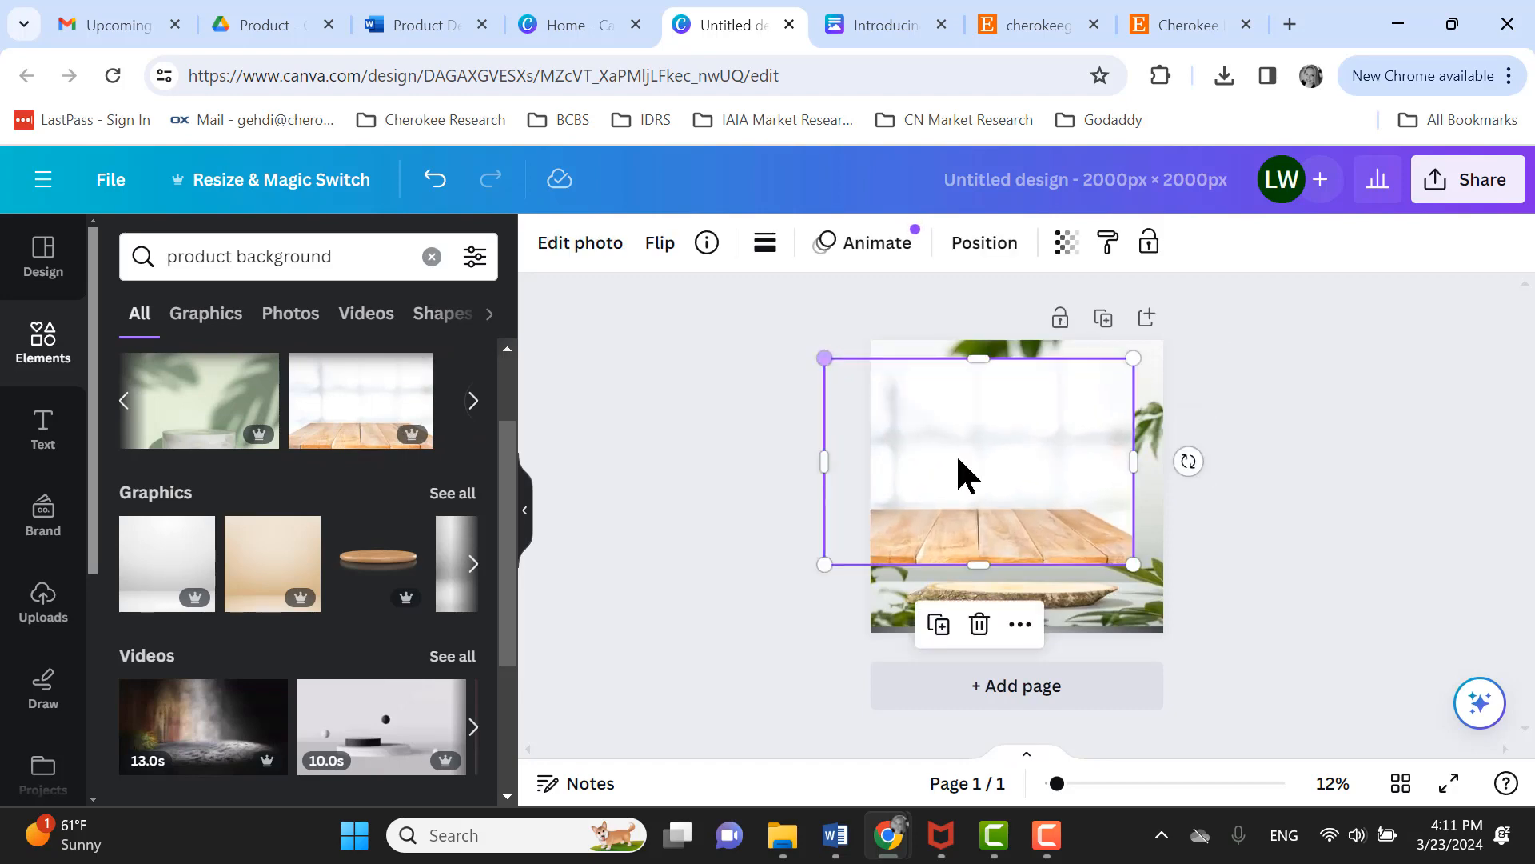
left_click_drag(1135, 560, 1214, 666)
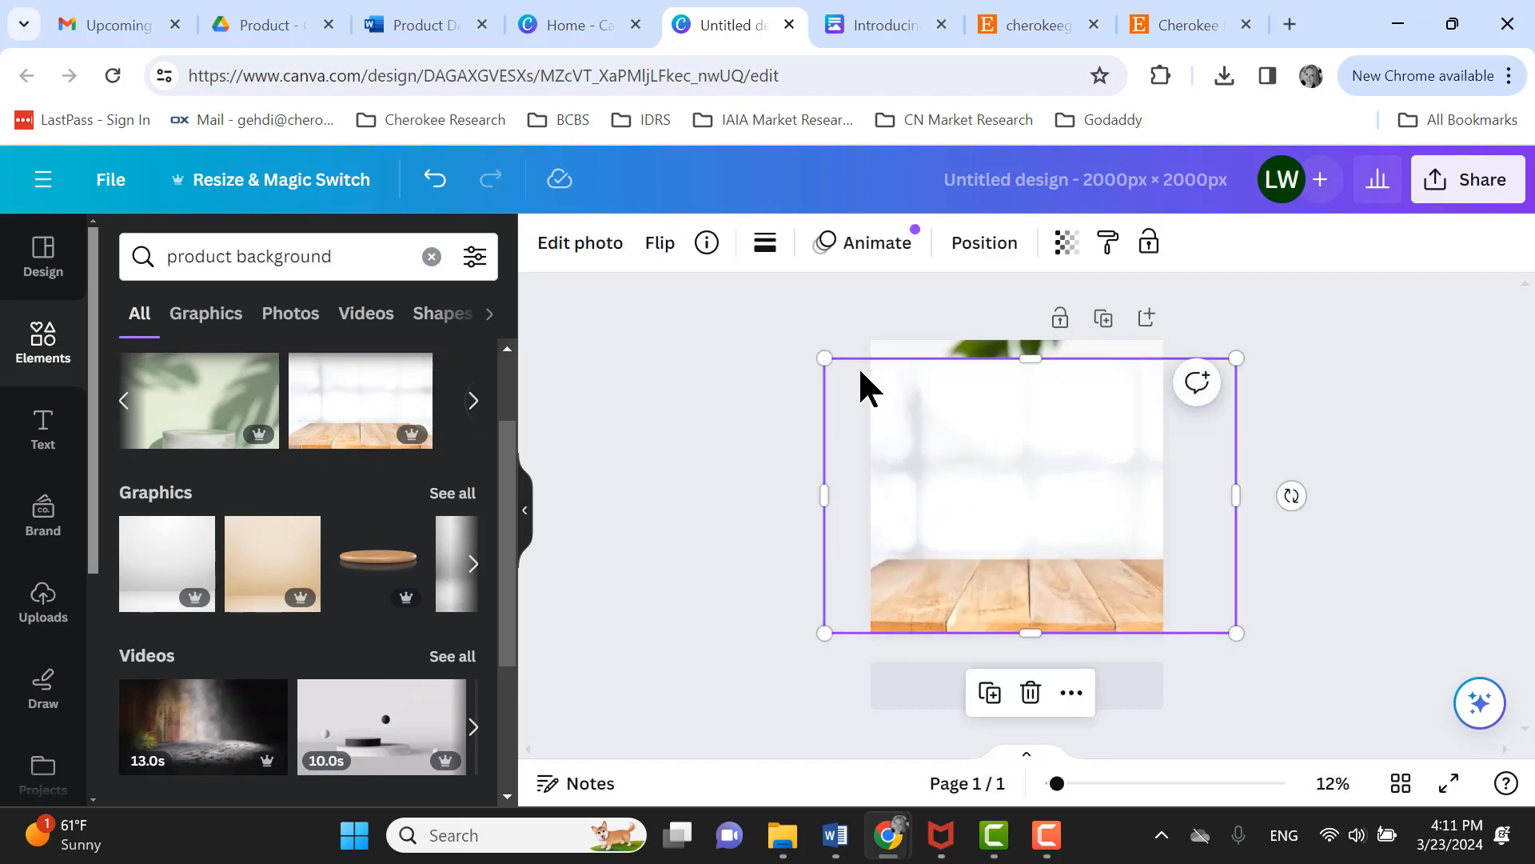
left_click_drag(826, 360, 799, 340)
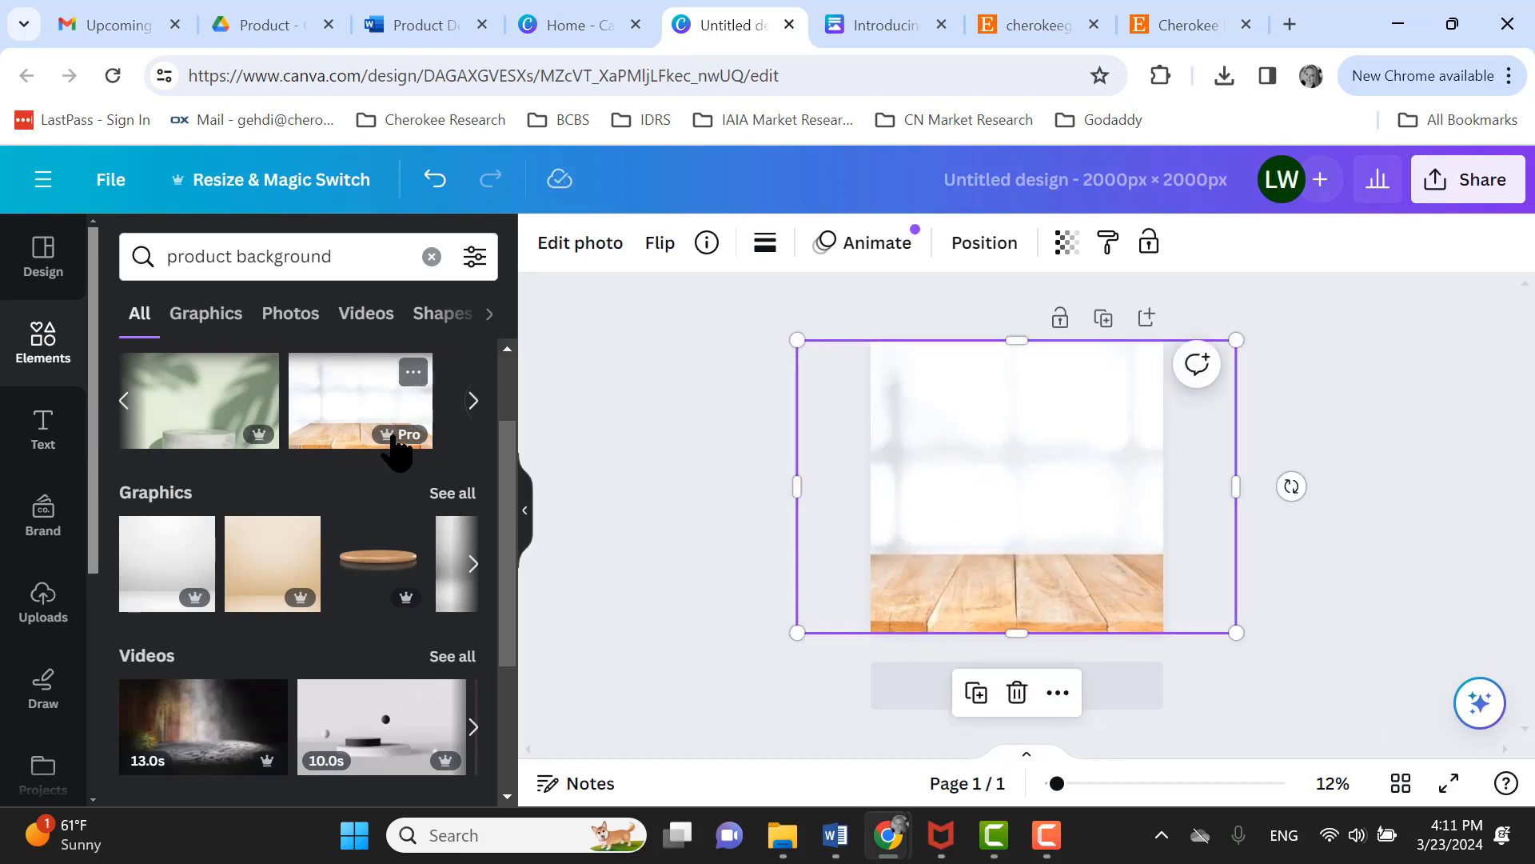
- Browse the product background carousel for other backdrop options
left_click(124, 402)
left_click(124, 402)
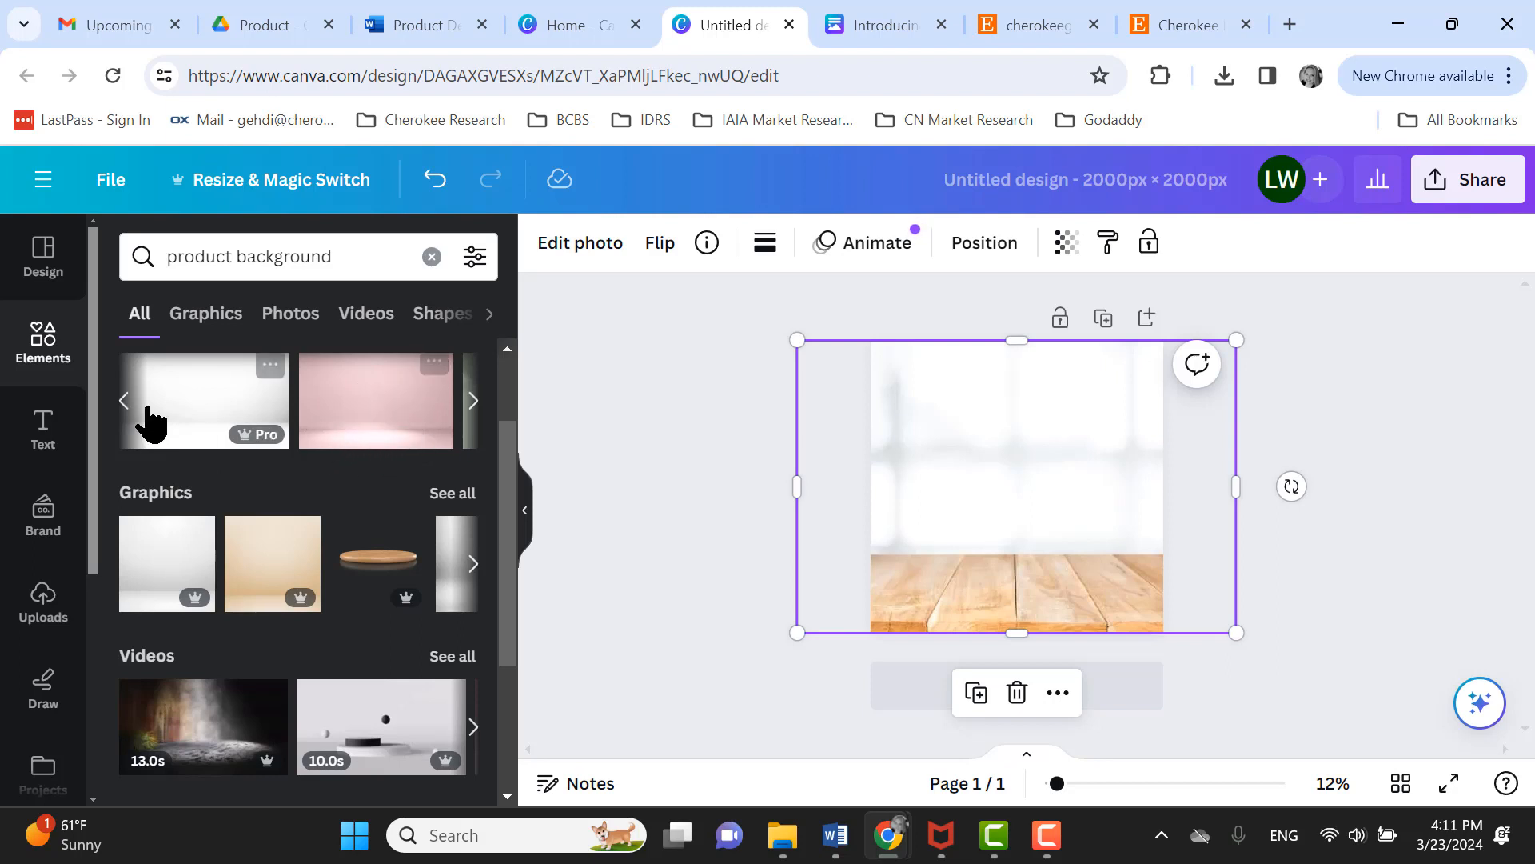
left_click(122, 401)
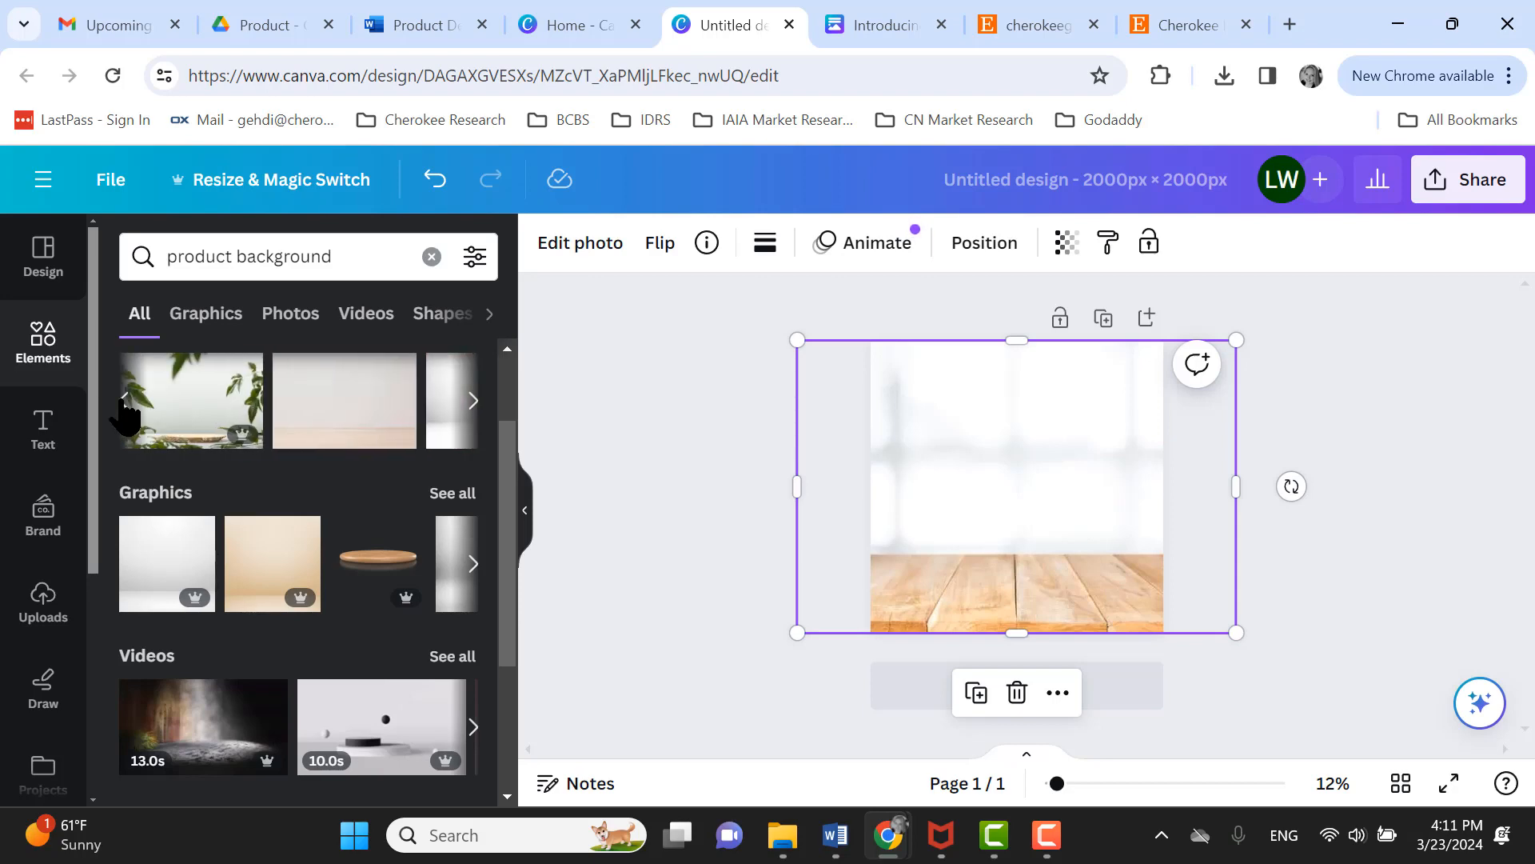
left_click(124, 402)
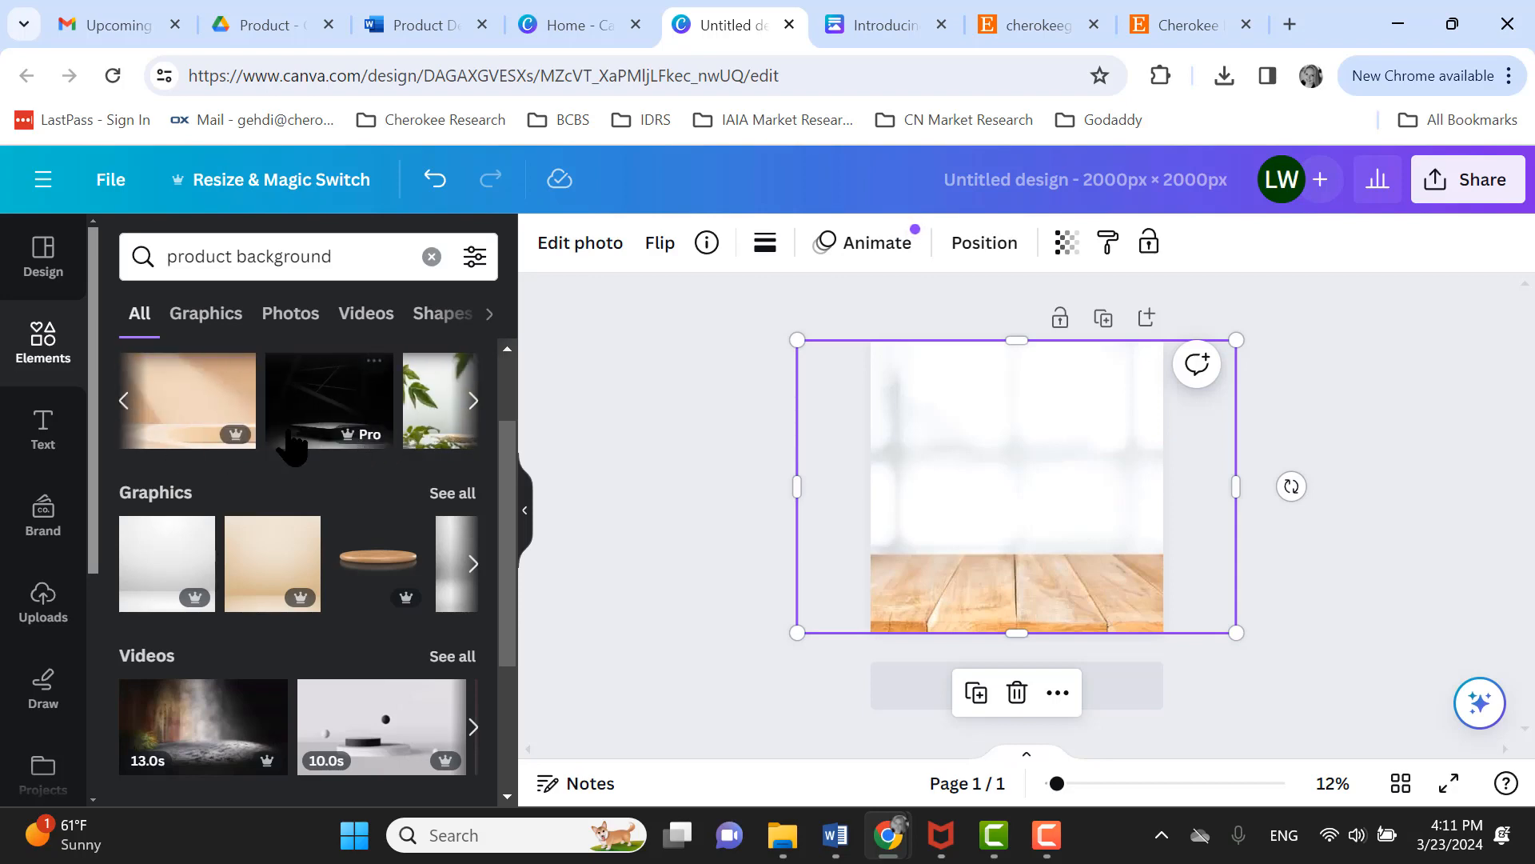
left_click(124, 401)
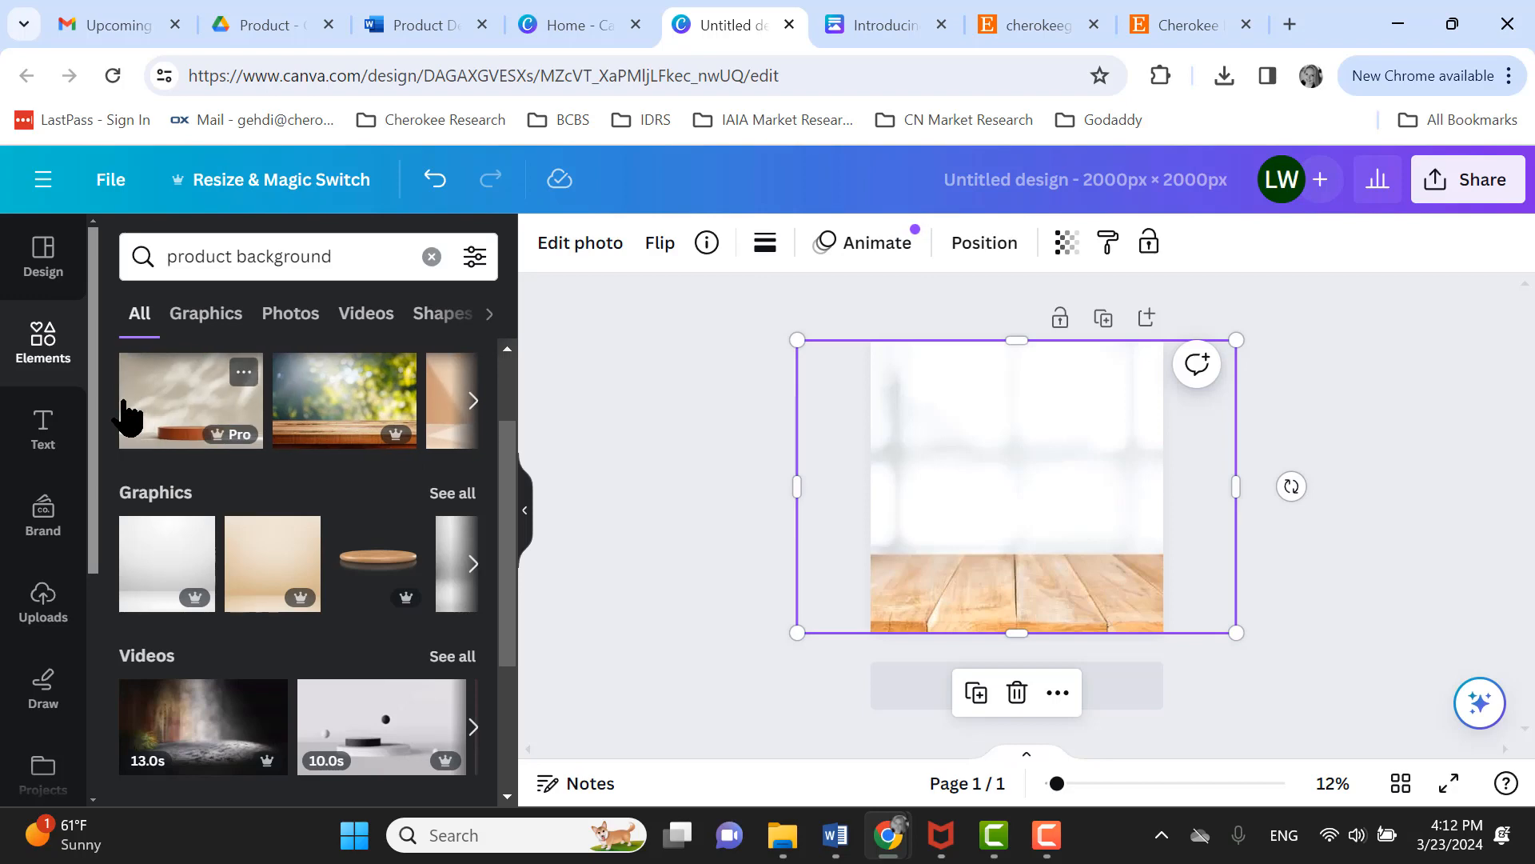
- Try the round wooden podium with shadowed wall backdrop on the page, then delete it
left_click(239, 422)
left_click(473, 401)
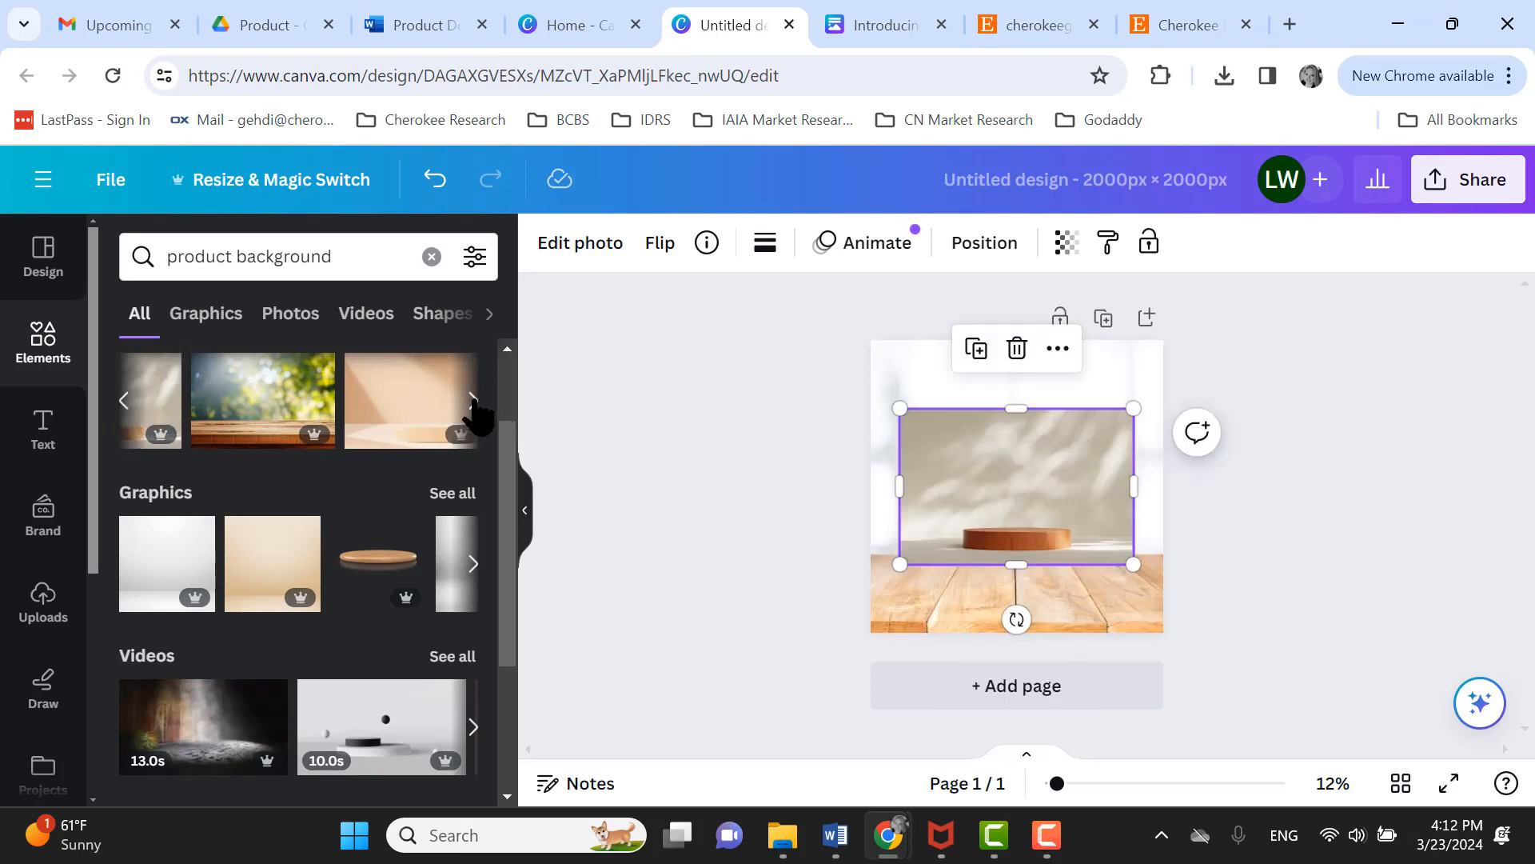
left_click(473, 402)
left_click(473, 401)
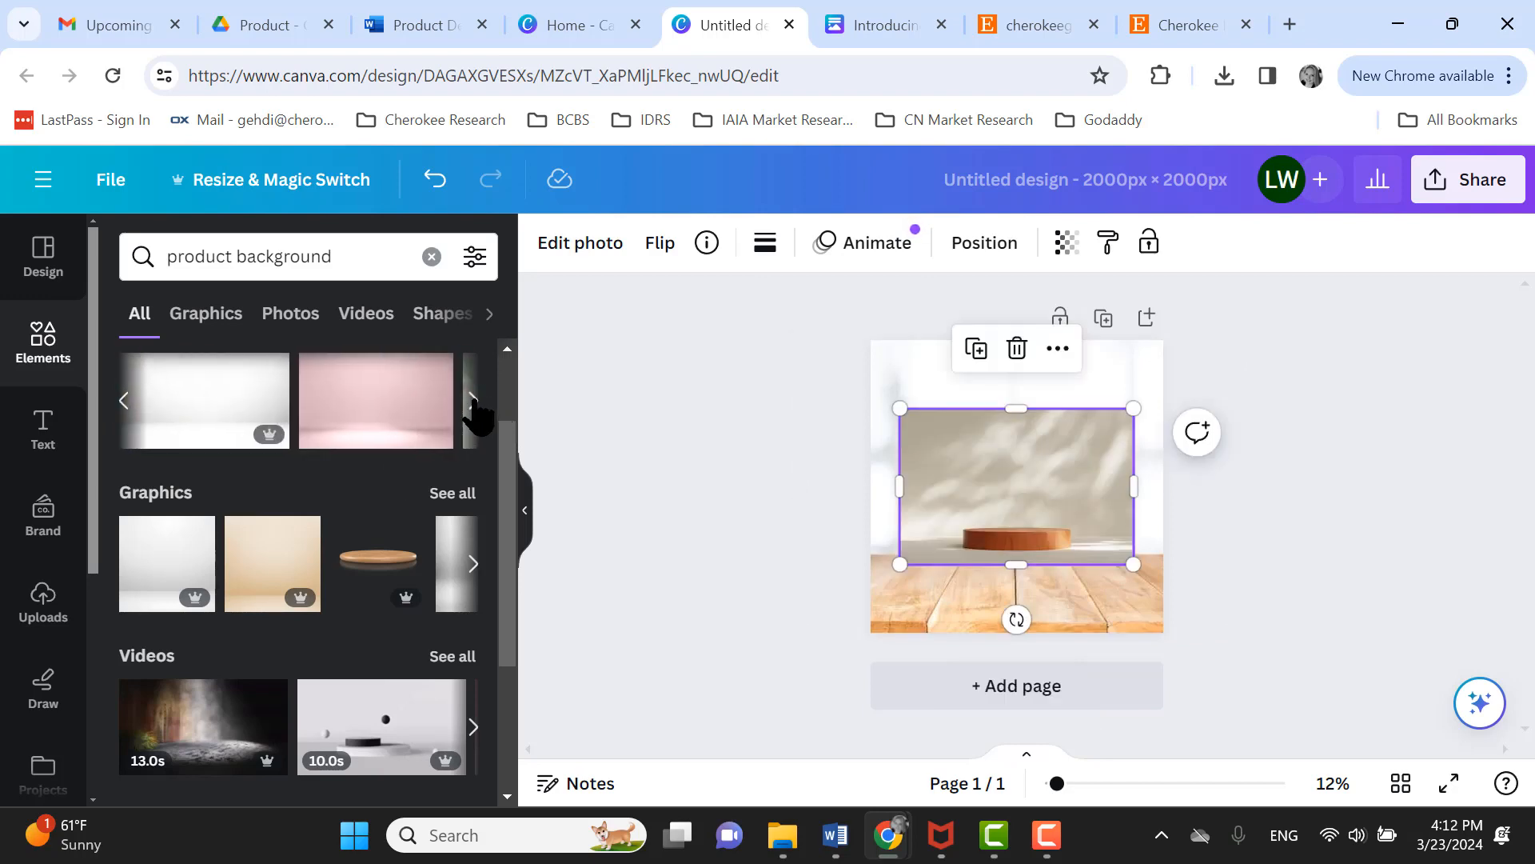
left_click(473, 402)
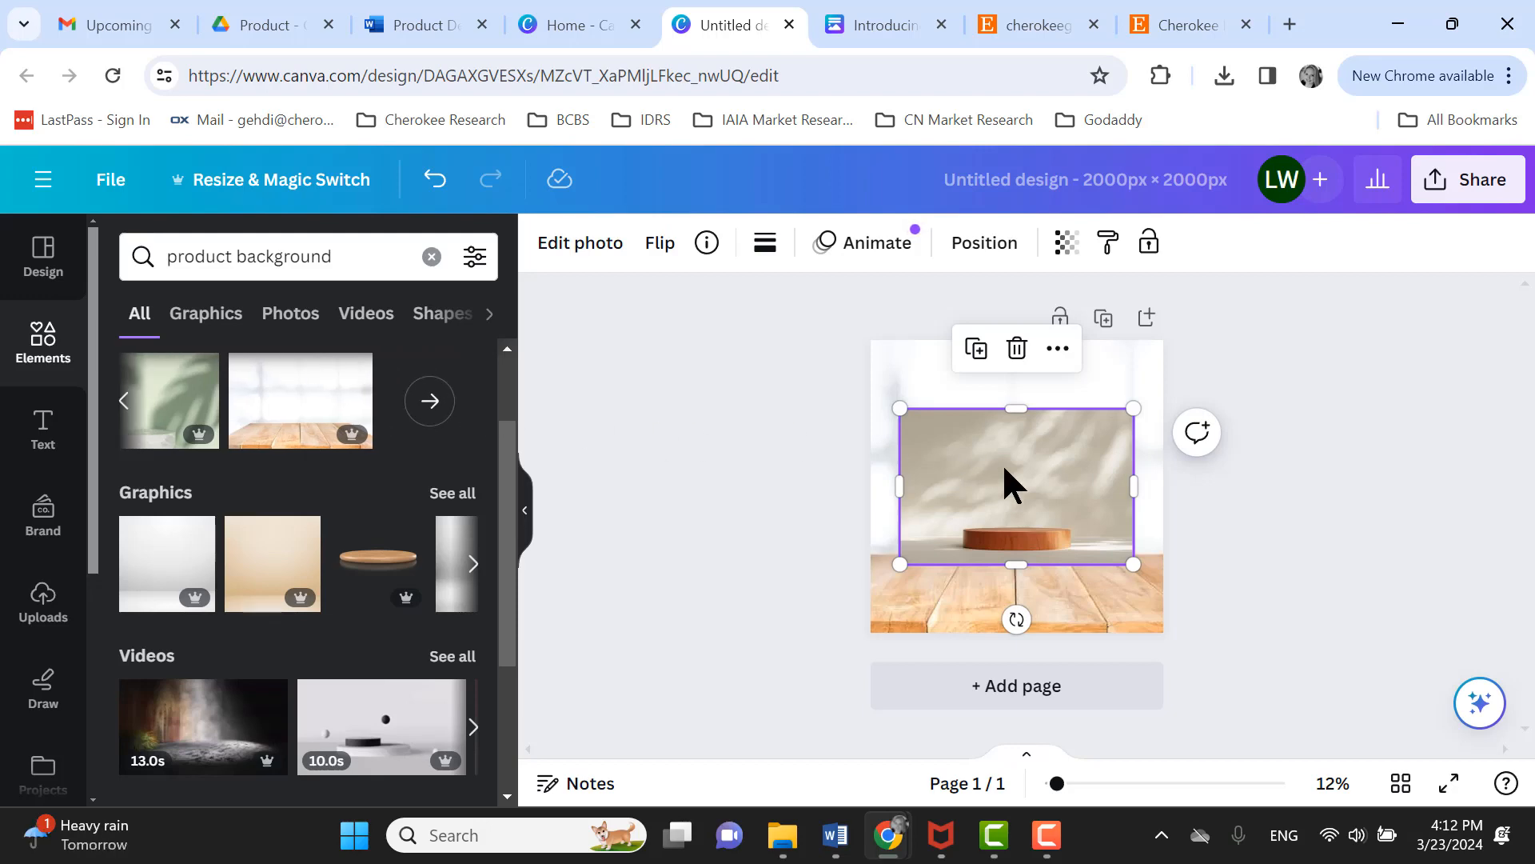
left_click(1016, 349)
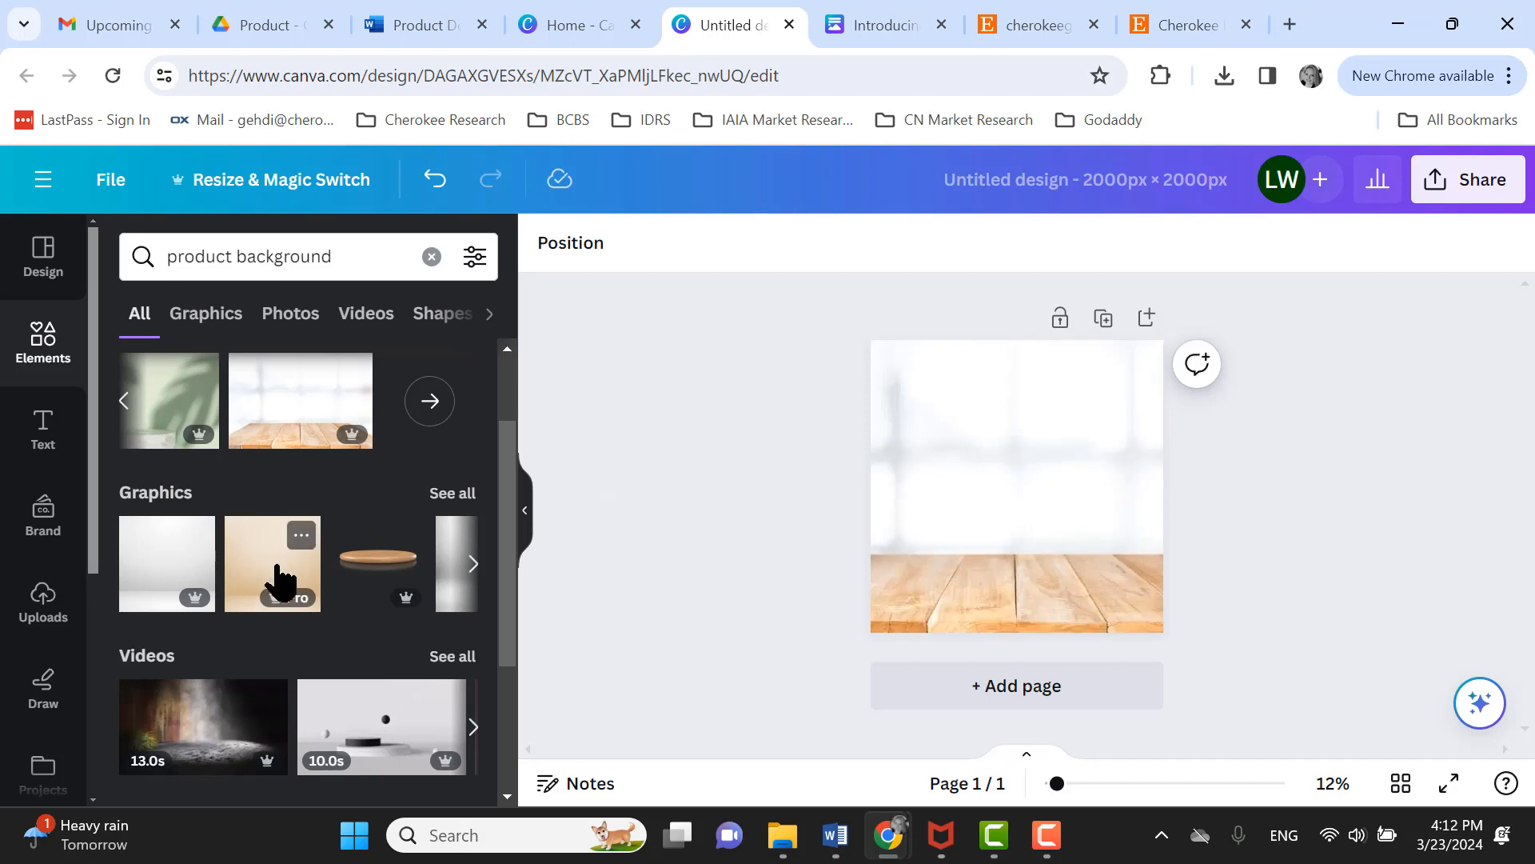
- Add the pink studio graphic and enlarge it to cover the whole page
scroll(393, 535, "down", 2)
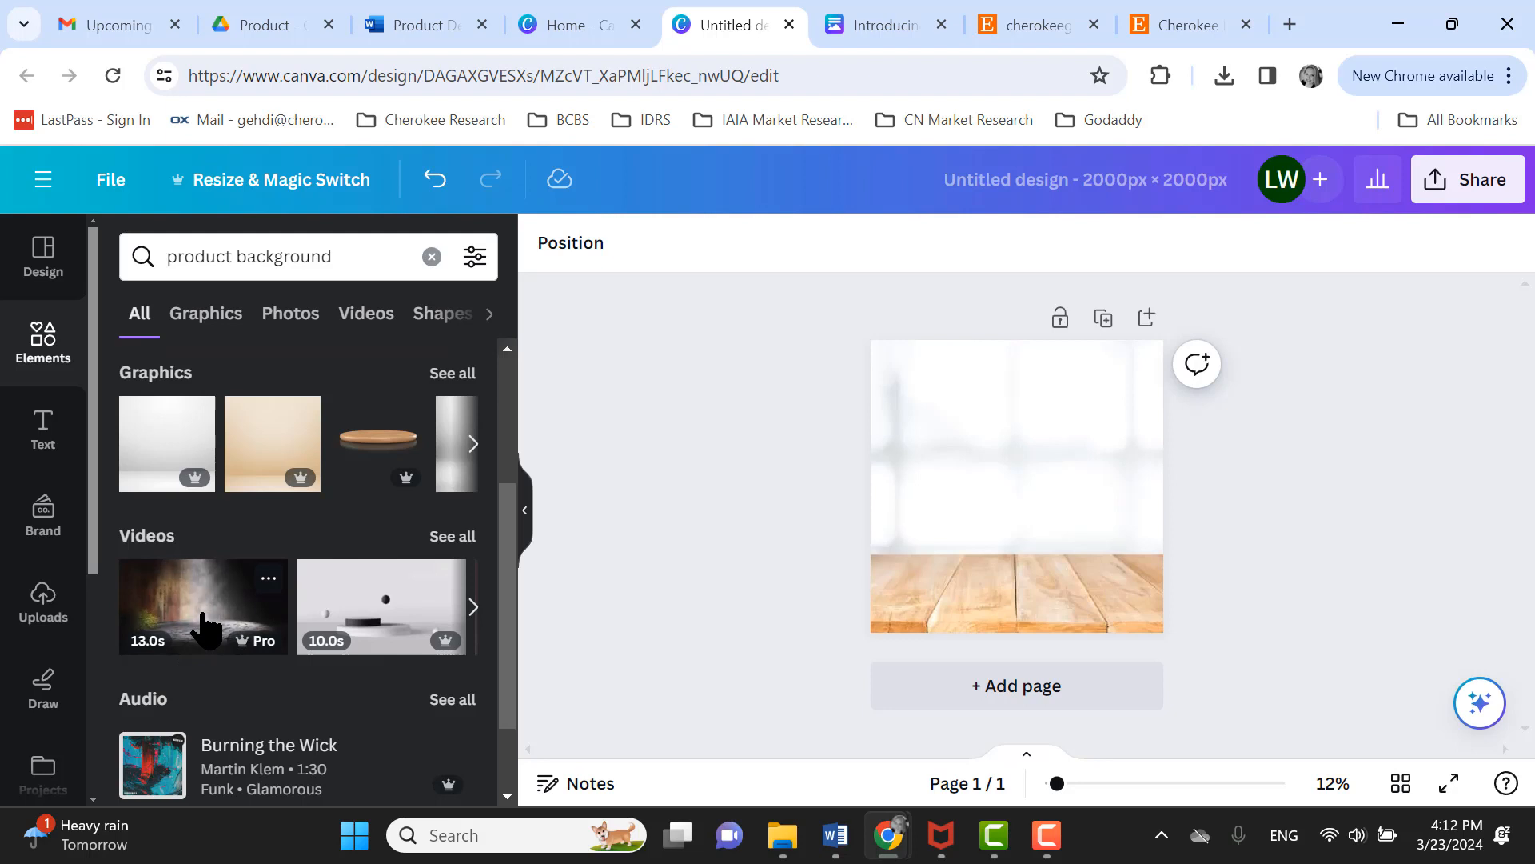
left_click(473, 444)
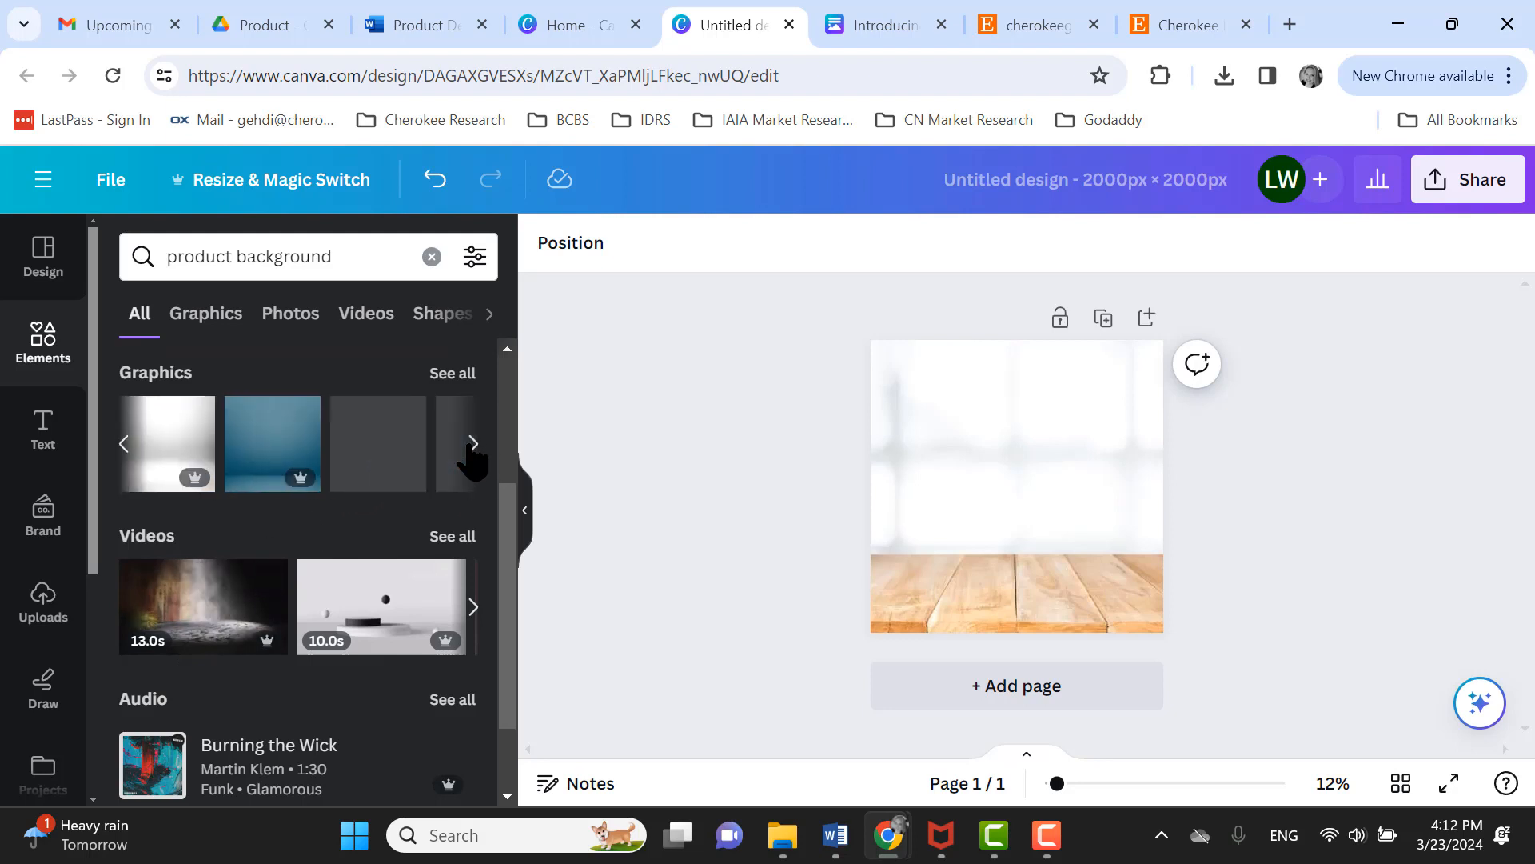
left_click(473, 445)
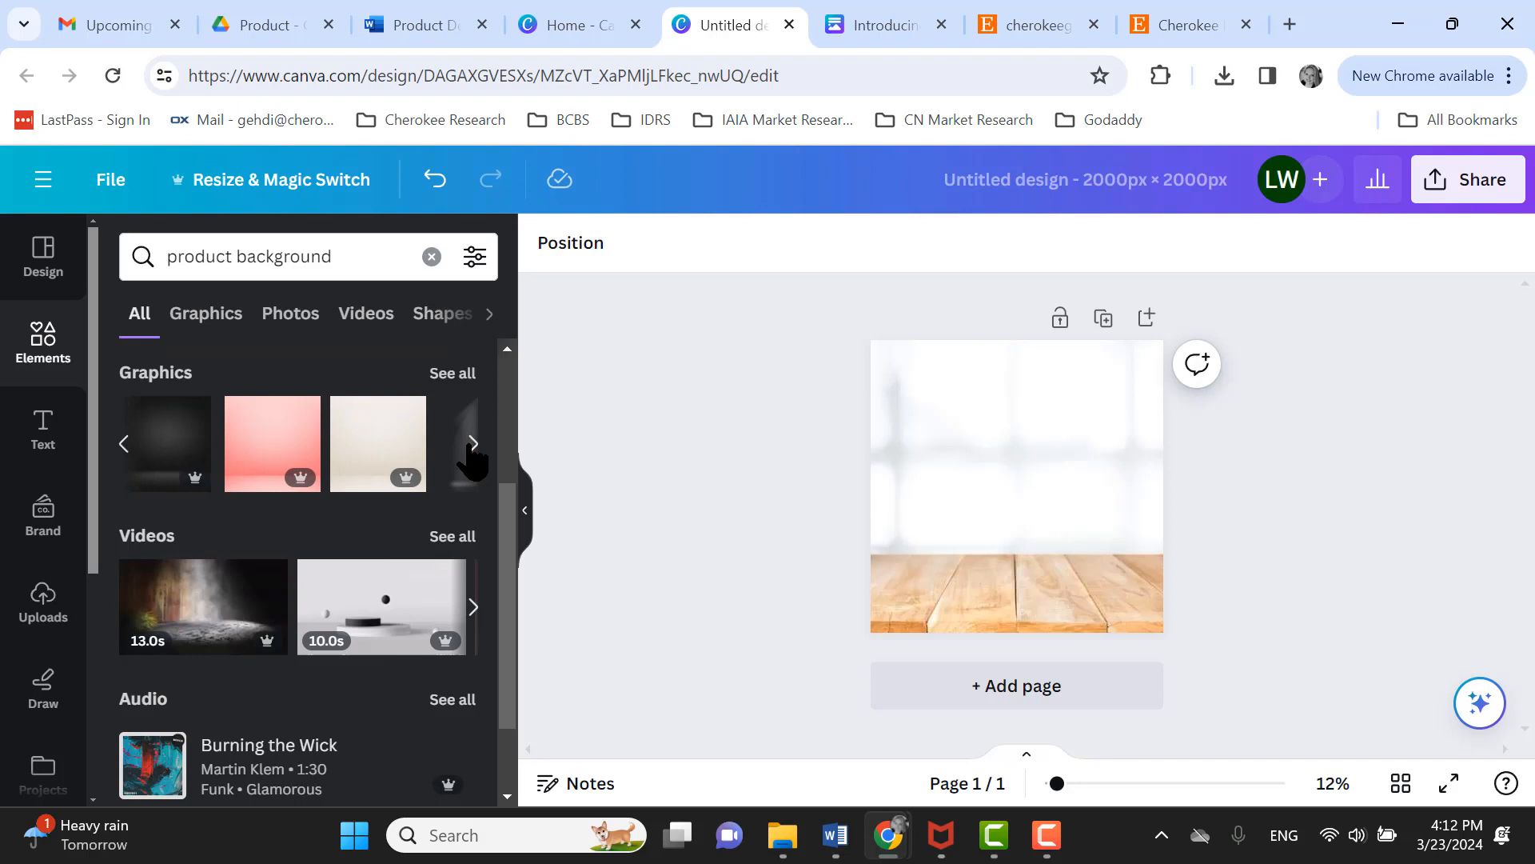
left_click(276, 449)
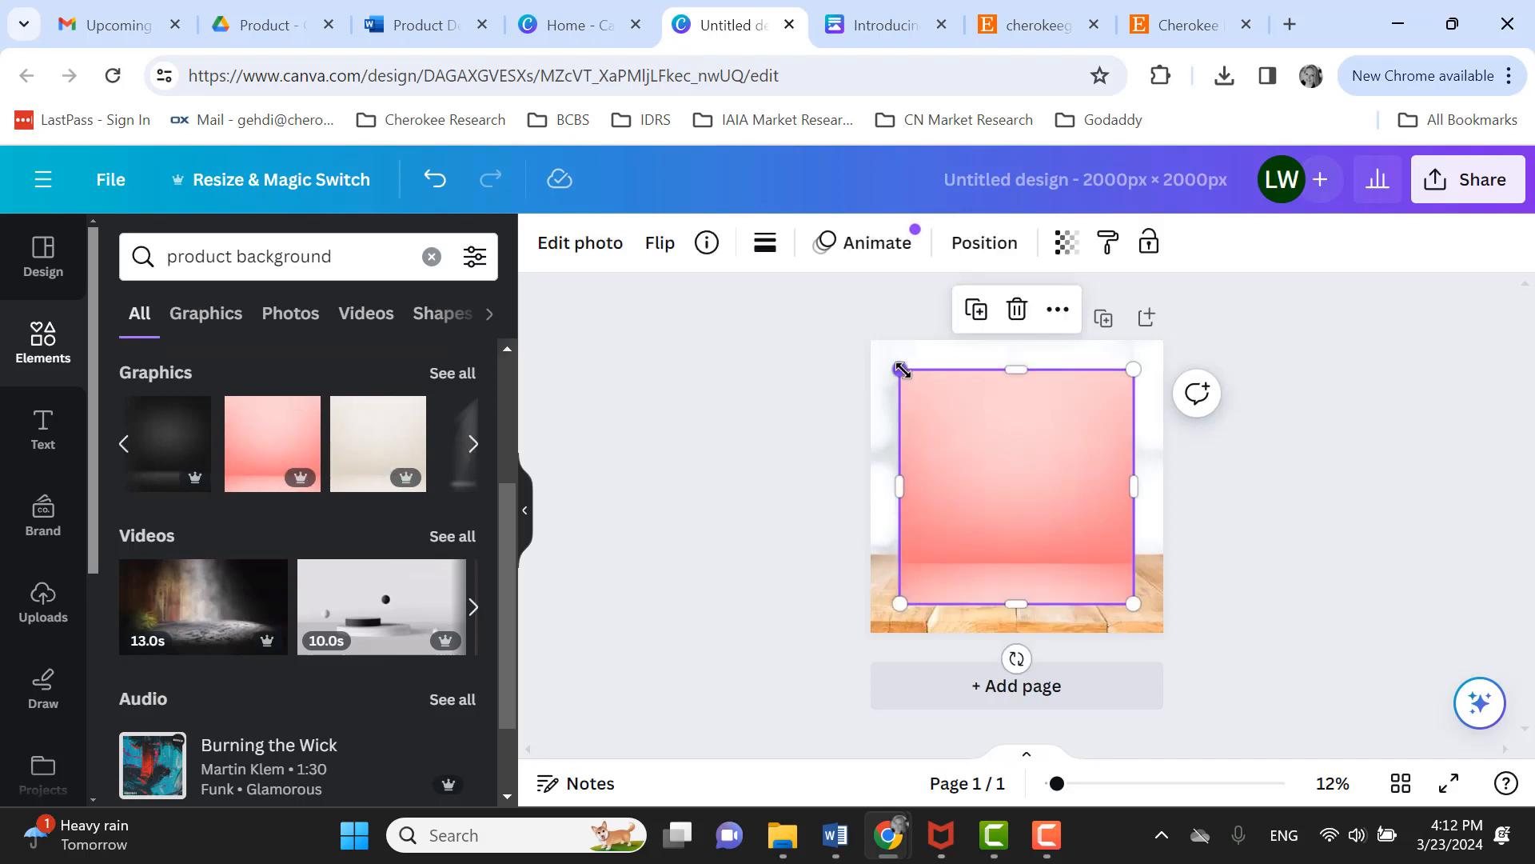
left_click_drag(900, 368, 843, 313)
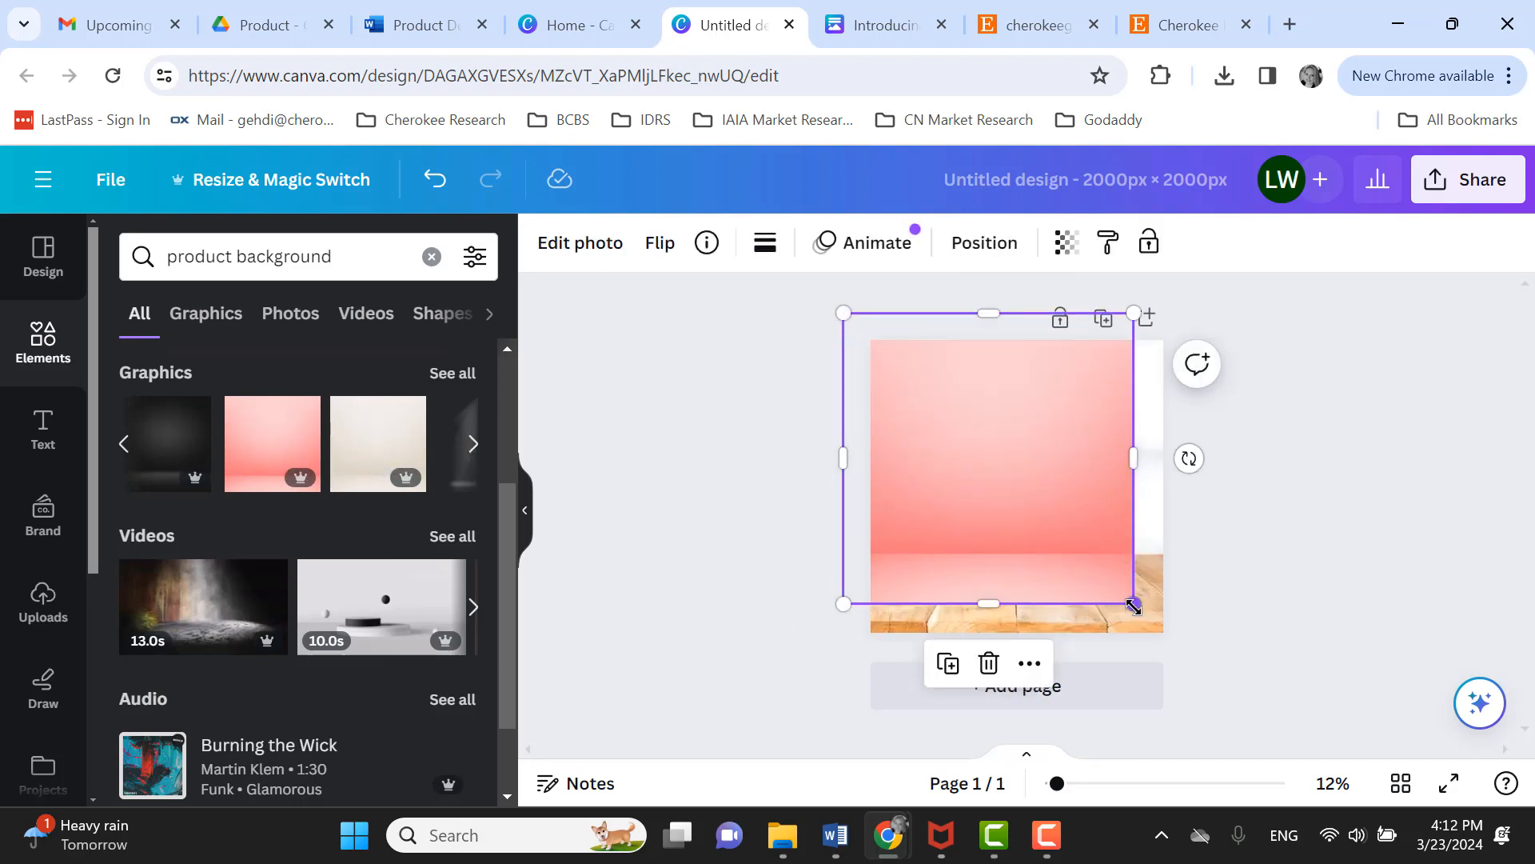
left_click_drag(1133, 605, 1191, 661)
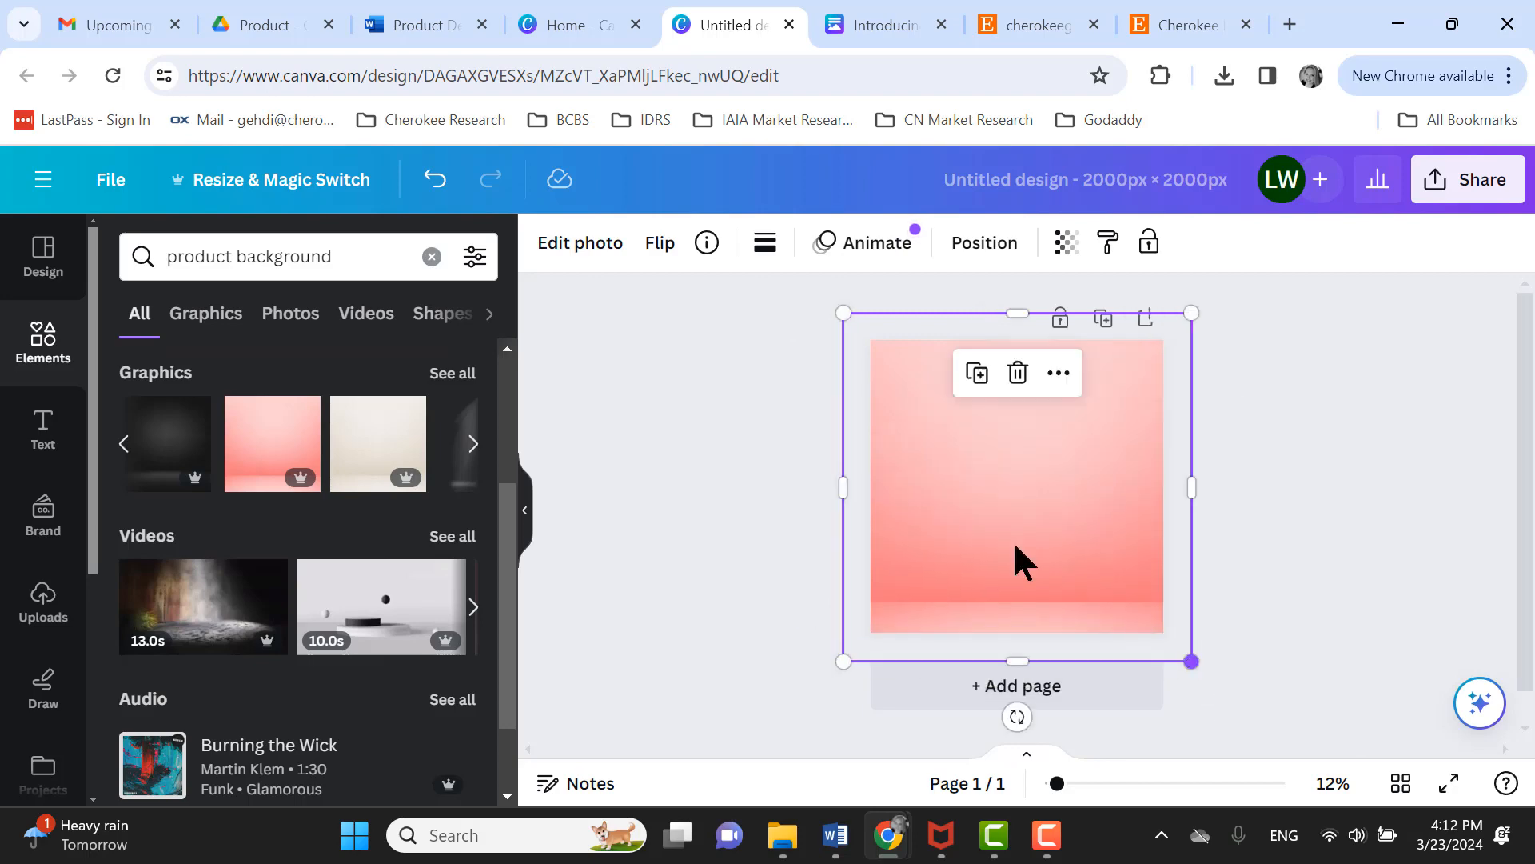